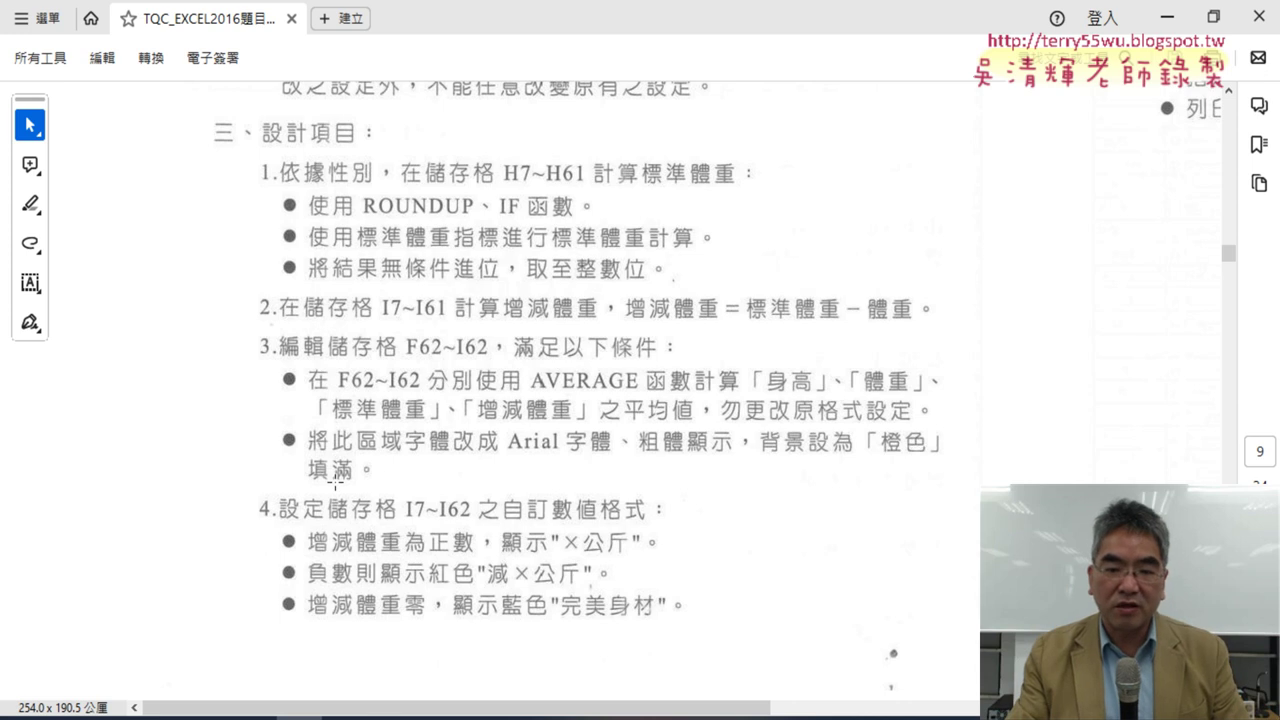
Step: Minimize Acrobat Reader and bring the EXD02 workbook to the front in Excel
left_click(1167, 17)
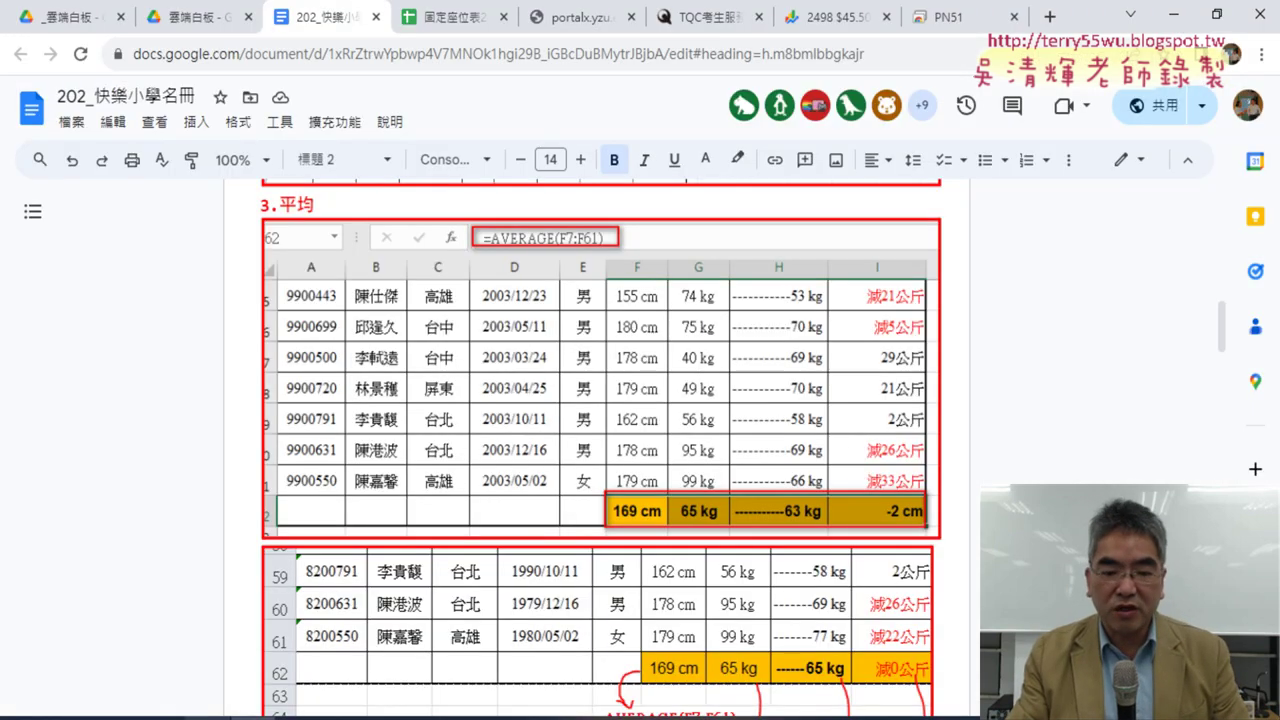
left_click(345, 716)
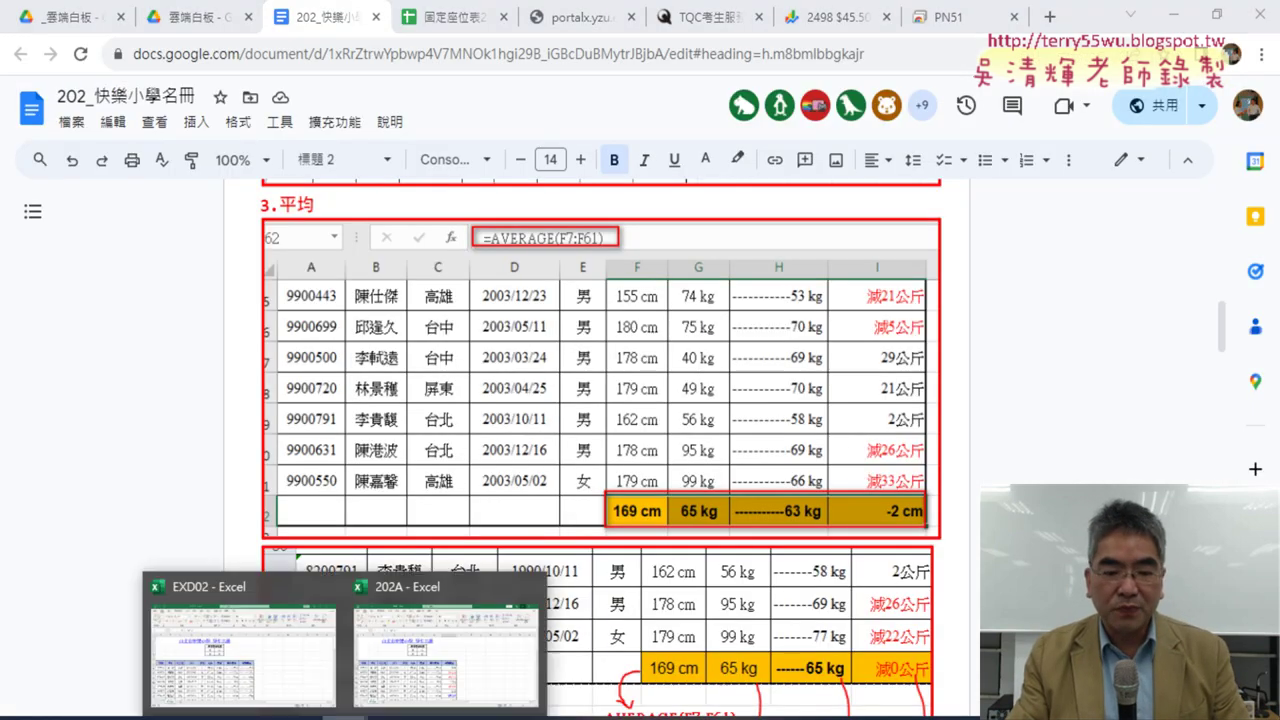
left_click(265, 678)
scroll(460, 547, "down", 5)
scroll(460, 547, "down", 8)
Step: Select F62:I62 and insert AVERAGE formulas with the AutoSum 平均值 option
scroll(460, 547, "down", 8)
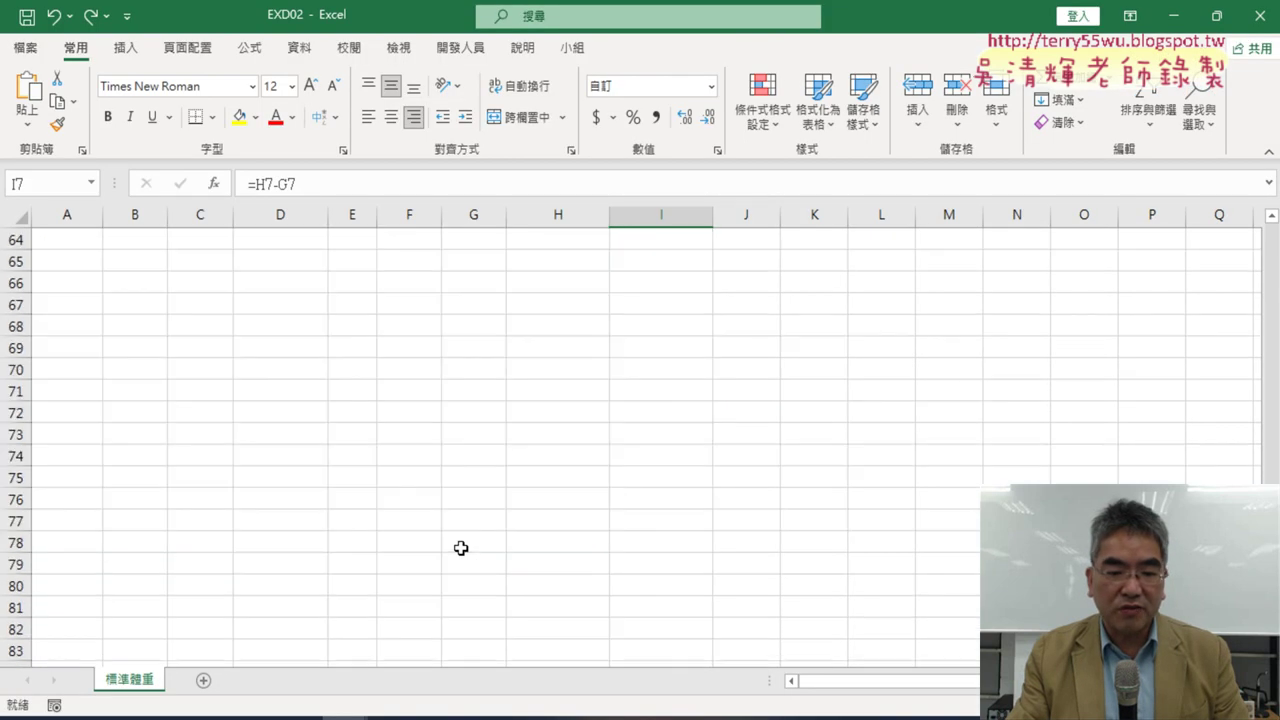
scroll(455, 500, "up", 2)
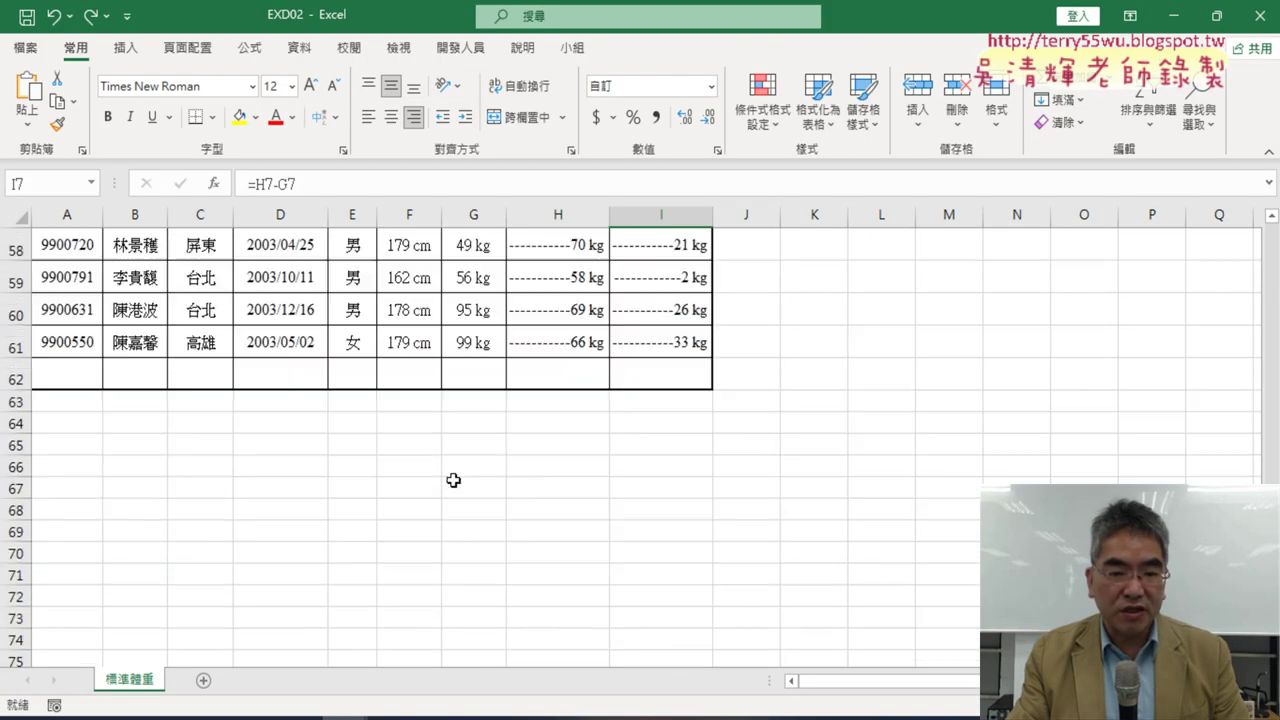
left_click(404, 375)
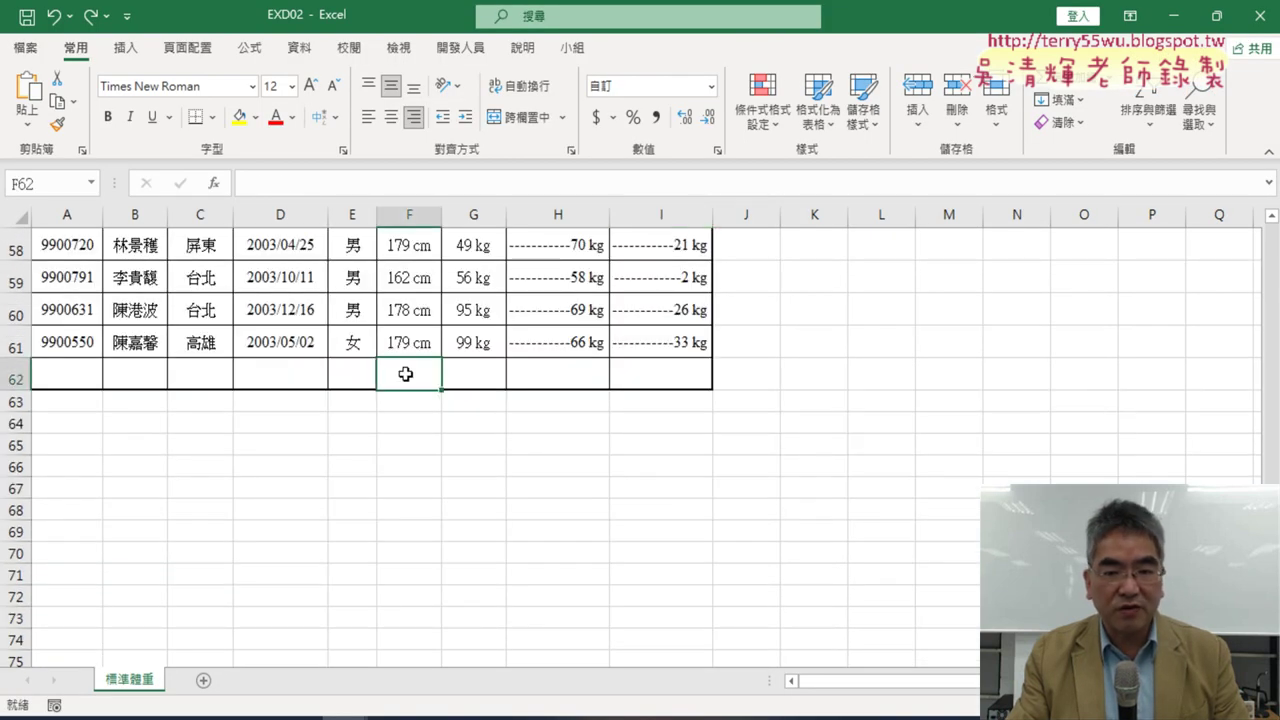
left_click(678, 374, "shift")
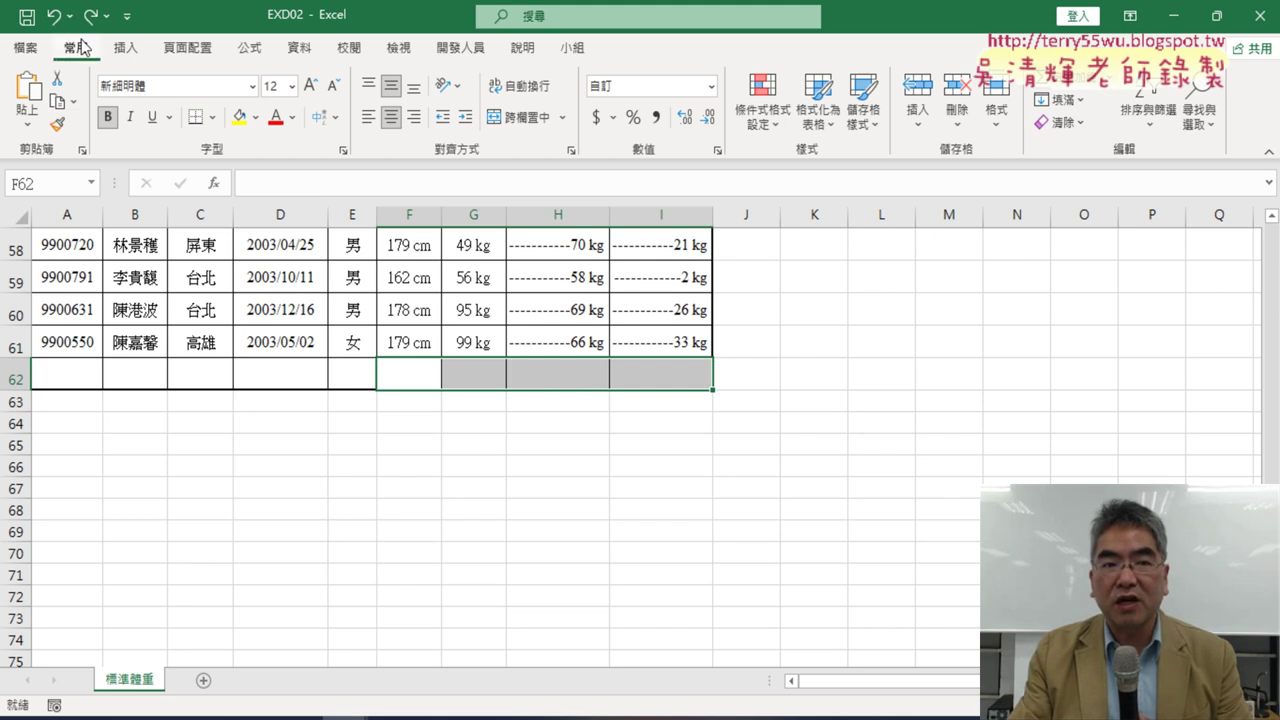
left_click(1108, 88)
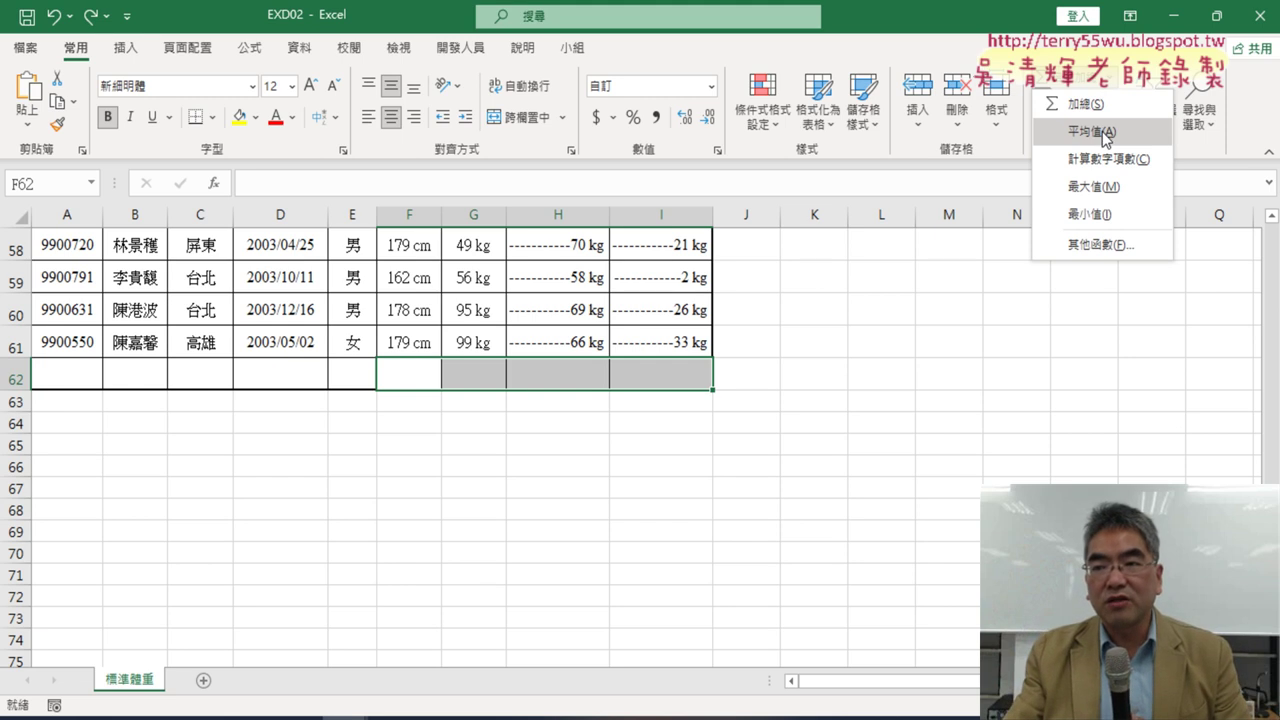
left_click(1106, 139)
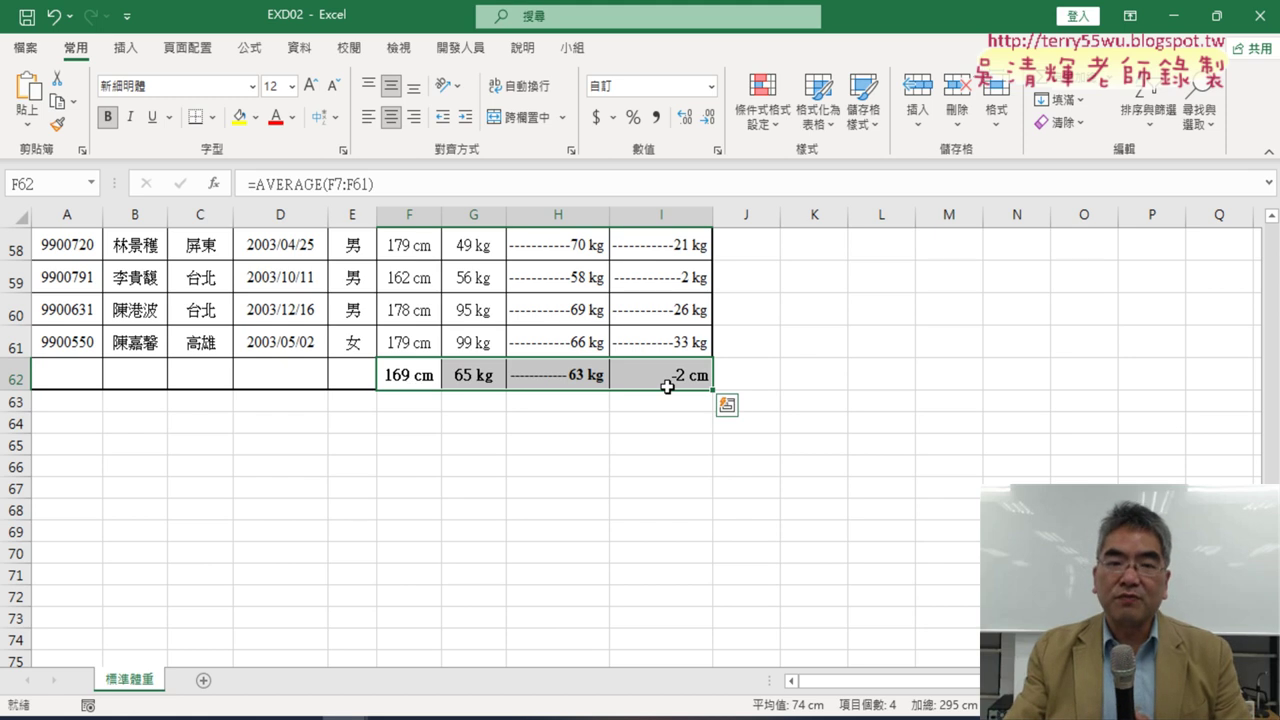
Step: Set the font of F62:I62 to Arial
left_click(252, 87)
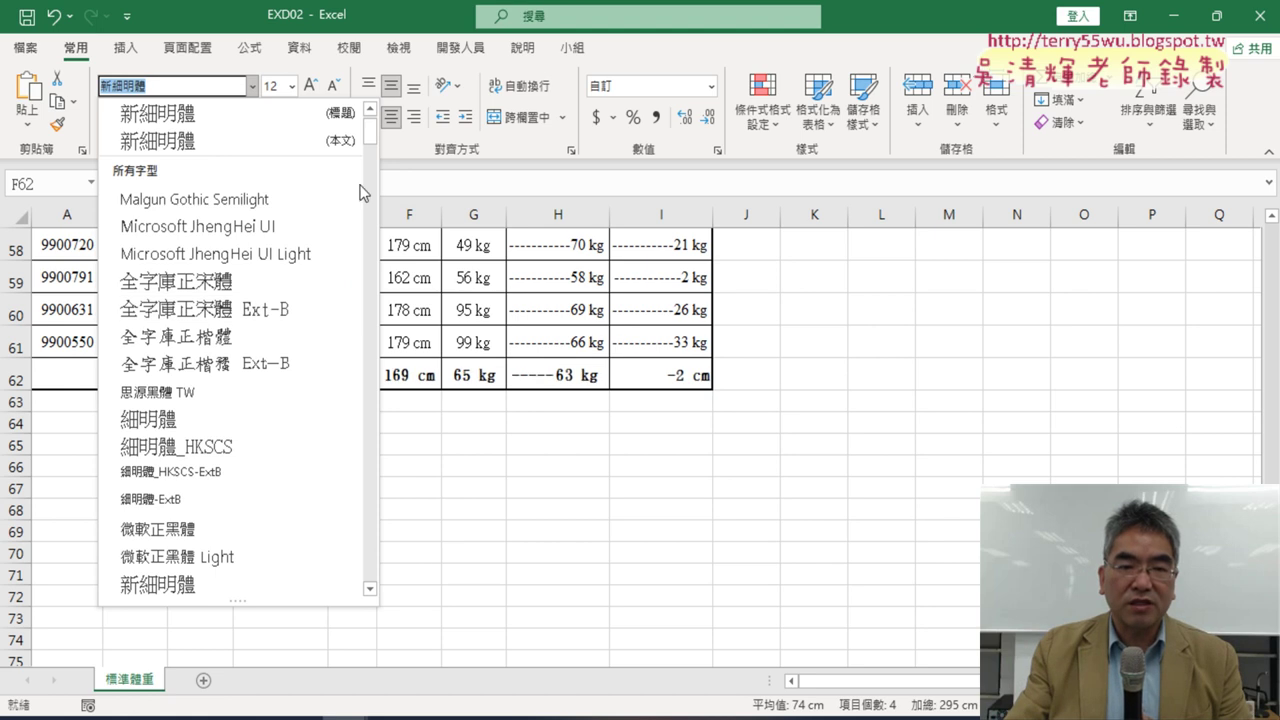
left_click_drag(373, 138, 372, 594)
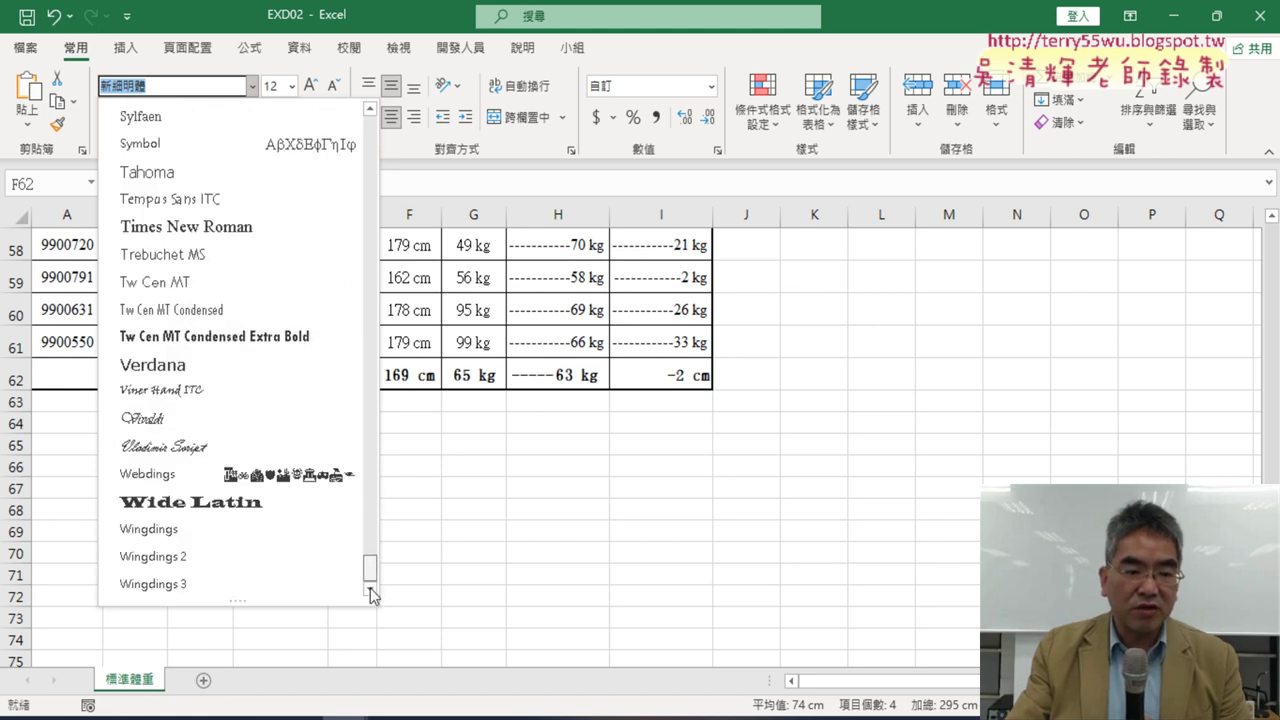
scroll(300, 480, "up", 4)
scroll(214, 397, "up", 3)
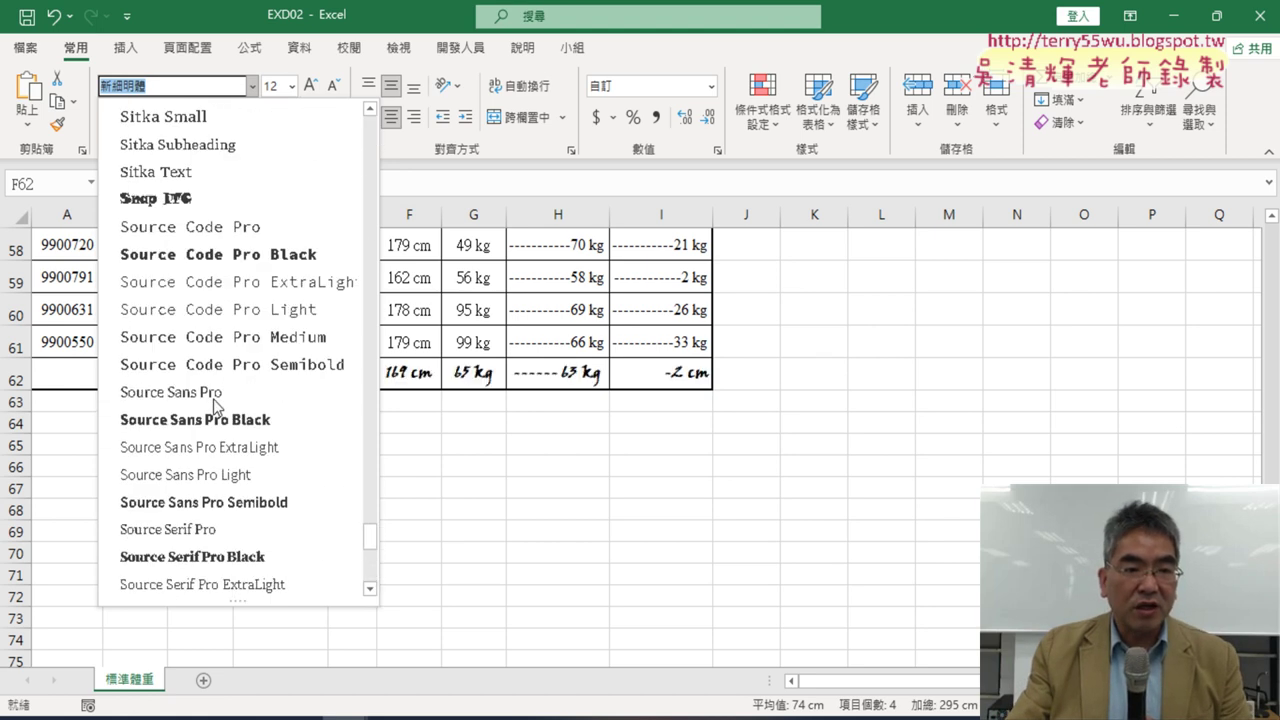
scroll(214, 400, "up", 2)
scroll(214, 400, "up", 5)
scroll(213, 399, "up", 2)
scroll(213, 398, "up", 5)
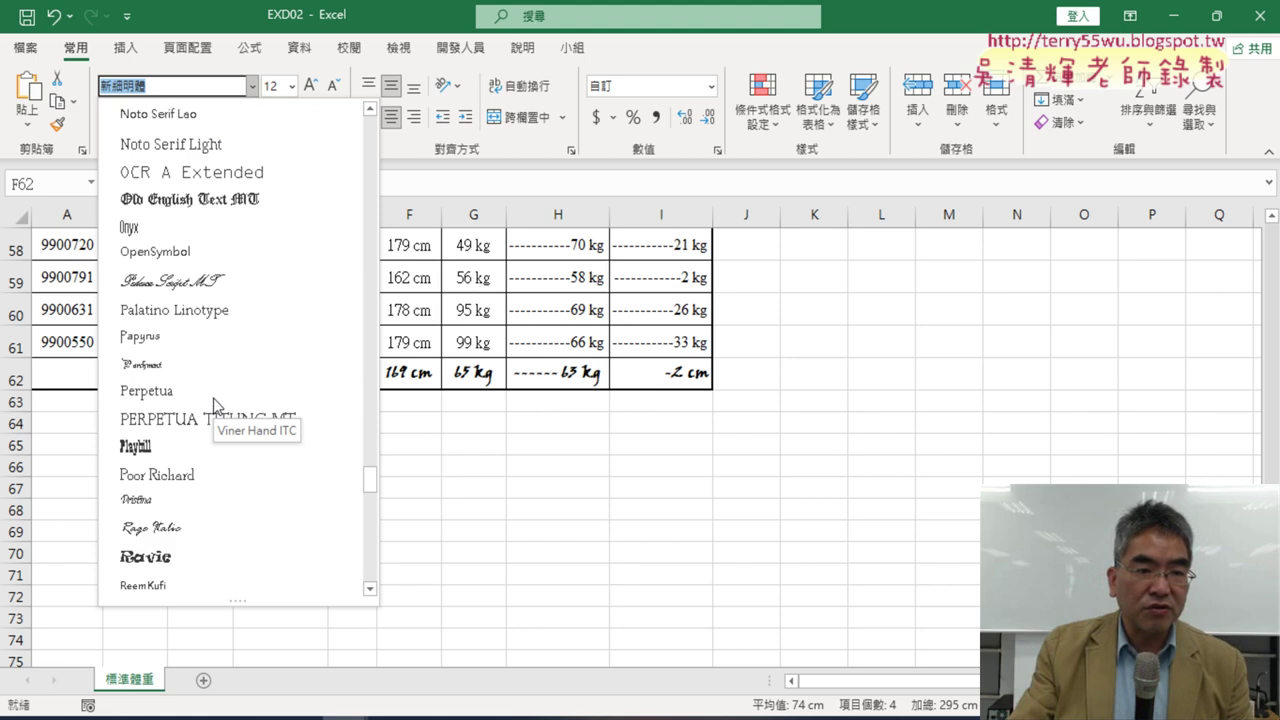
scroll(213, 398, "up", 2)
scroll(213, 398, "up", 2)
scroll(213, 398, "up", 2)
scroll(213, 398, "up", 4)
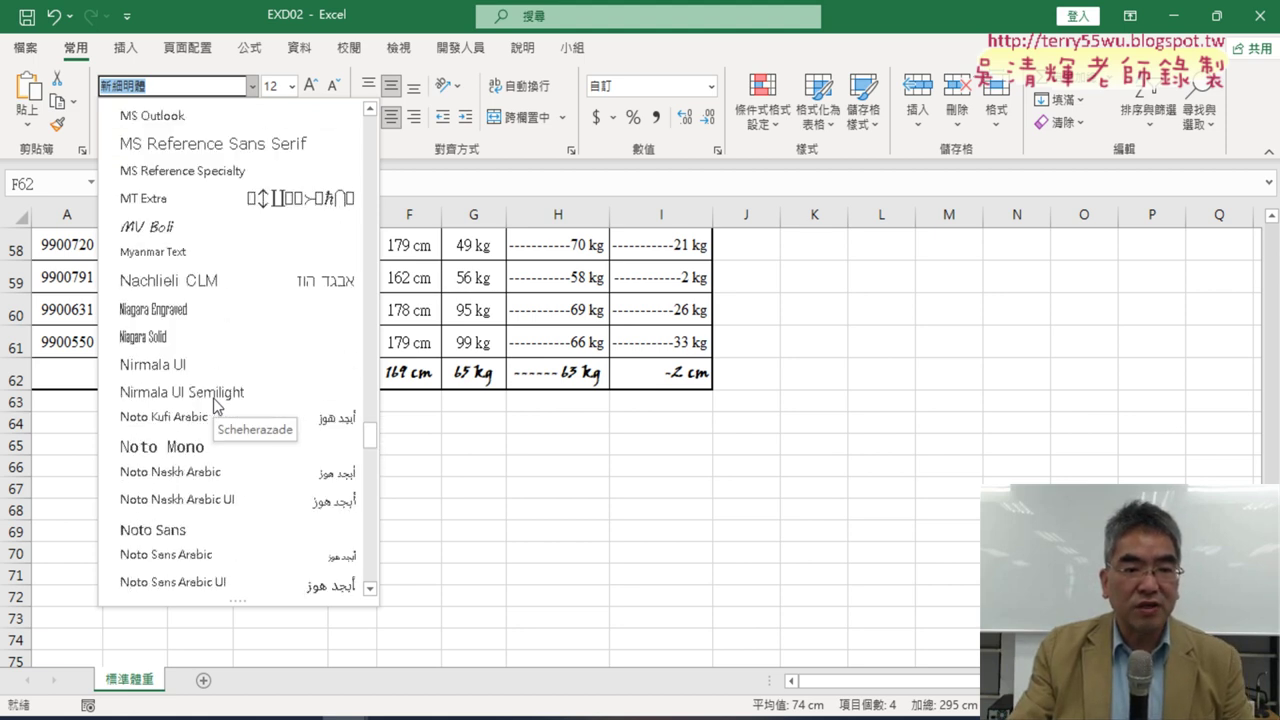
scroll(213, 398, "up", 5)
scroll(213, 398, "up", 3)
scroll(213, 398, "up", 4)
scroll(213, 398, "up", 4)
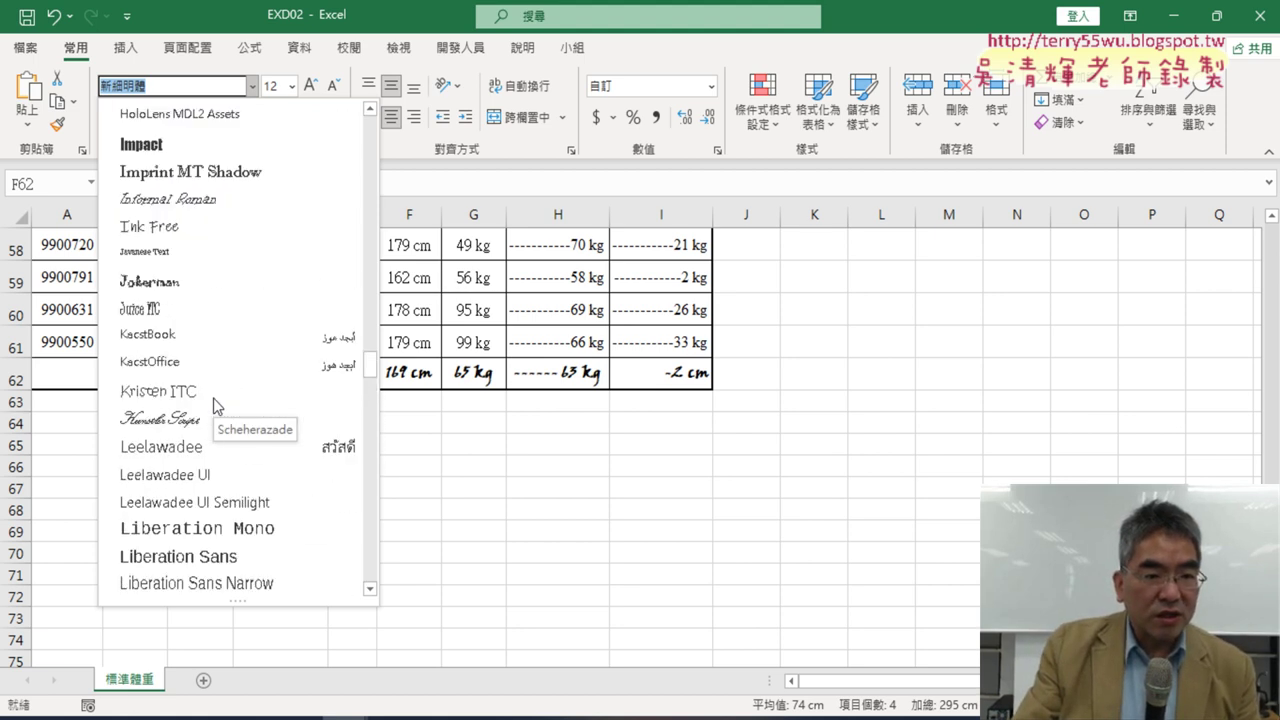
scroll(213, 398, "up", 4)
scroll(213, 398, "up", 5)
scroll(213, 398, "up", 2)
scroll(213, 398, "up", 6)
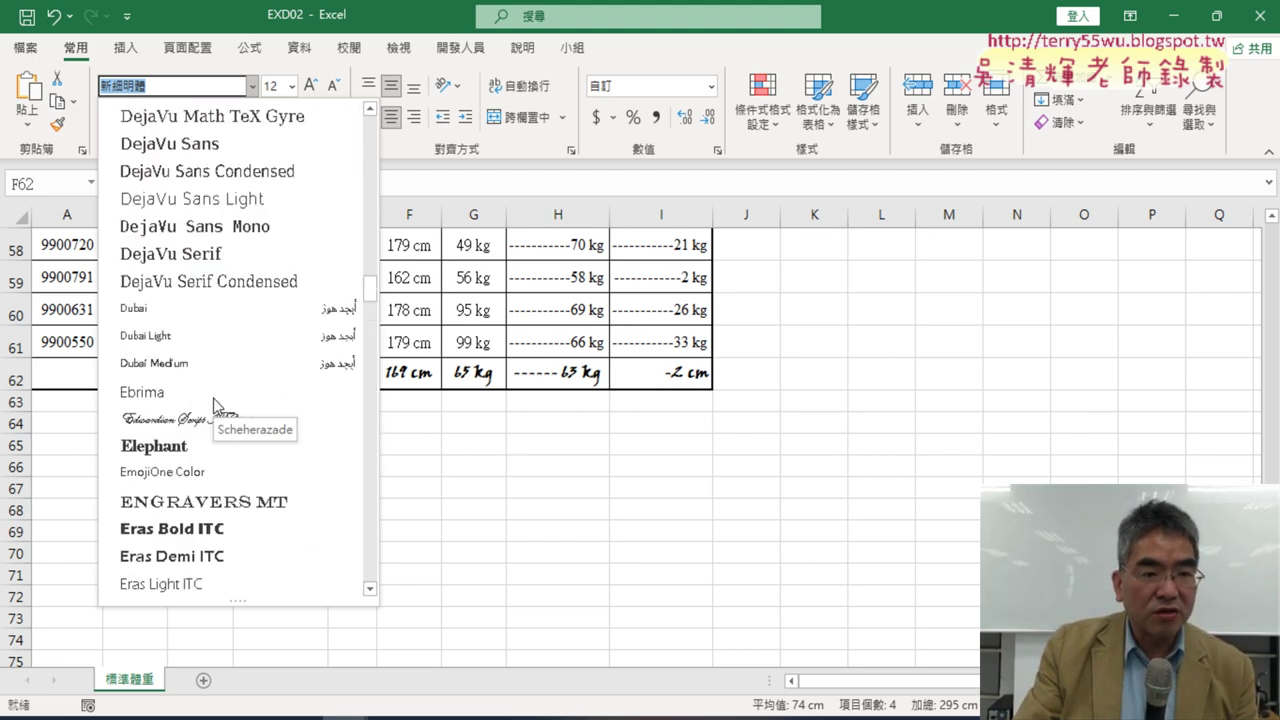
scroll(213, 398, "up", 3)
scroll(213, 398, "up", 3)
scroll(213, 398, "up", 2)
scroll(271, 303, "up", 1)
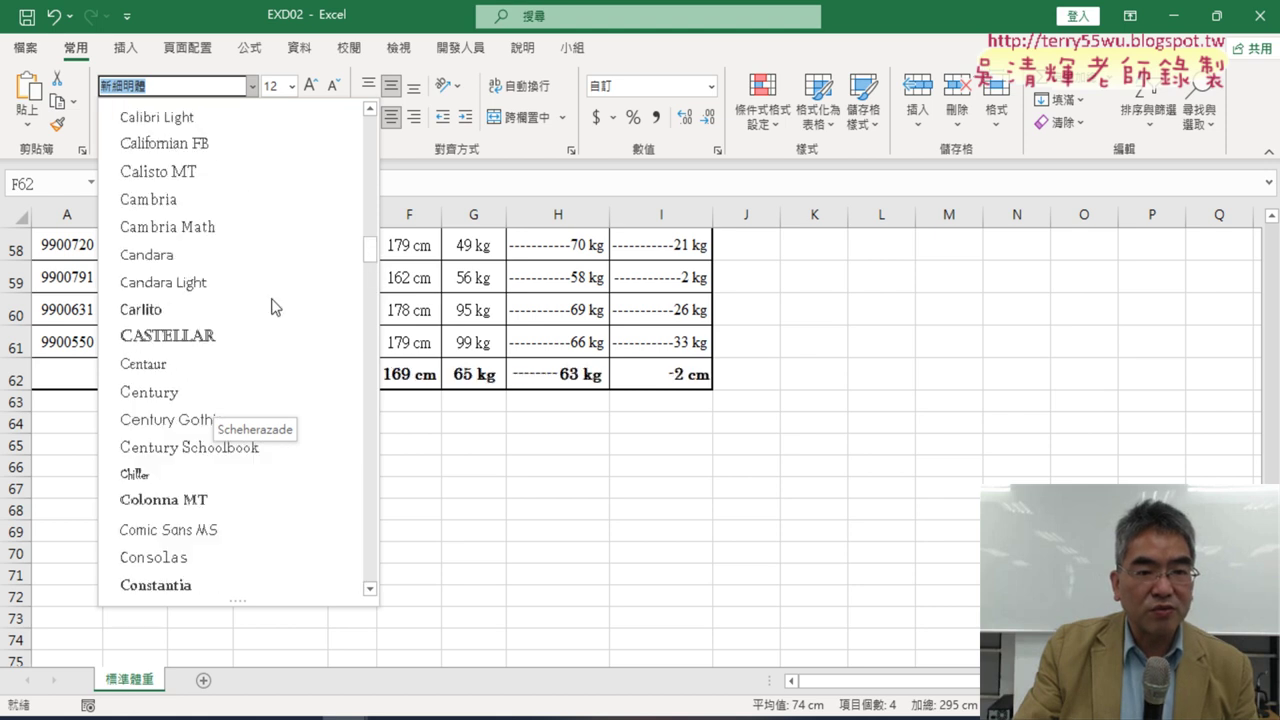
scroll(275, 307, "up", 4)
scroll(275, 307, "up", 1)
scroll(275, 307, "up", 2)
scroll(275, 307, "up", 2)
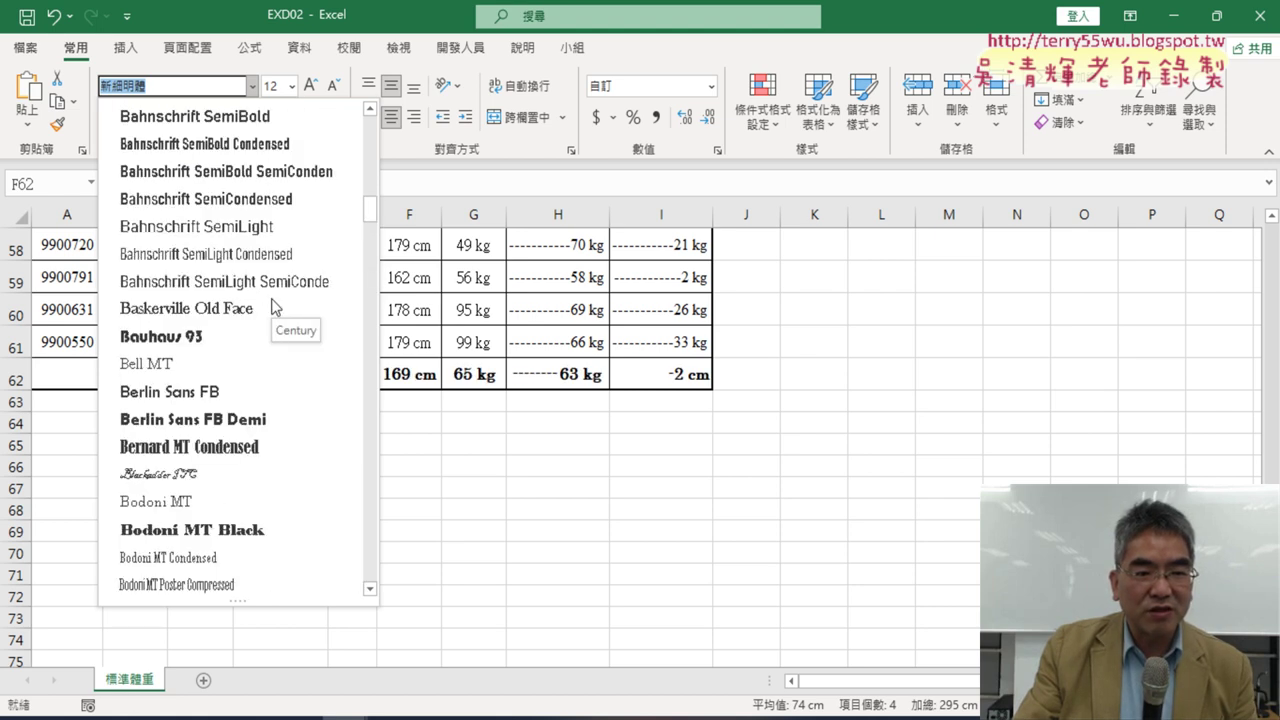
scroll(275, 307, "up", 3)
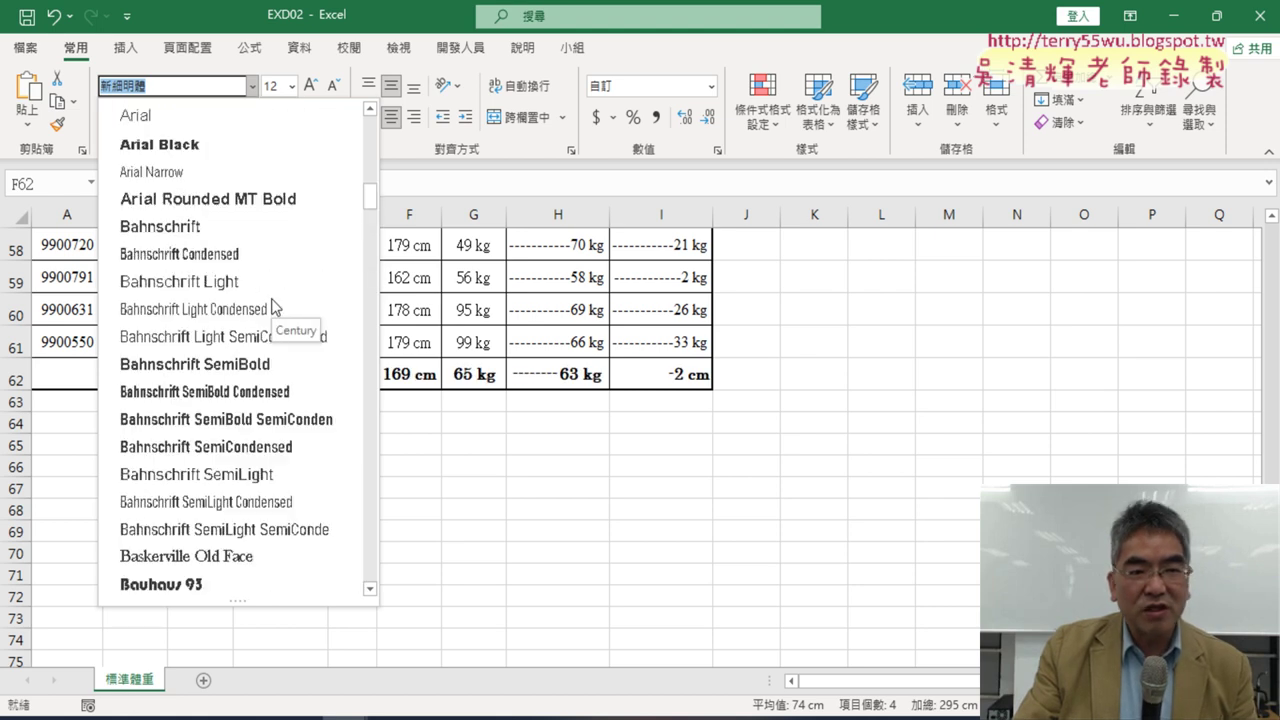
left_click(231, 117)
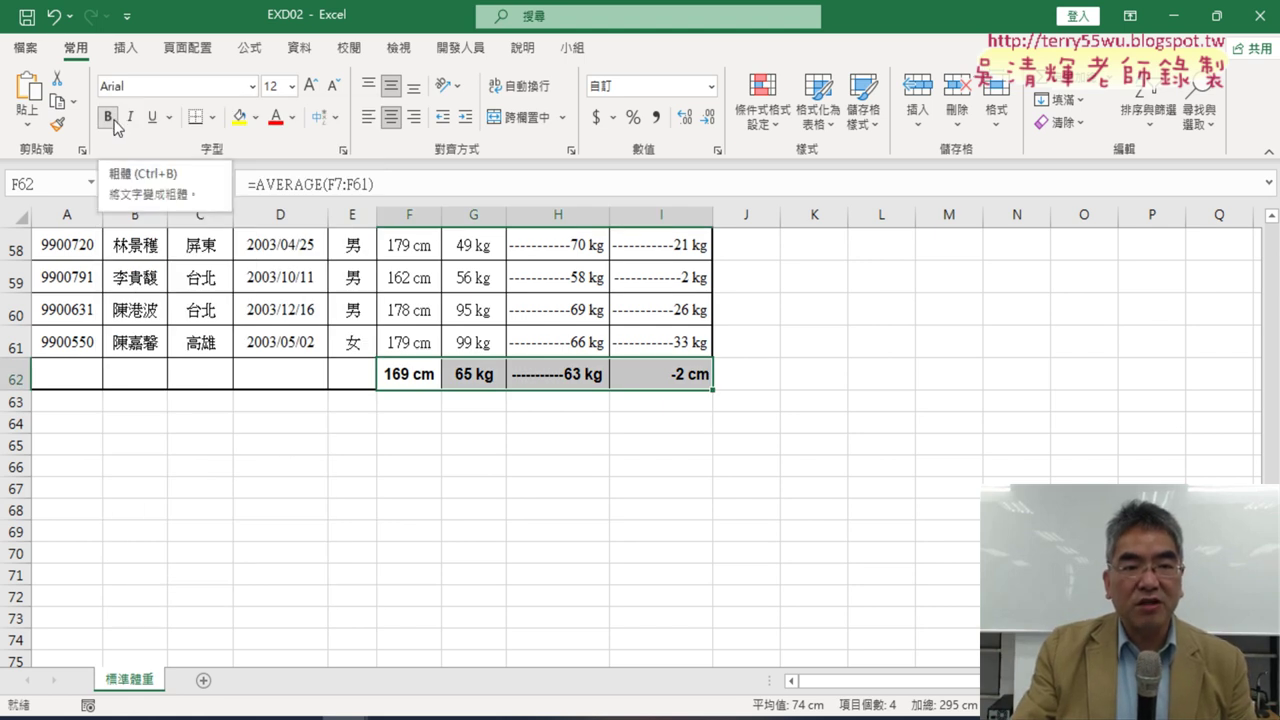
Step: Fill F62:I62 with orange, then bring the exam instructions PDF back up
left_click(257, 121)
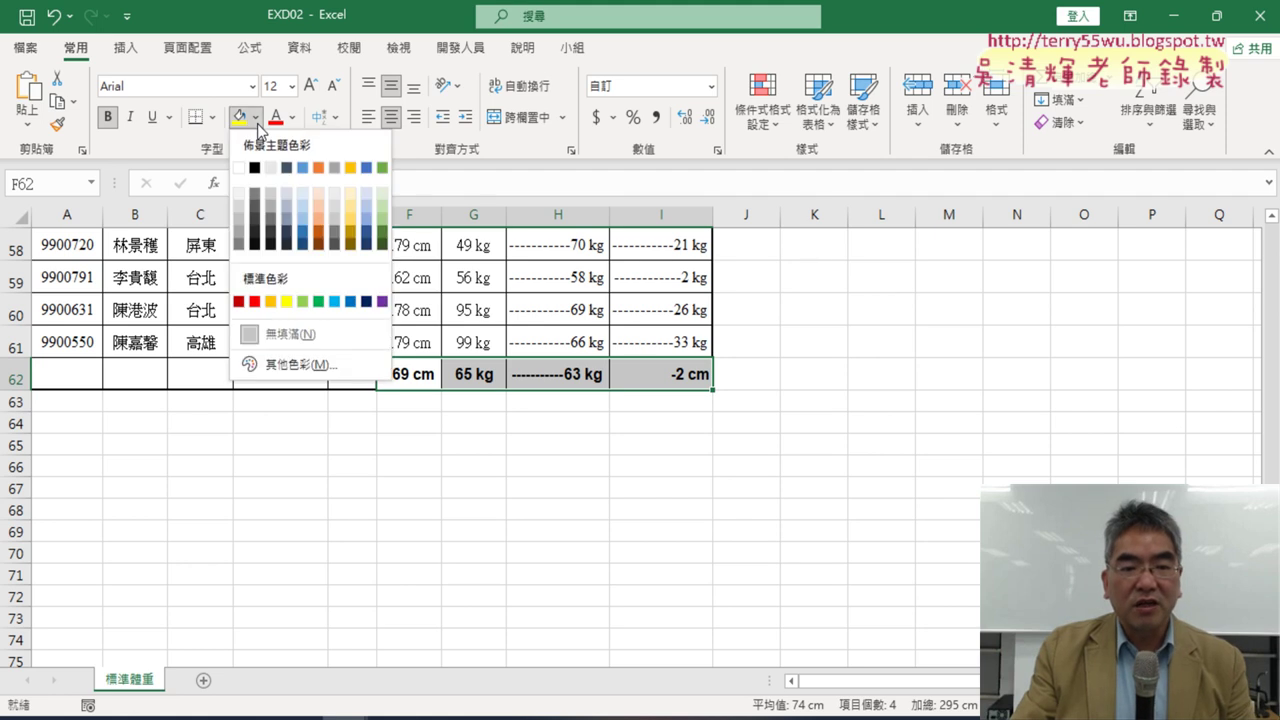
left_click(277, 304)
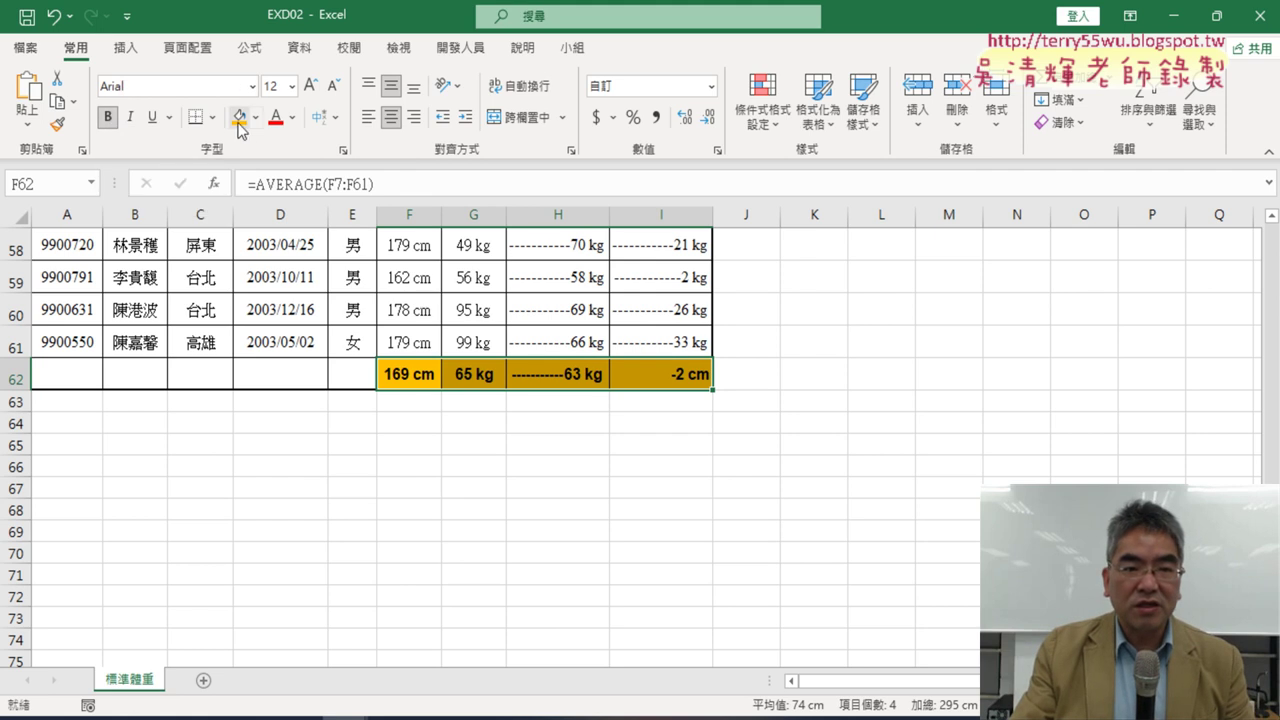
left_click(300, 718)
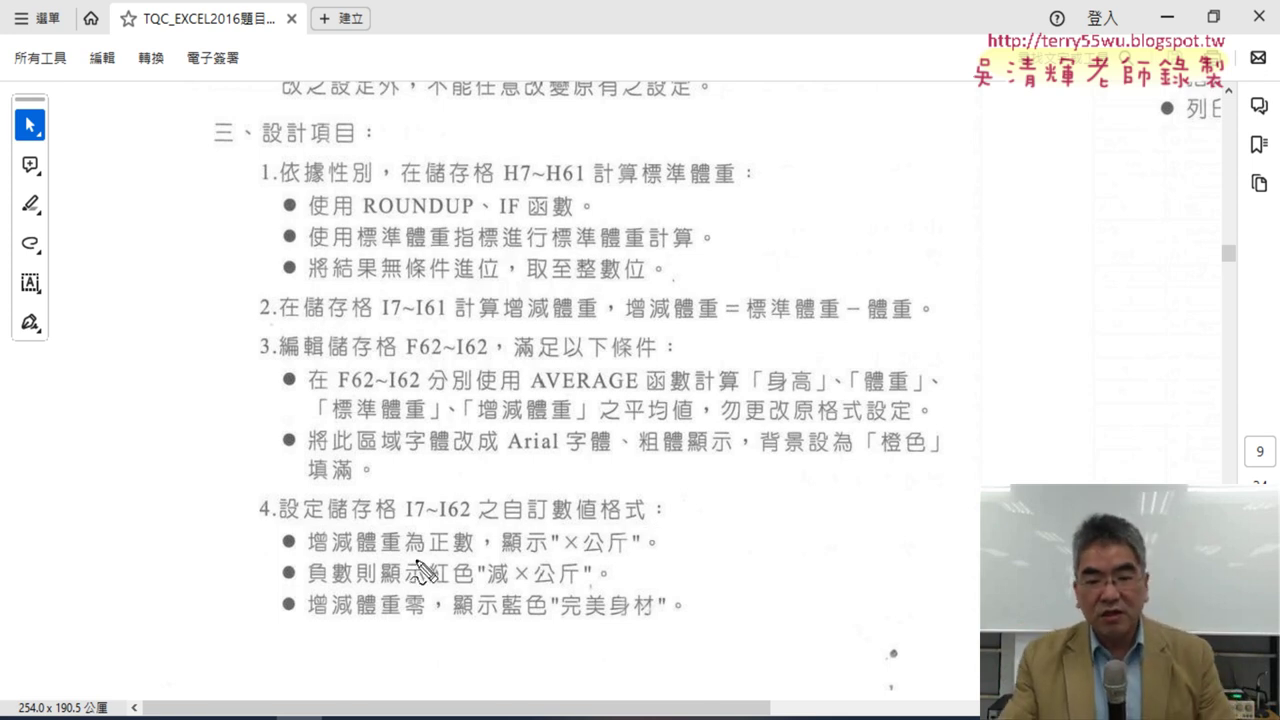
Step: Mark 自訂數值格式 in item 4, clear the mark, and return to the Excel sheet
left_click_drag(502, 522, 652, 522)
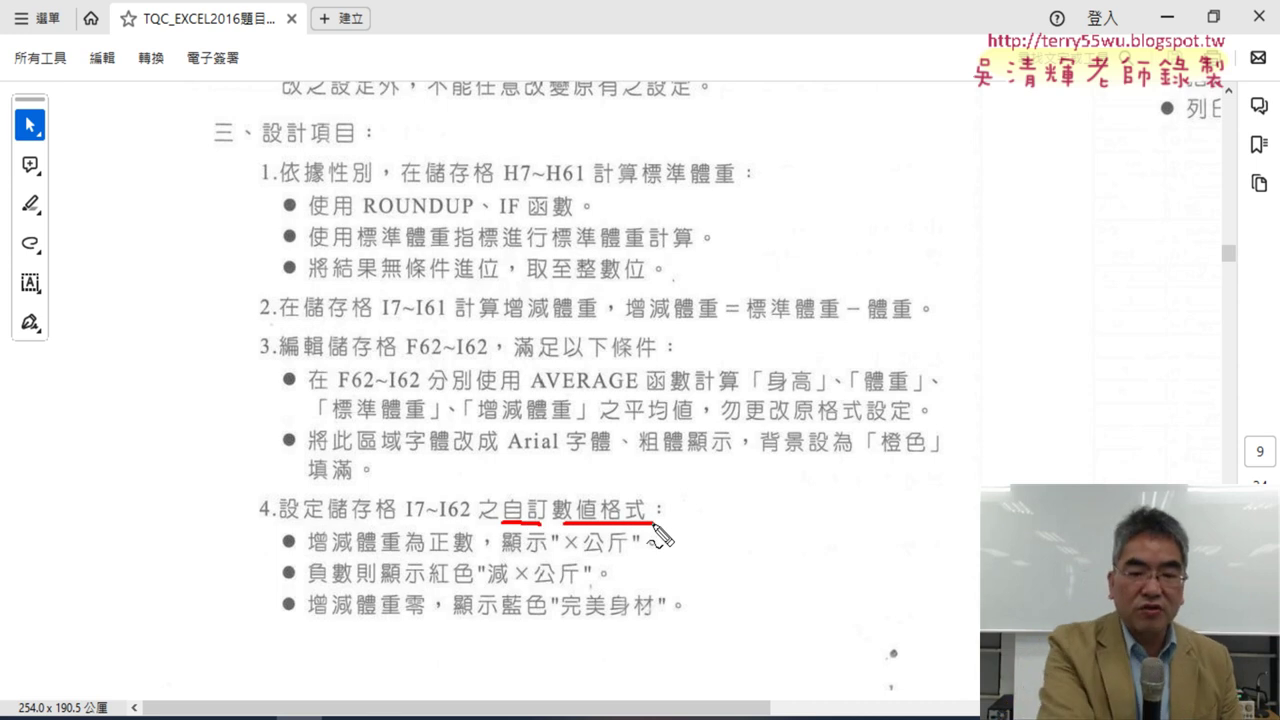
key("Escape")
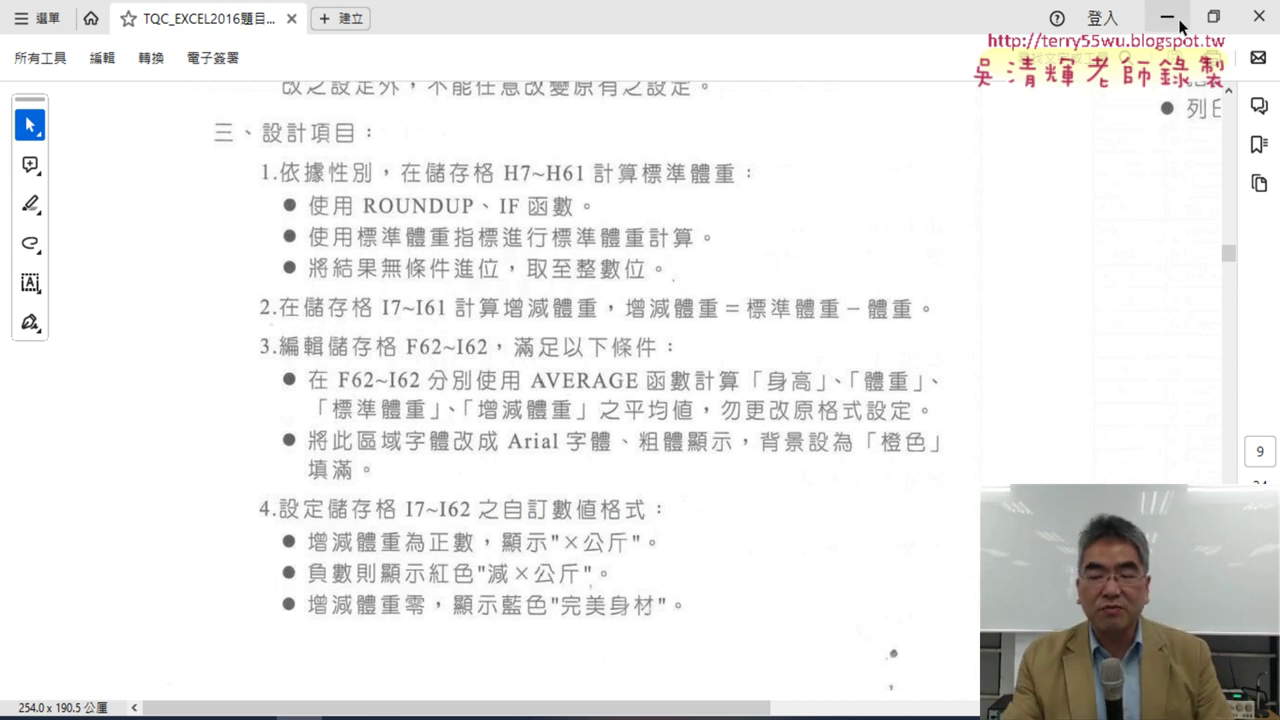
left_click(1178, 20)
scroll(846, 383, "up", 4)
scroll(845, 385, "down", 2)
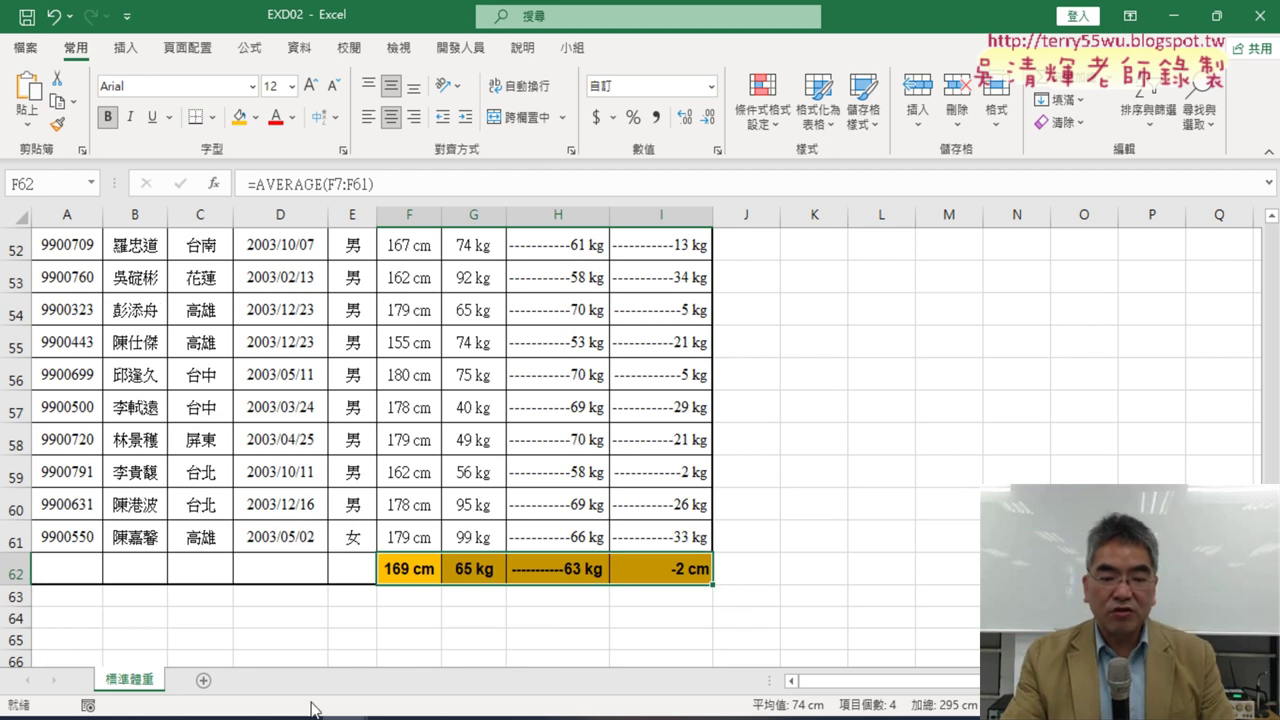
Step: Glance at the exam instructions PDF and return to the Excel workbook
left_click(258, 703)
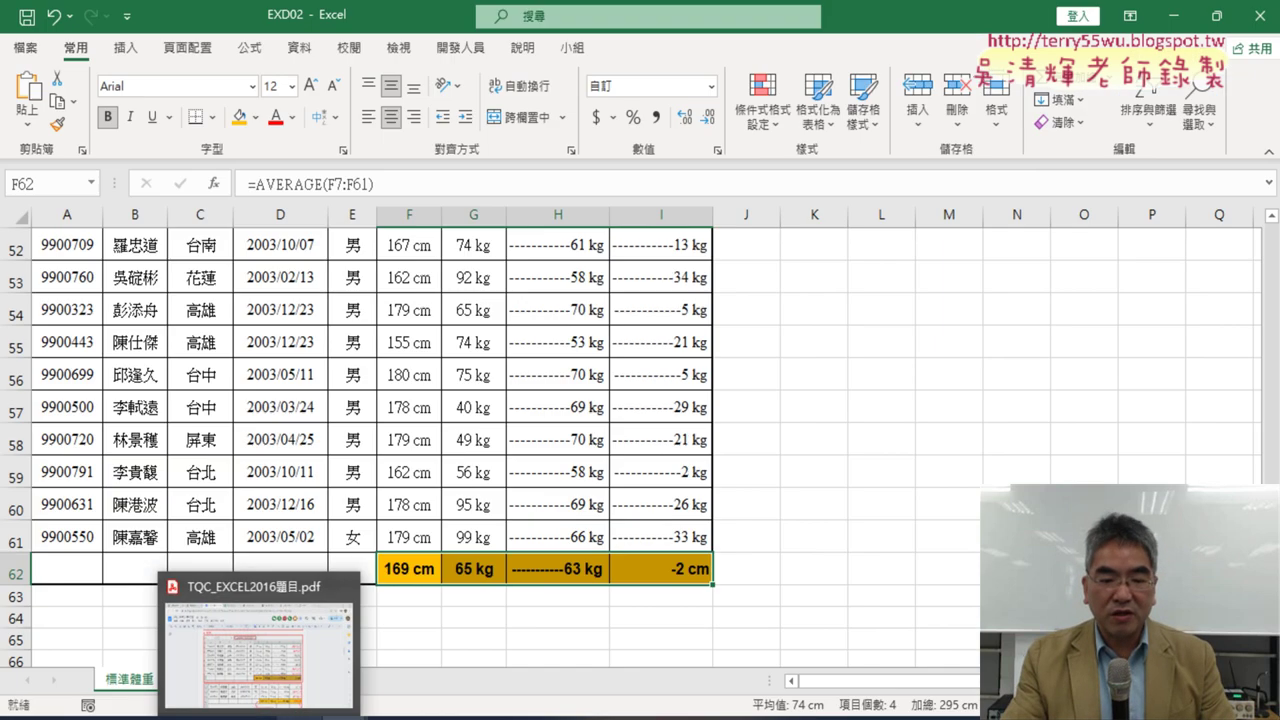
left_click(250, 670)
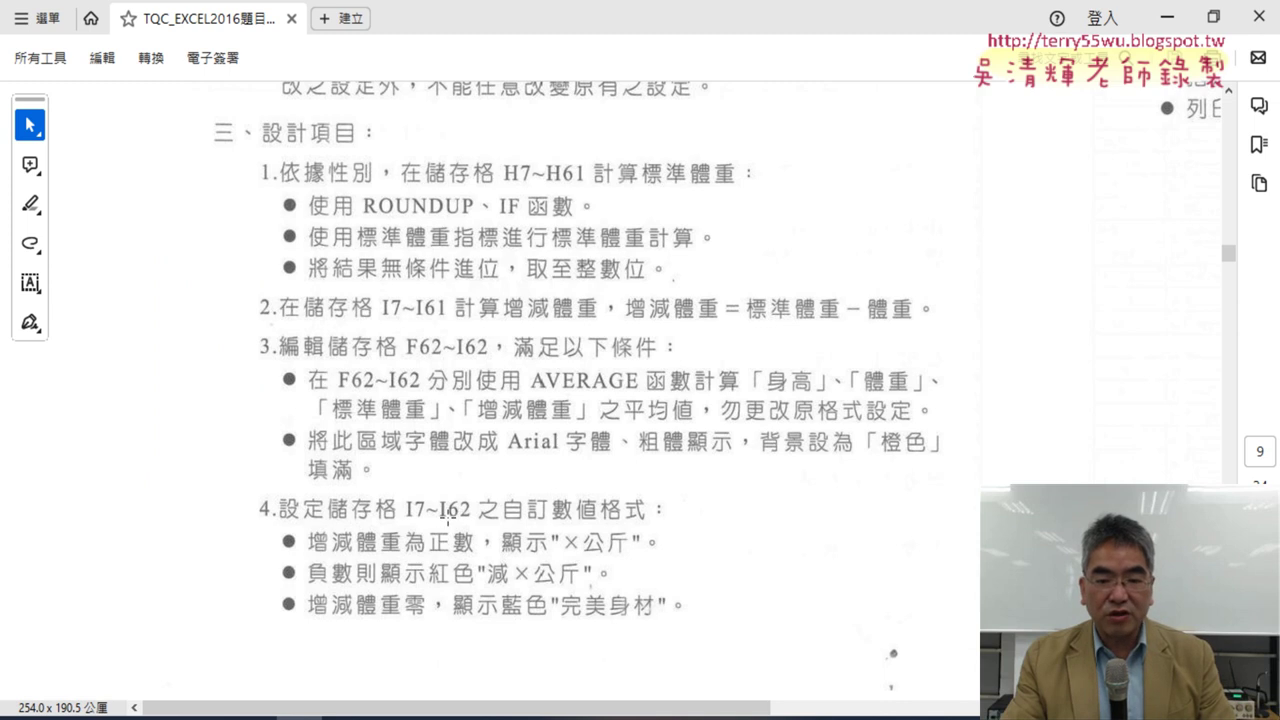
left_click(1167, 17)
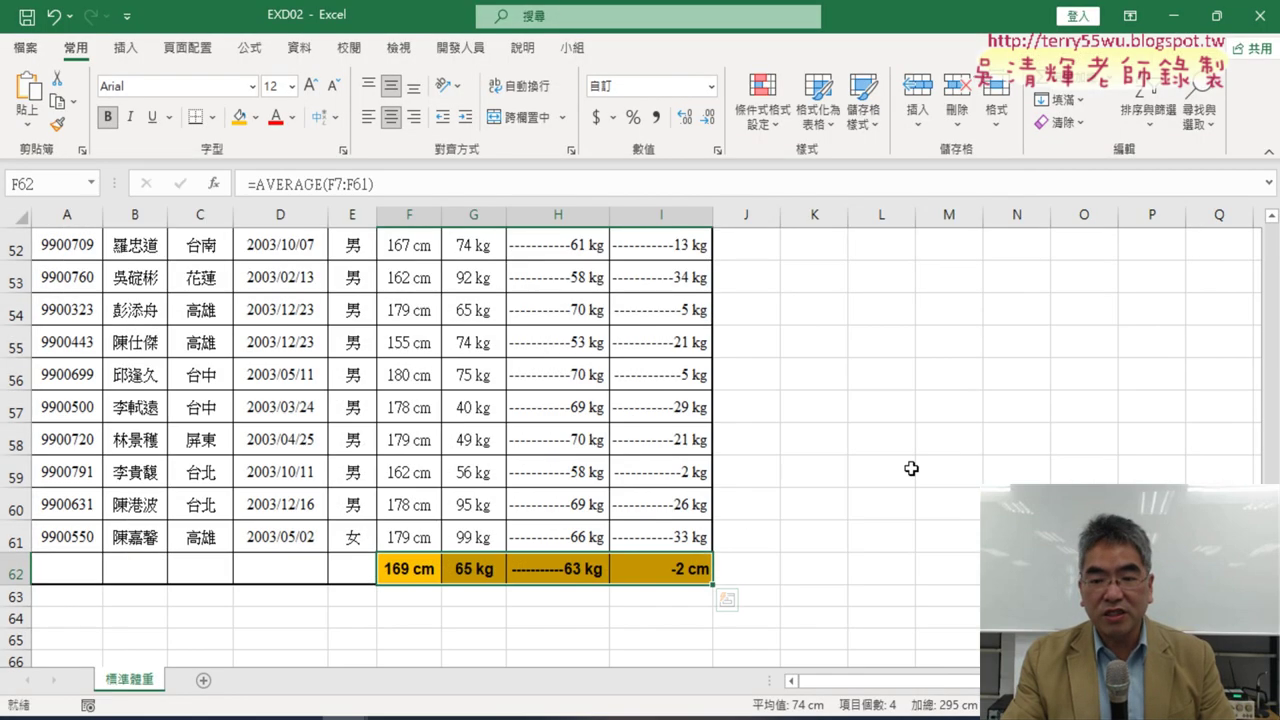
scroll(817, 443, "up", 6)
scroll(817, 443, "up", 11)
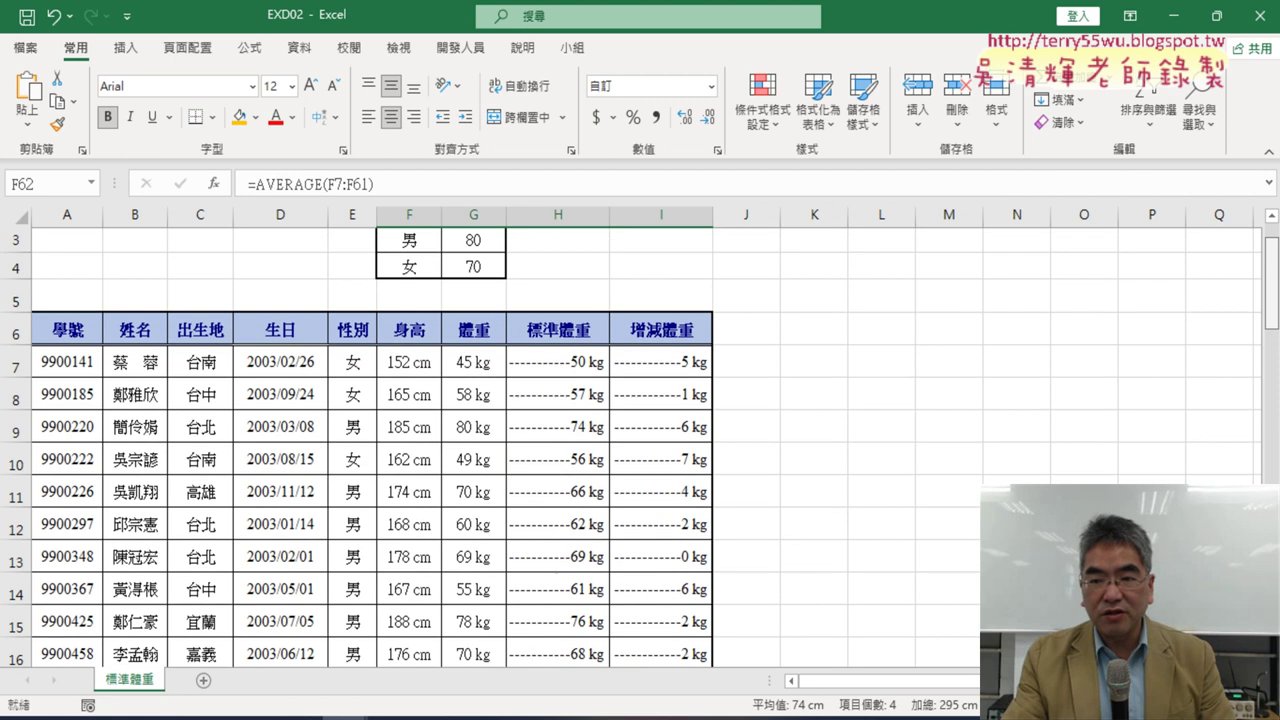
scroll(817, 443, "up", 1)
Step: Select the weight-change range I7:I62
left_click(675, 448)
scroll(675, 445, "down", 5)
scroll(680, 435, "down", 4)
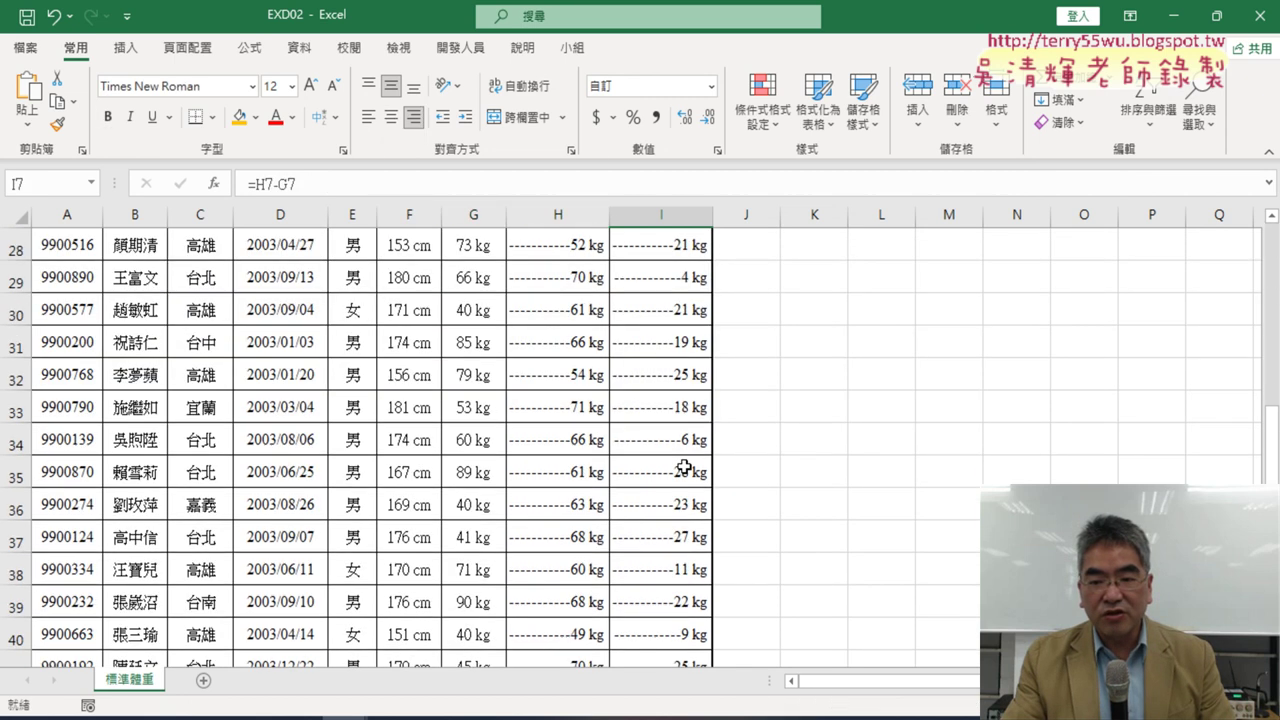
scroll(685, 425, "down", 10)
scroll(718, 379, "down", 1)
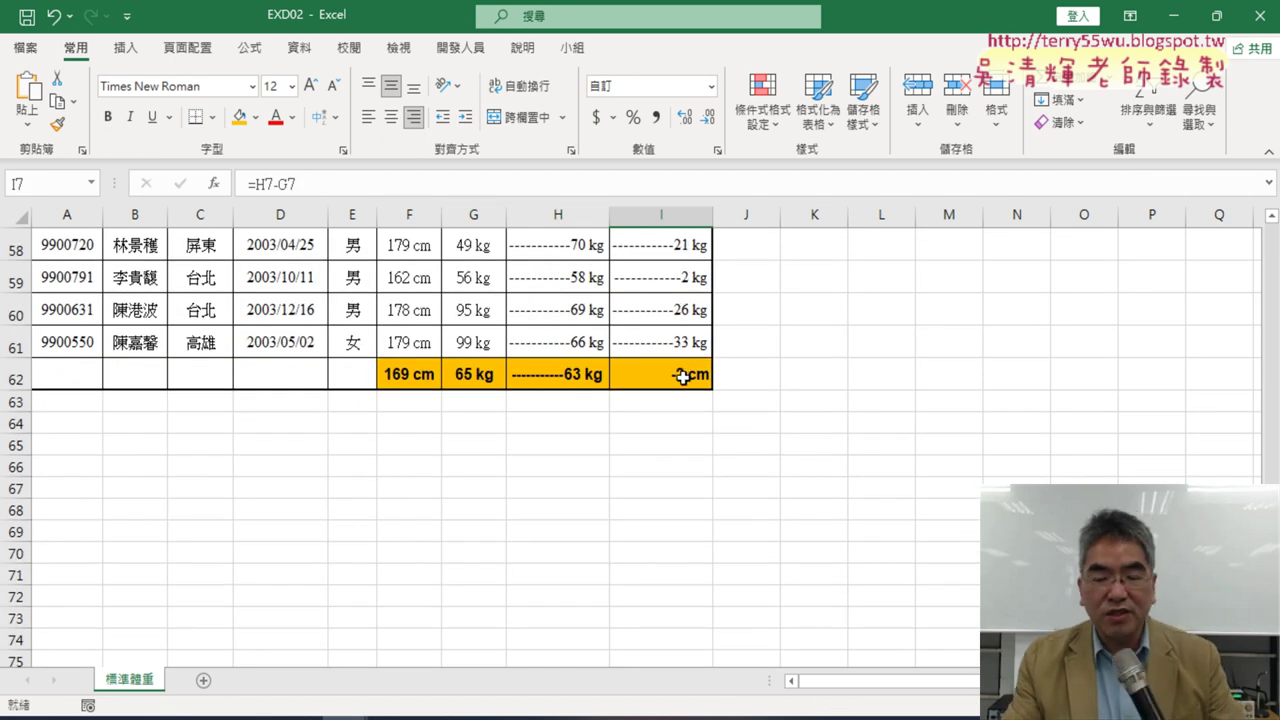
left_click(682, 375, "shift")
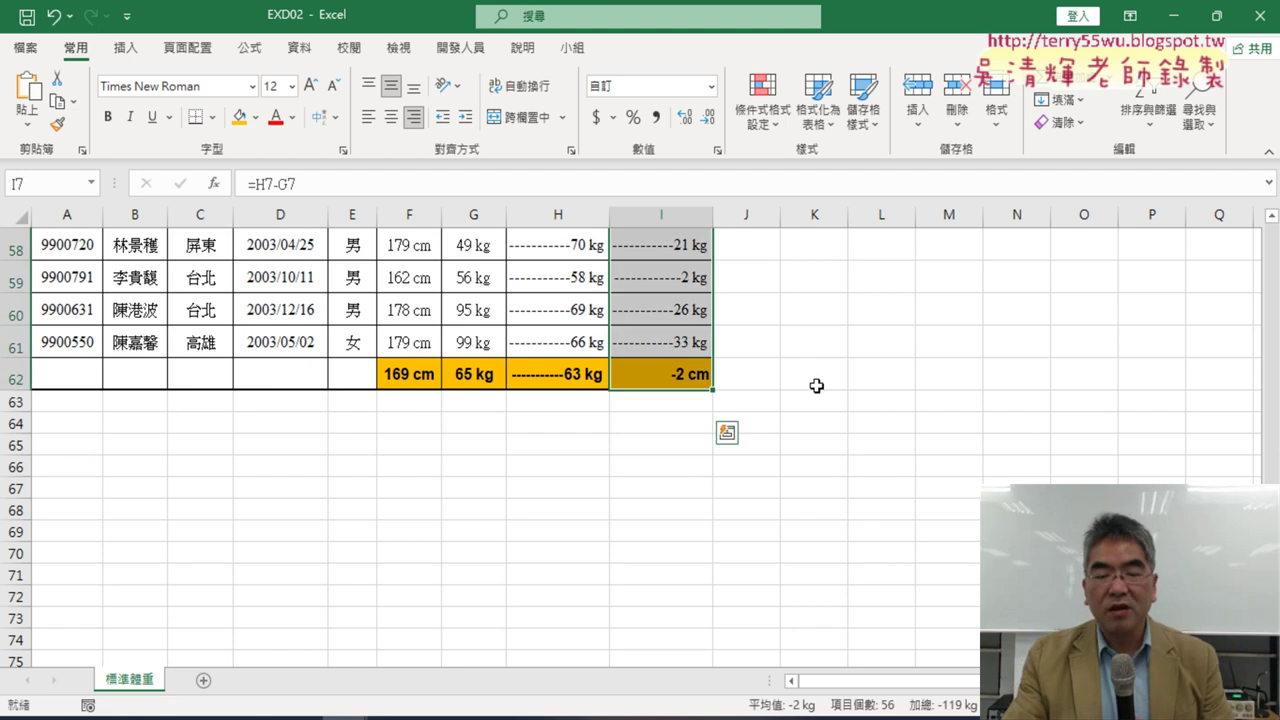
scroll(857, 414, "up", 9)
scroll(858, 414, "up", 4)
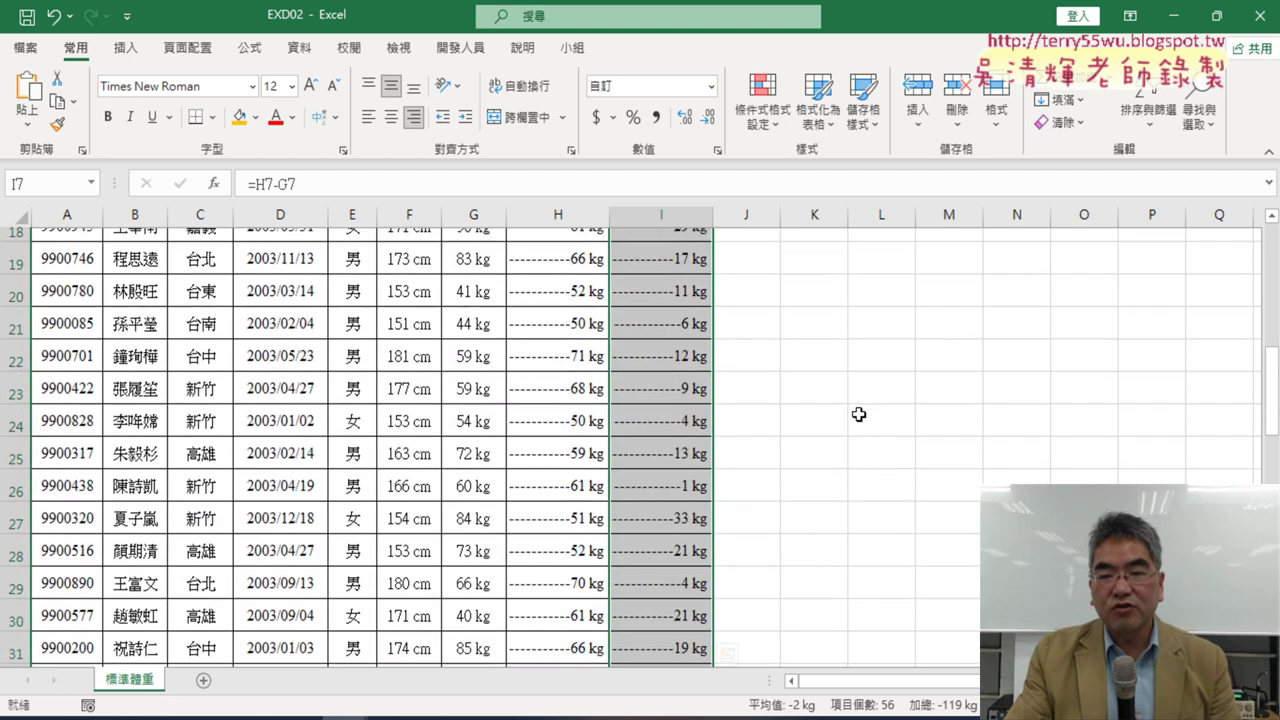
scroll(858, 414, "up", 6)
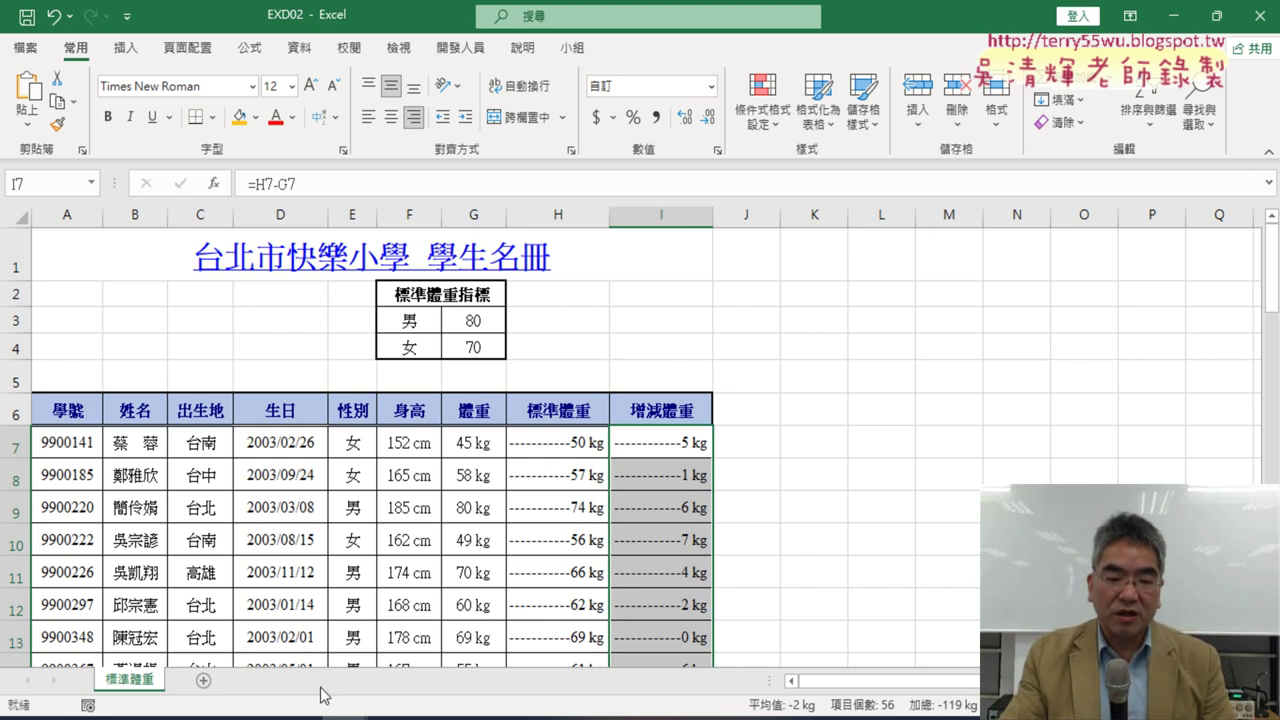
Step: Check the exam instructions PDF once more, then go back to Excel
mouse_move(270, 715)
left_click(378, 620)
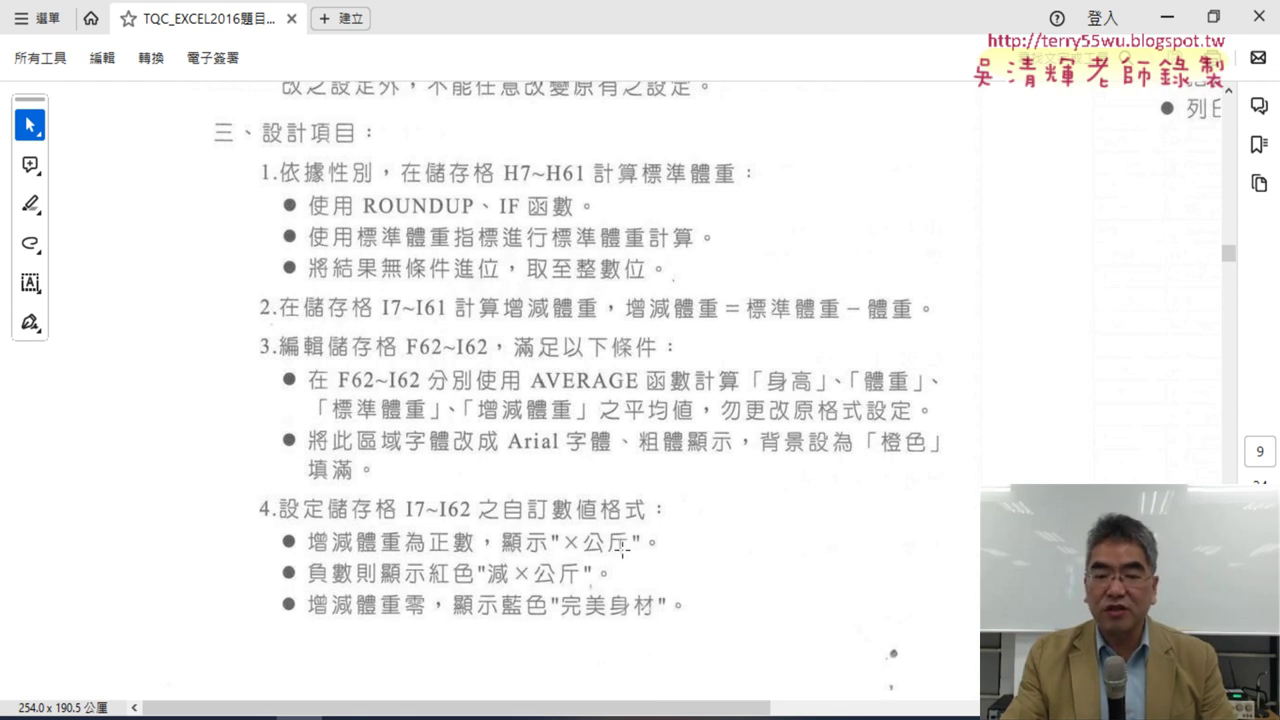
left_click(1166, 16)
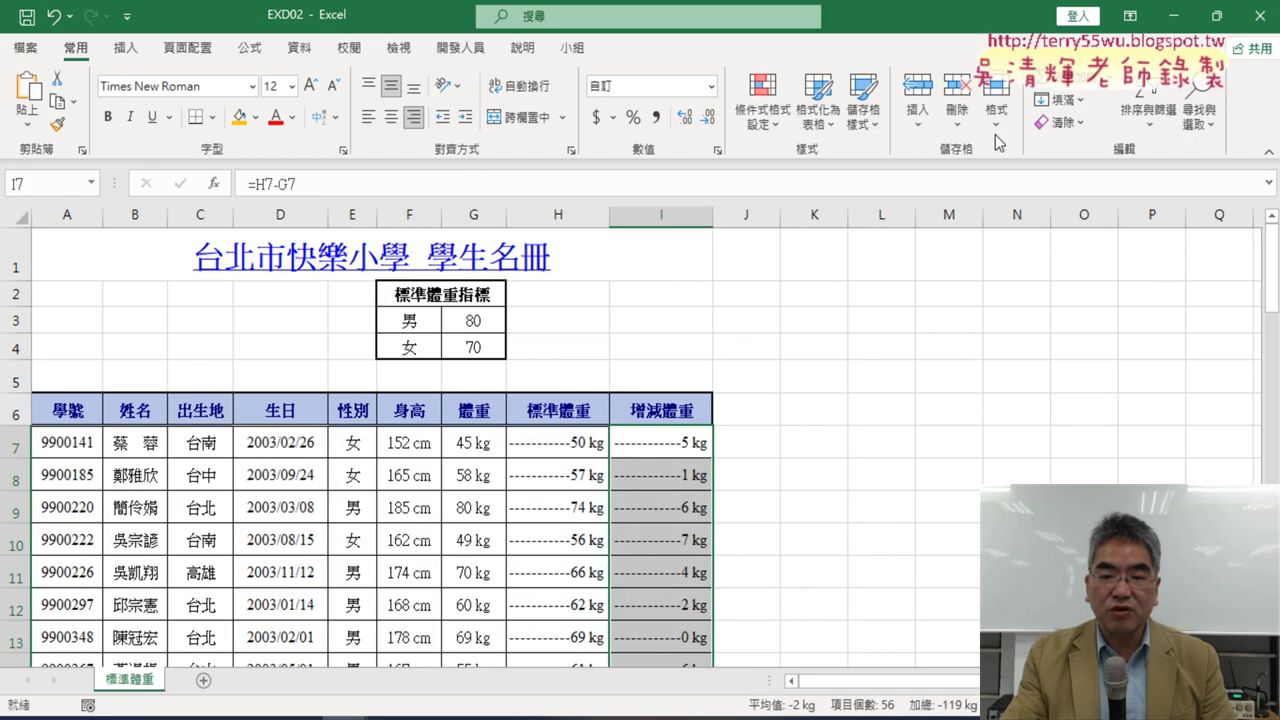
Step: Open Format Cells for I7:I62 and switch to the Custom number category
right_click(668, 452)
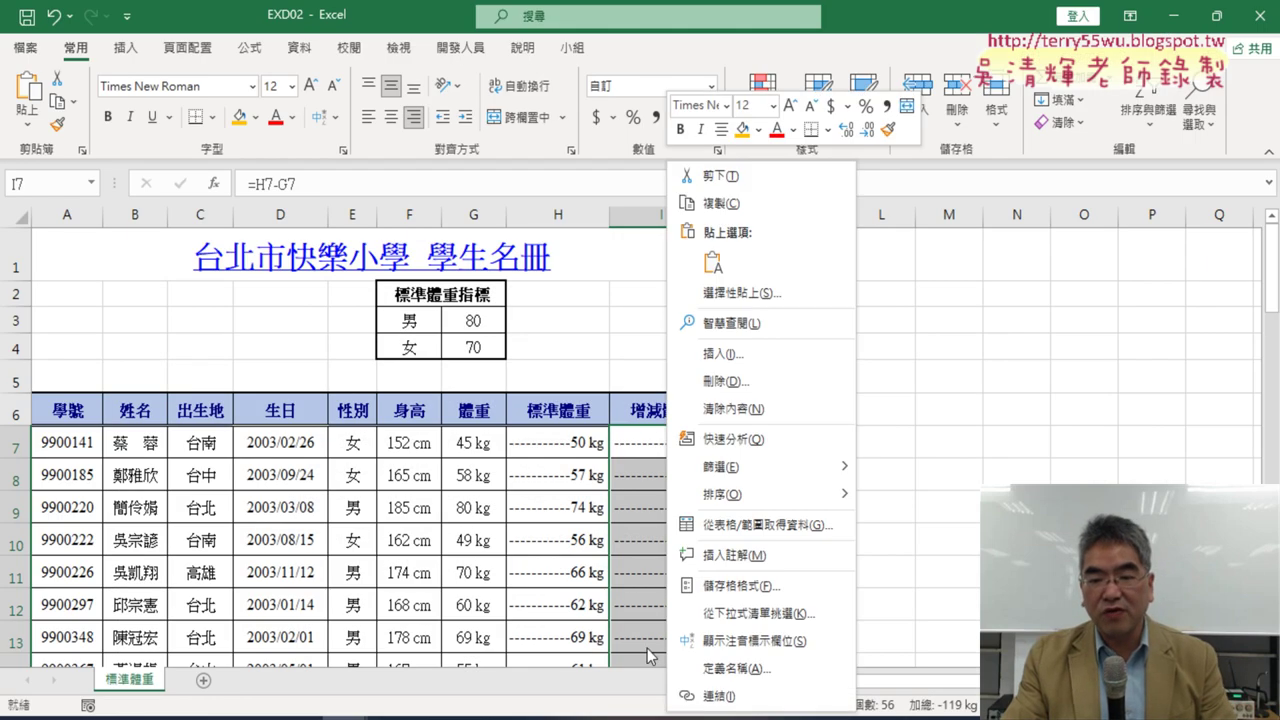
left_click(795, 590)
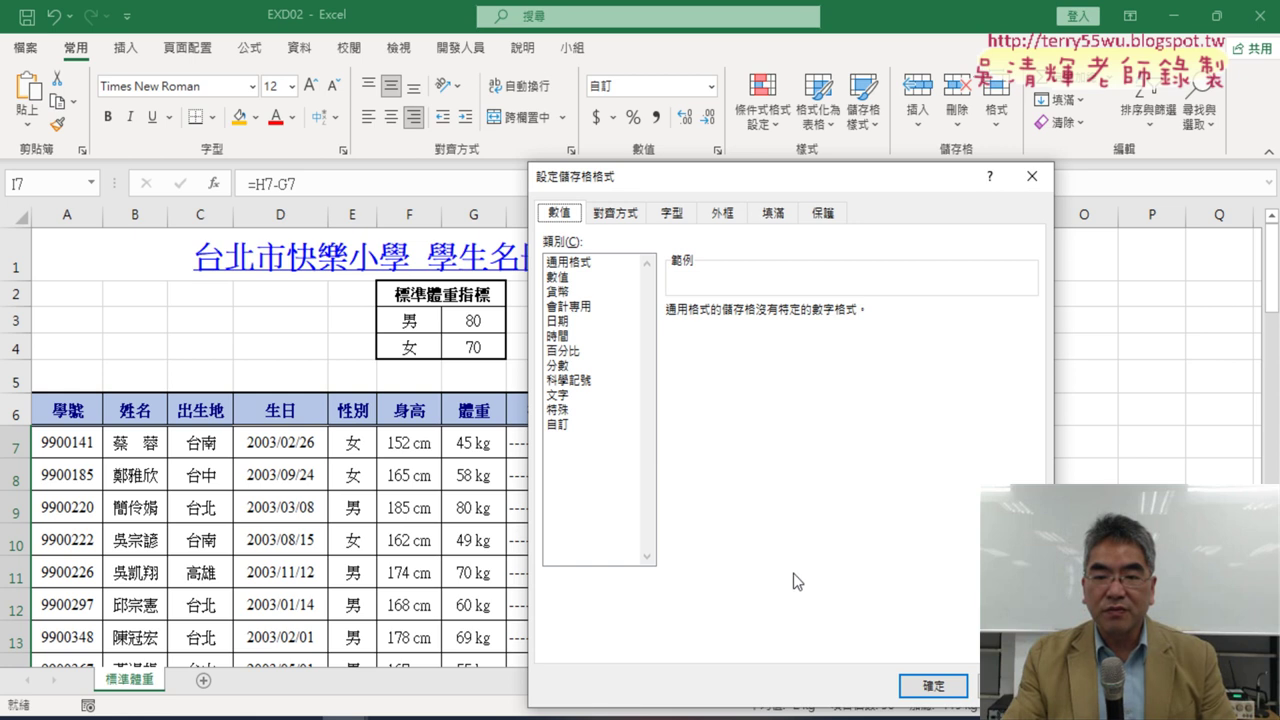
left_click_drag(766, 190, 941, 141)
left_click(733, 374)
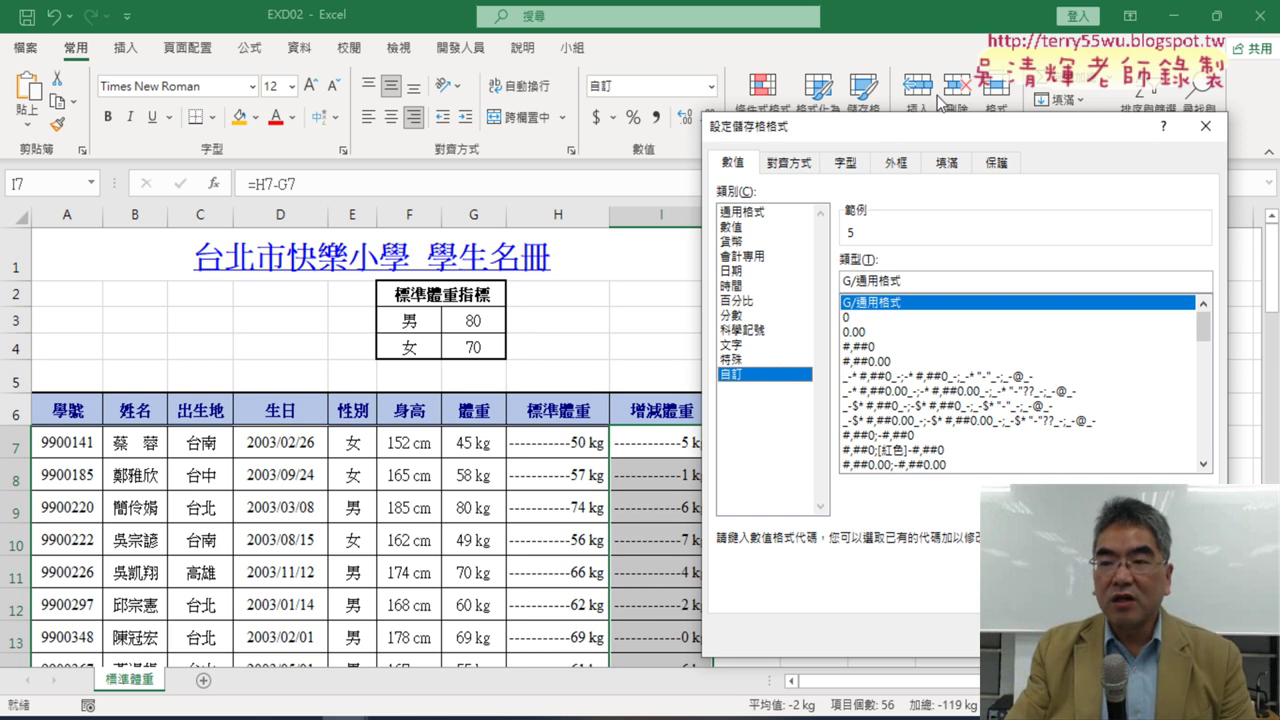
left_click_drag(950, 128, 1000, 116)
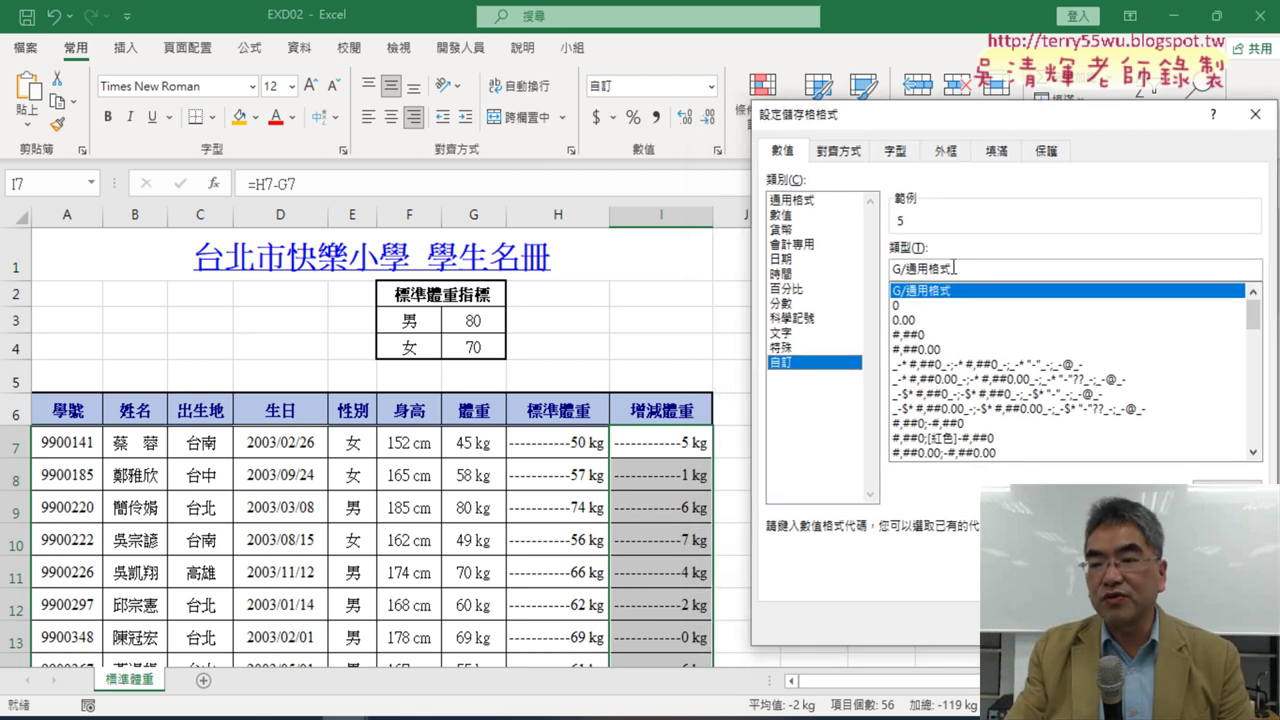
Step: Apply the custom code 0"公斤" so values show as whole numbers with 公斤
left_click_drag(954, 267, 806, 266)
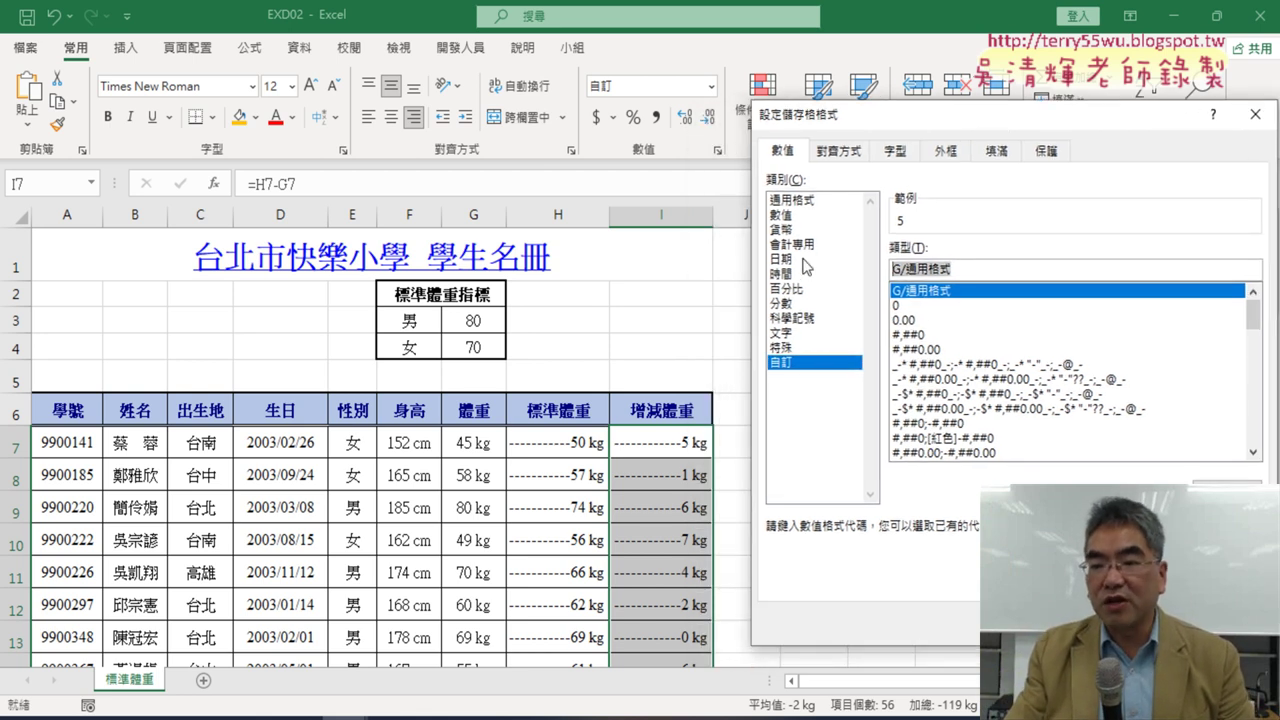
left_click(899, 305)
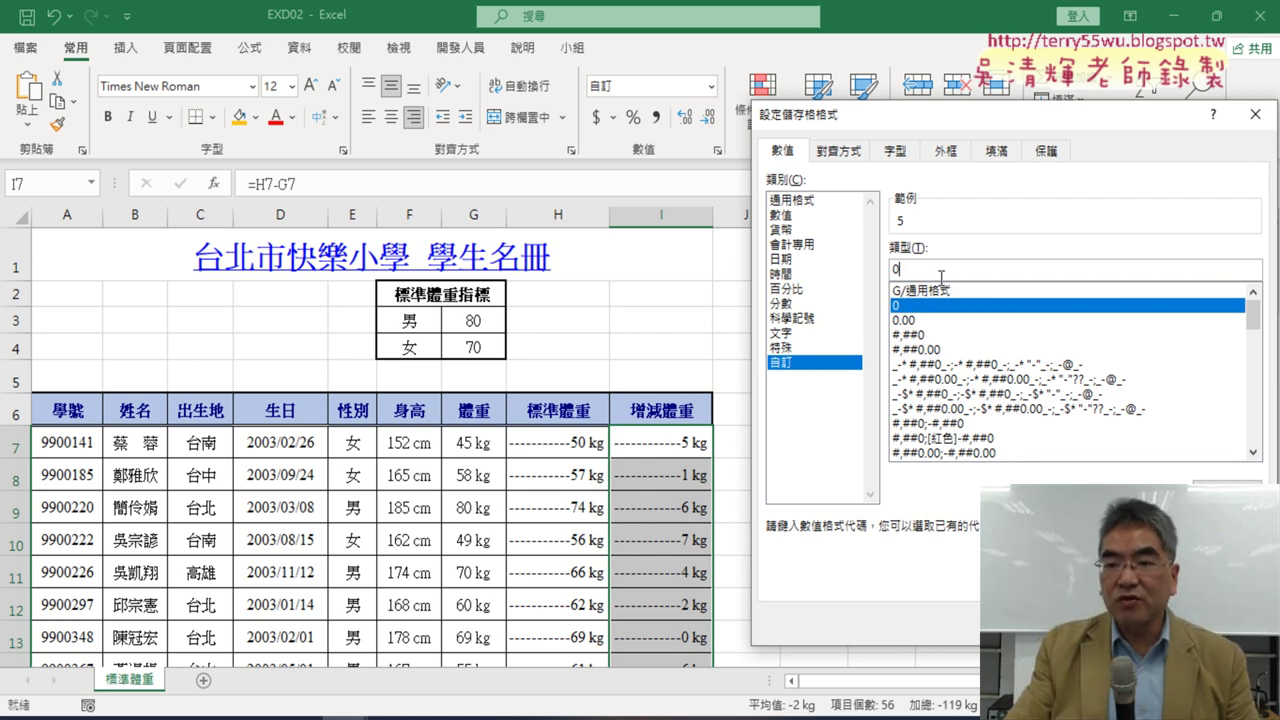
type("\"\"")
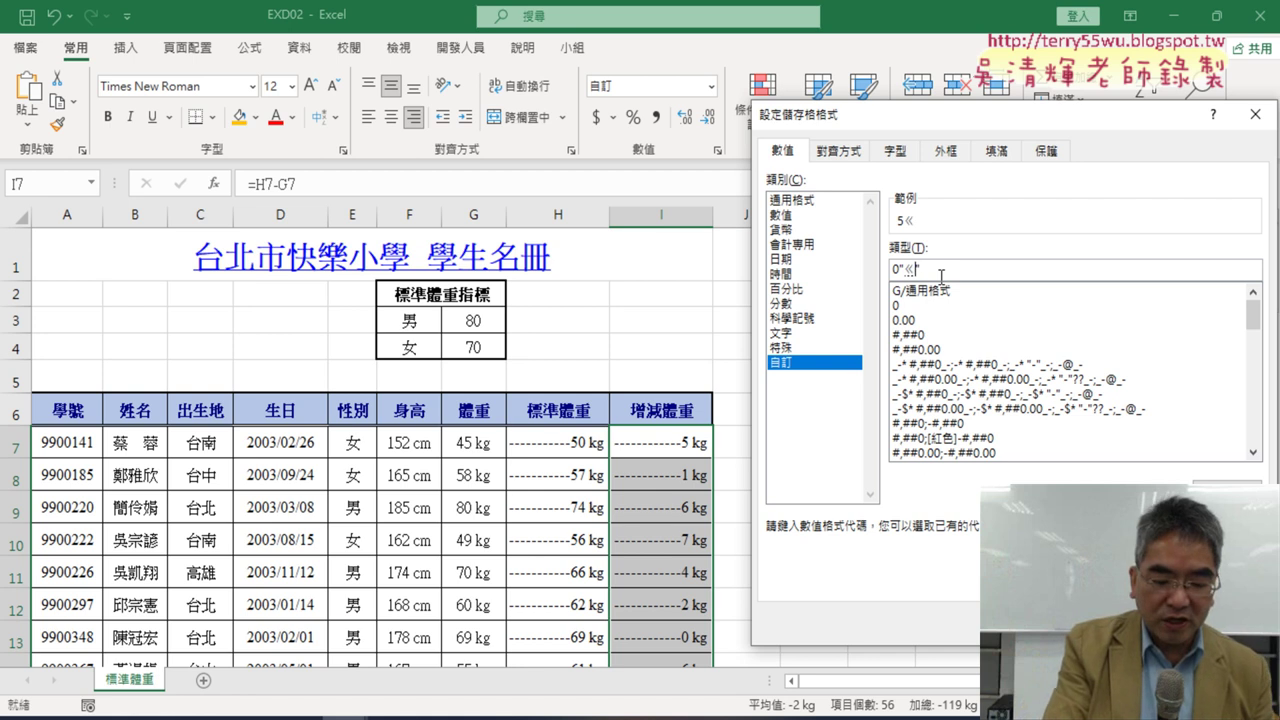
type("《×")
type("公斤")
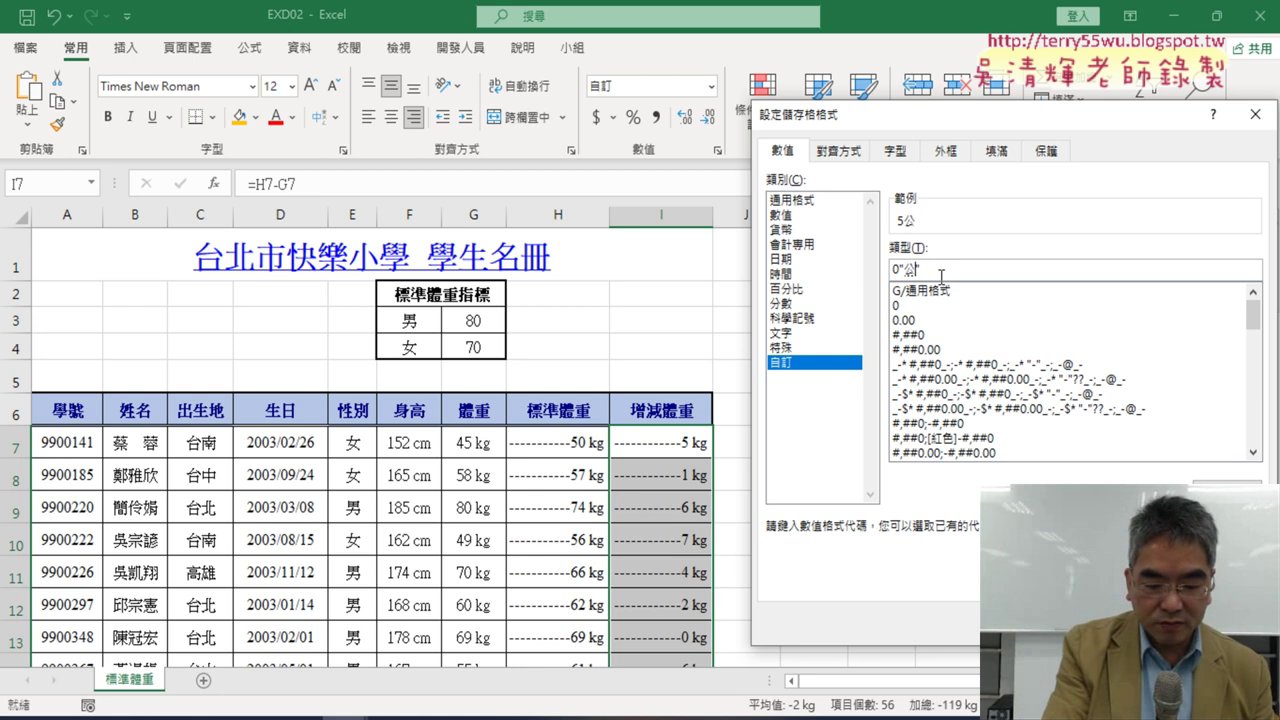
key("Return")
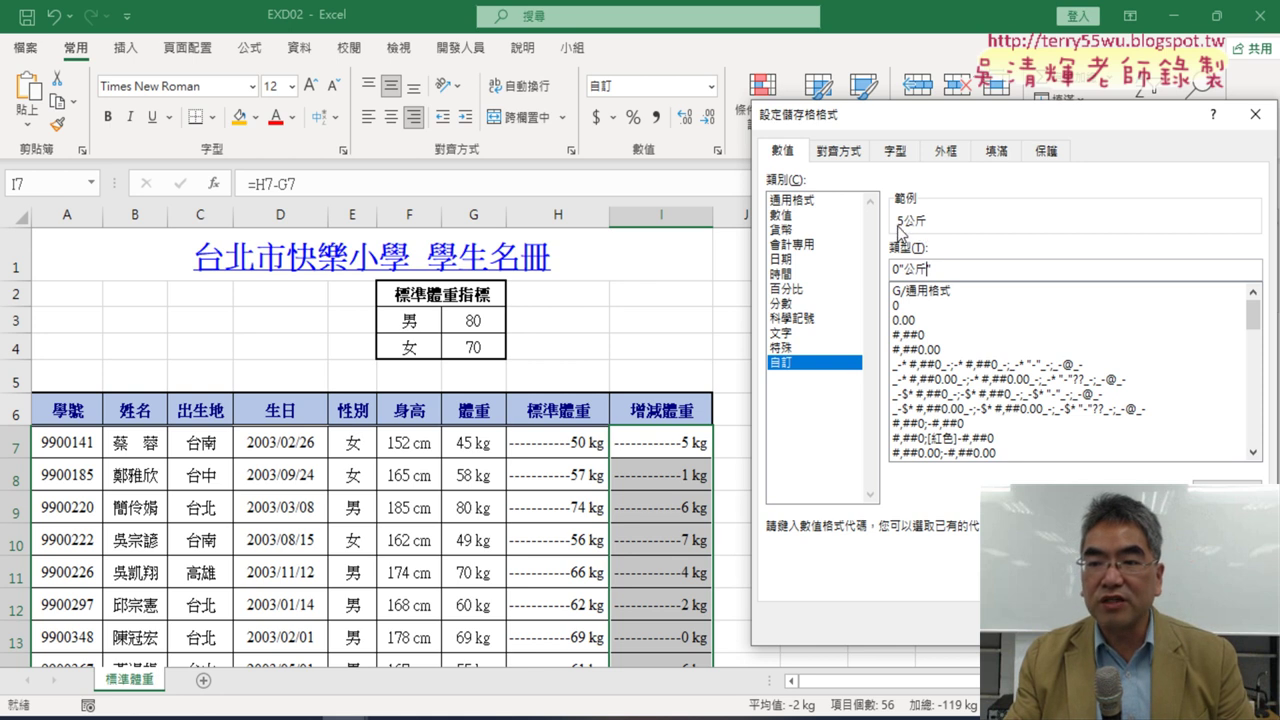
left_click_drag(924, 273, 880, 269)
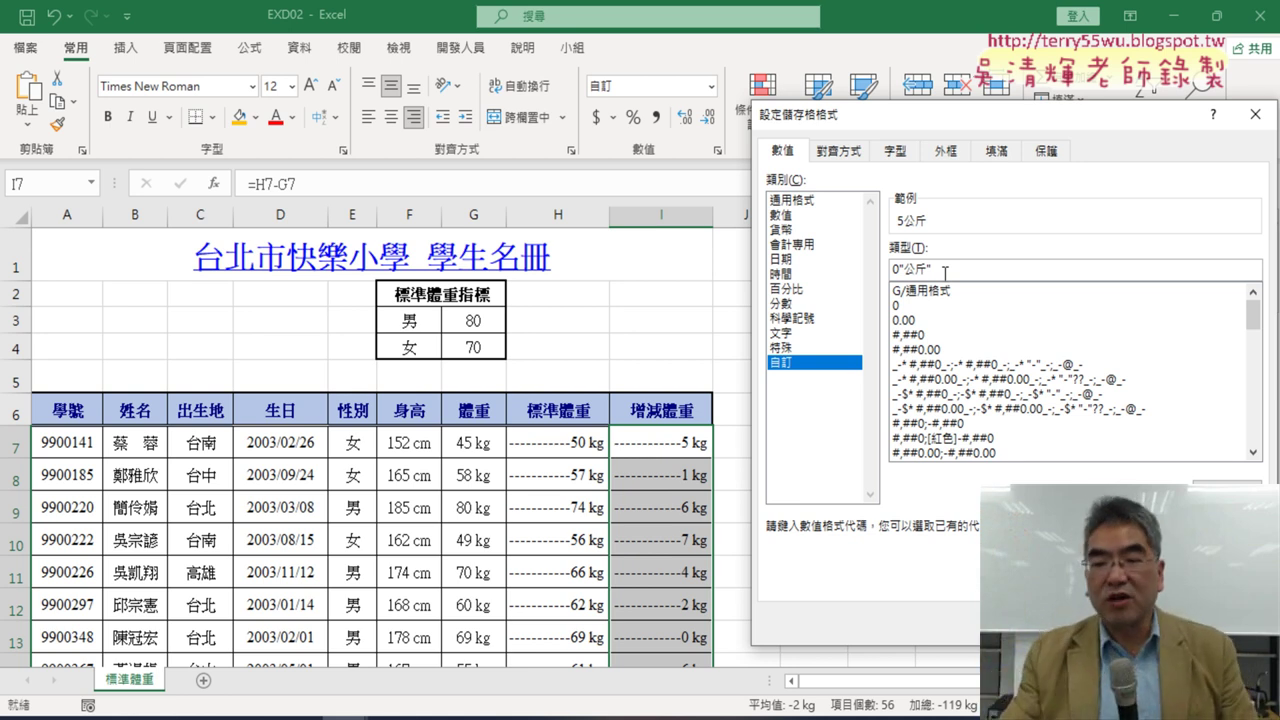
key("Return")
Step: Review the 公斤 values in column I and bring up the selected cells' context menu
scroll(863, 471, "down", 1)
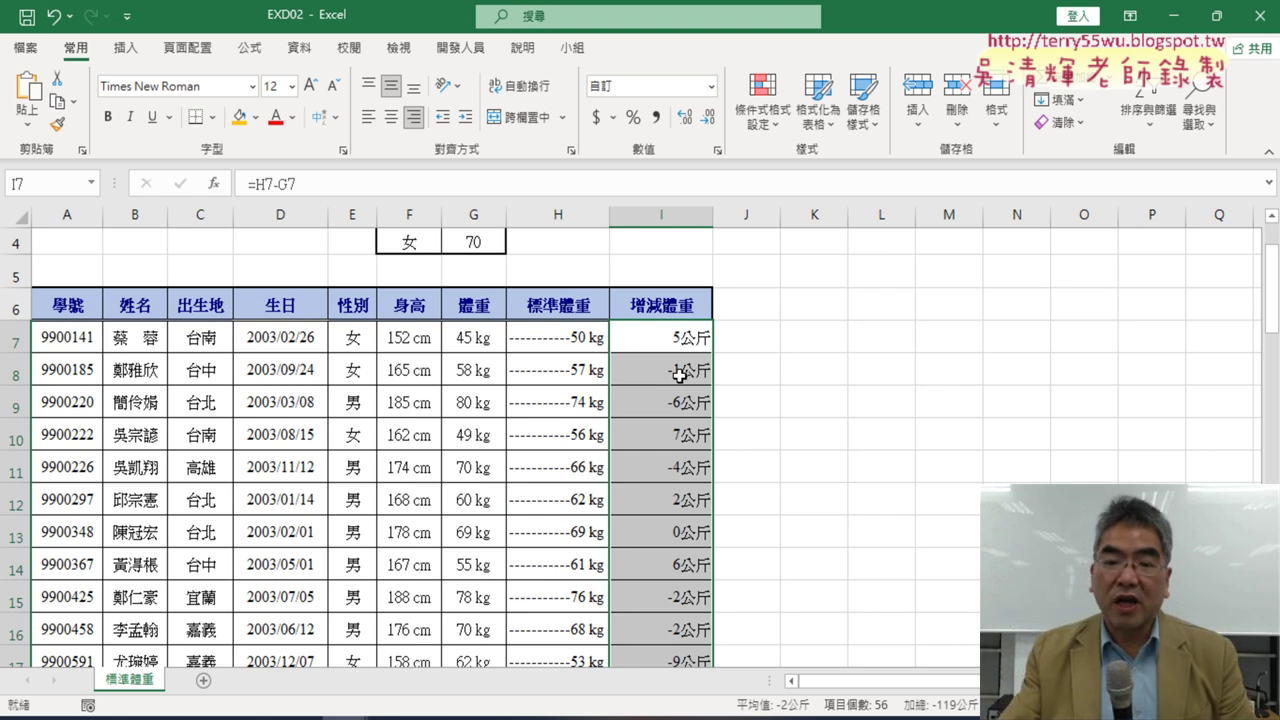
right_click(688, 347)
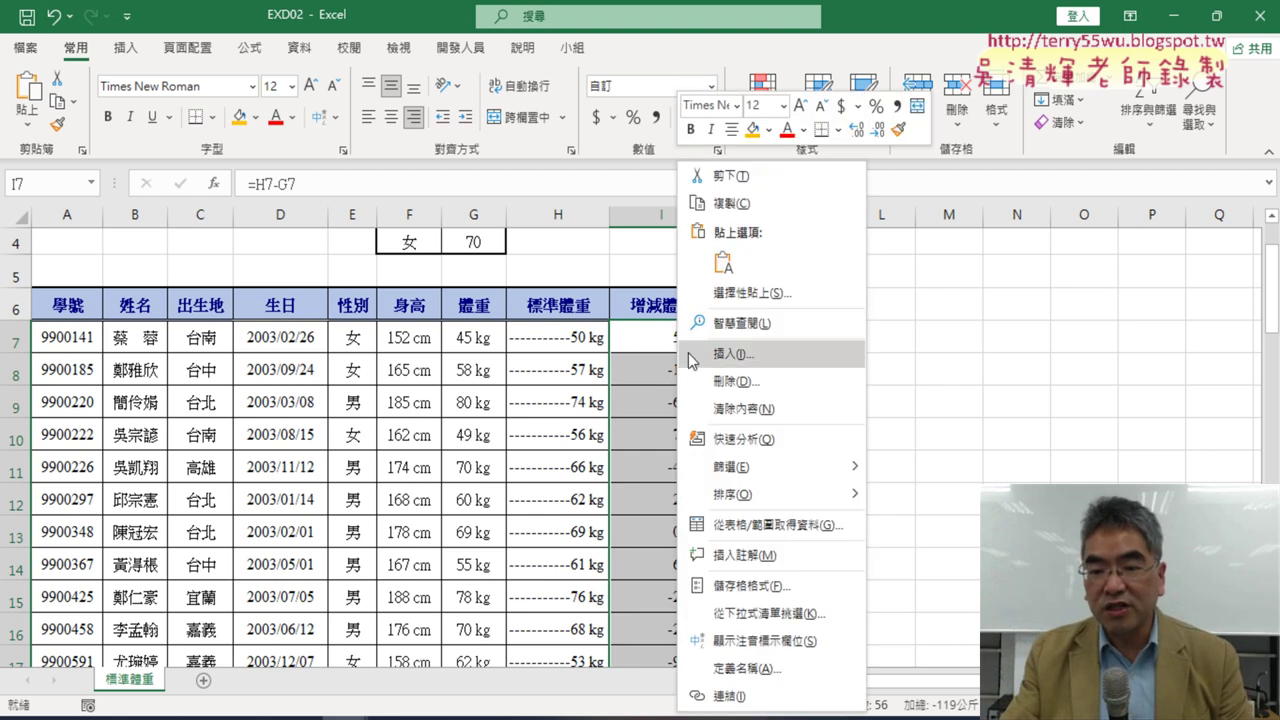
Step: Reopen Format Cells and duplicate the 0"公斤" section after the semicolon in the code
left_click(762, 594)
left_click_drag(730, 187, 957, 166)
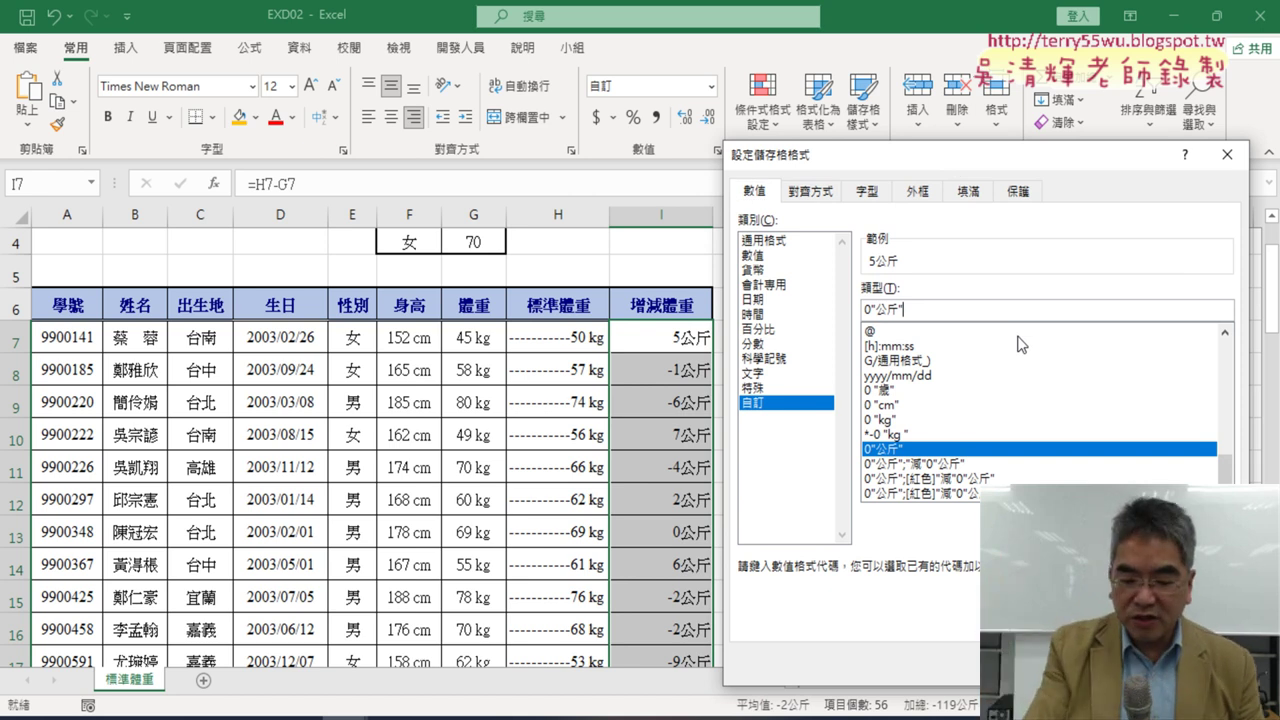
type("ㄗ")
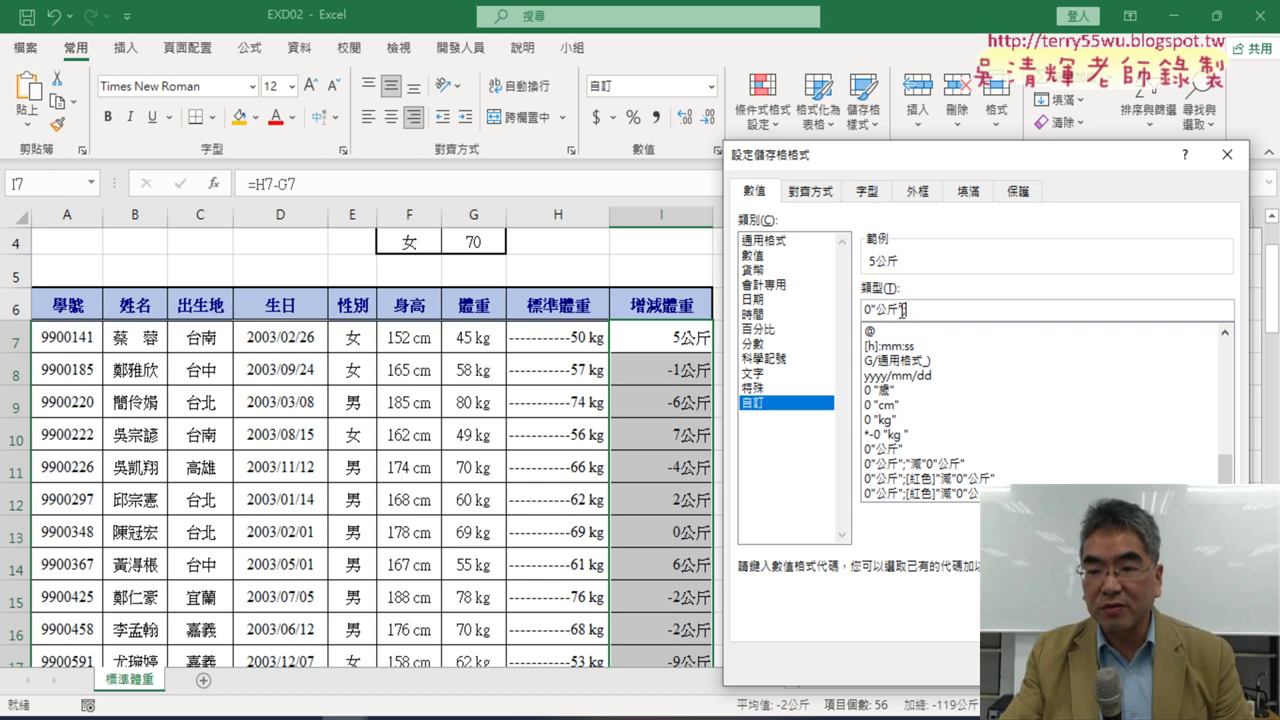
left_click_drag(900, 311, 863, 318)
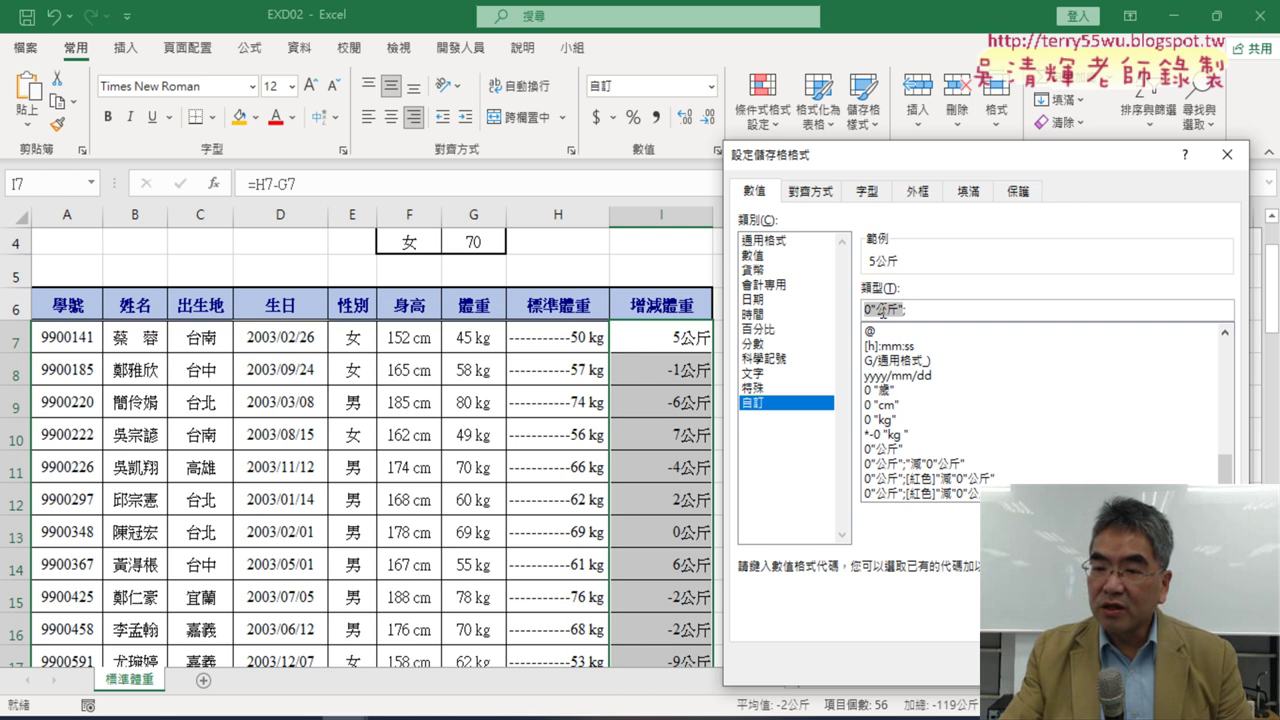
right_click(892, 308)
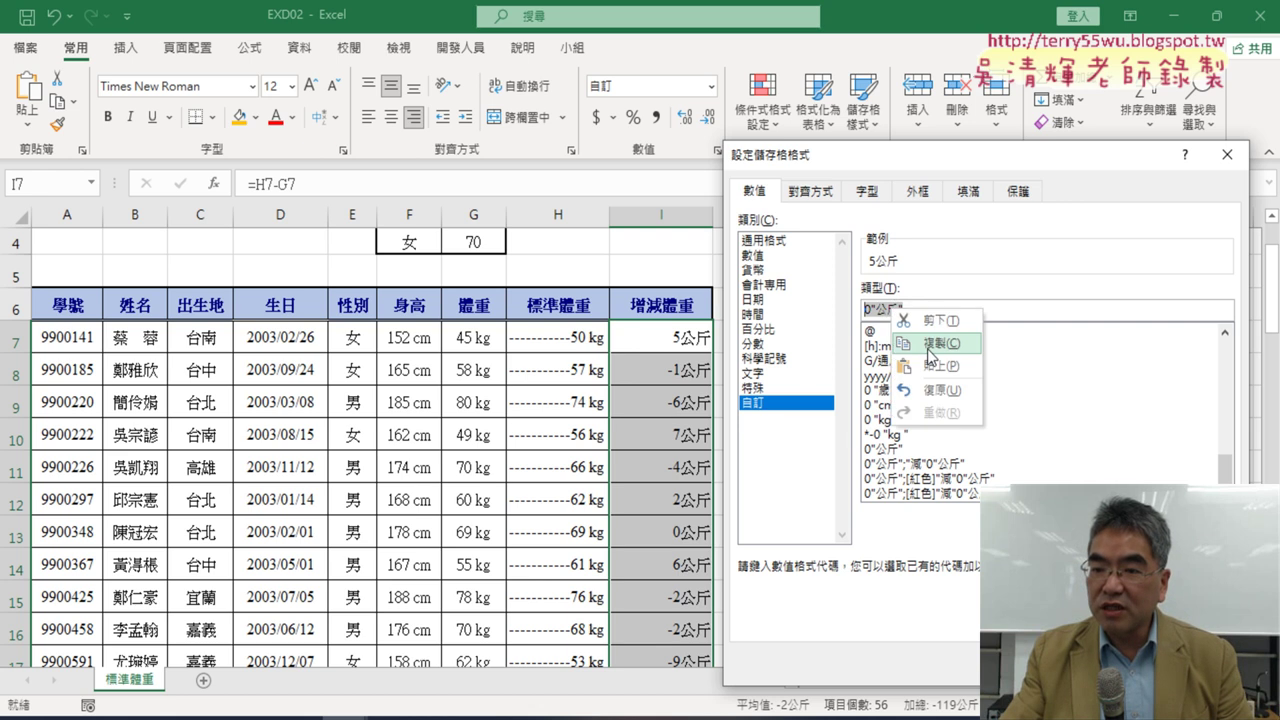
left_click(930, 346)
left_click(941, 311)
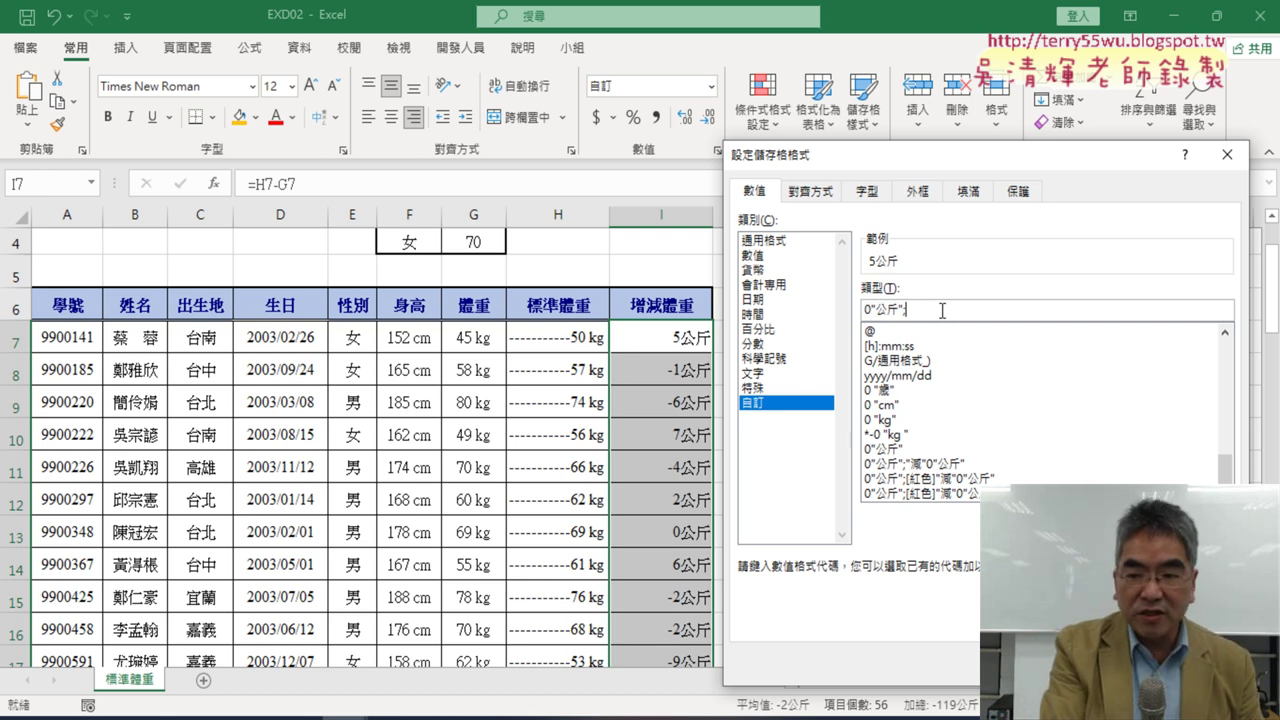
key("ctrl+v")
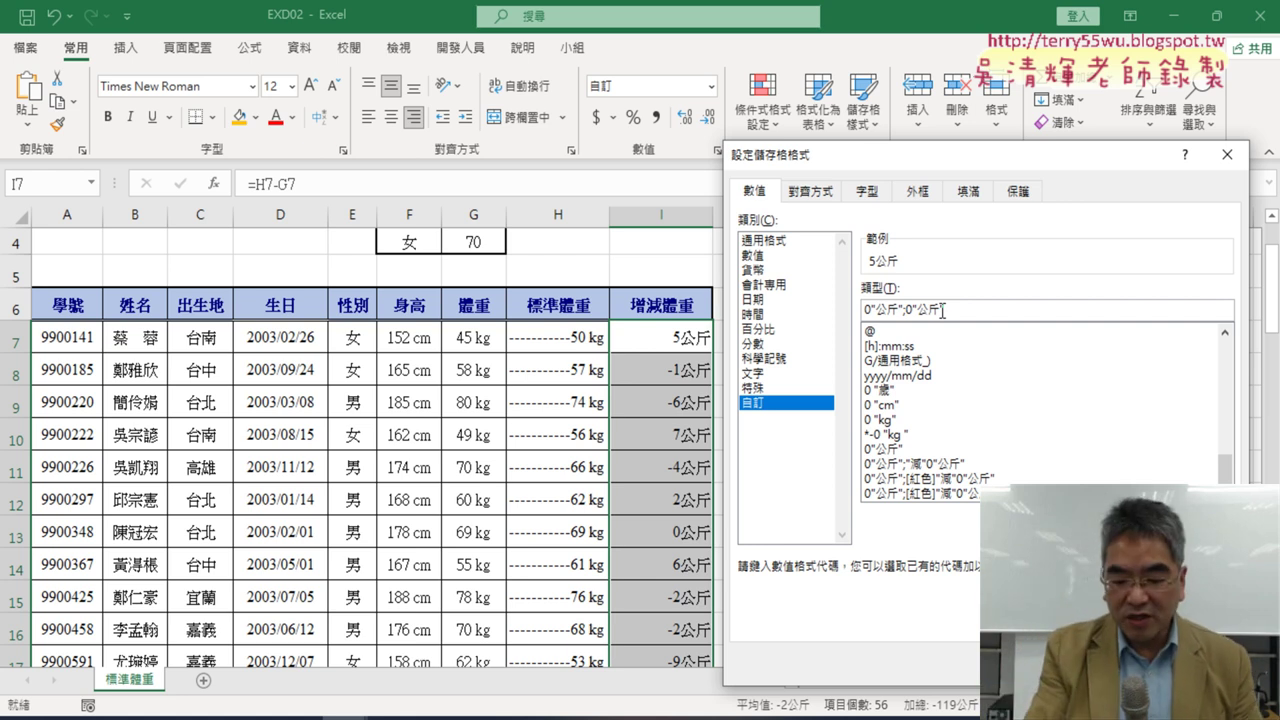
Step: Add "減" to the negative section, making the code 0"公斤";"減"0"公斤", and apply it
type("\"")
key("Left")
key("Left")
key("Left")
type("\"\"")
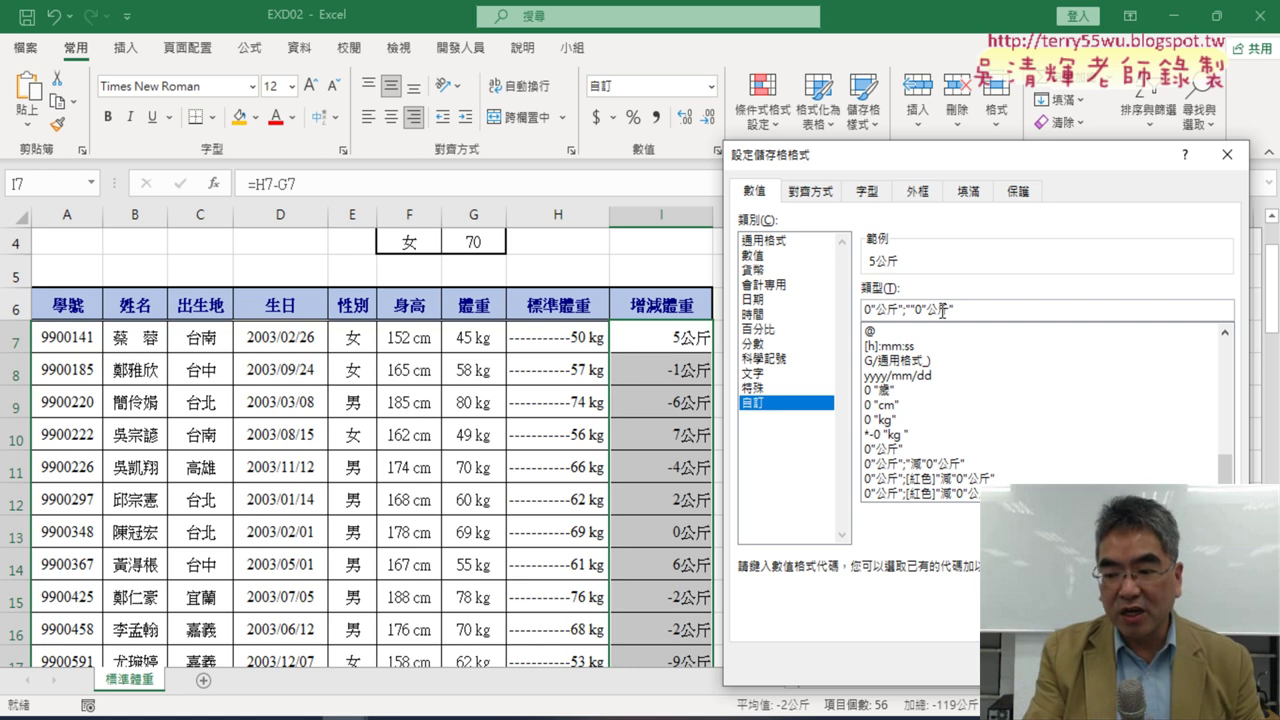
type("ㄐㄧㄢ")
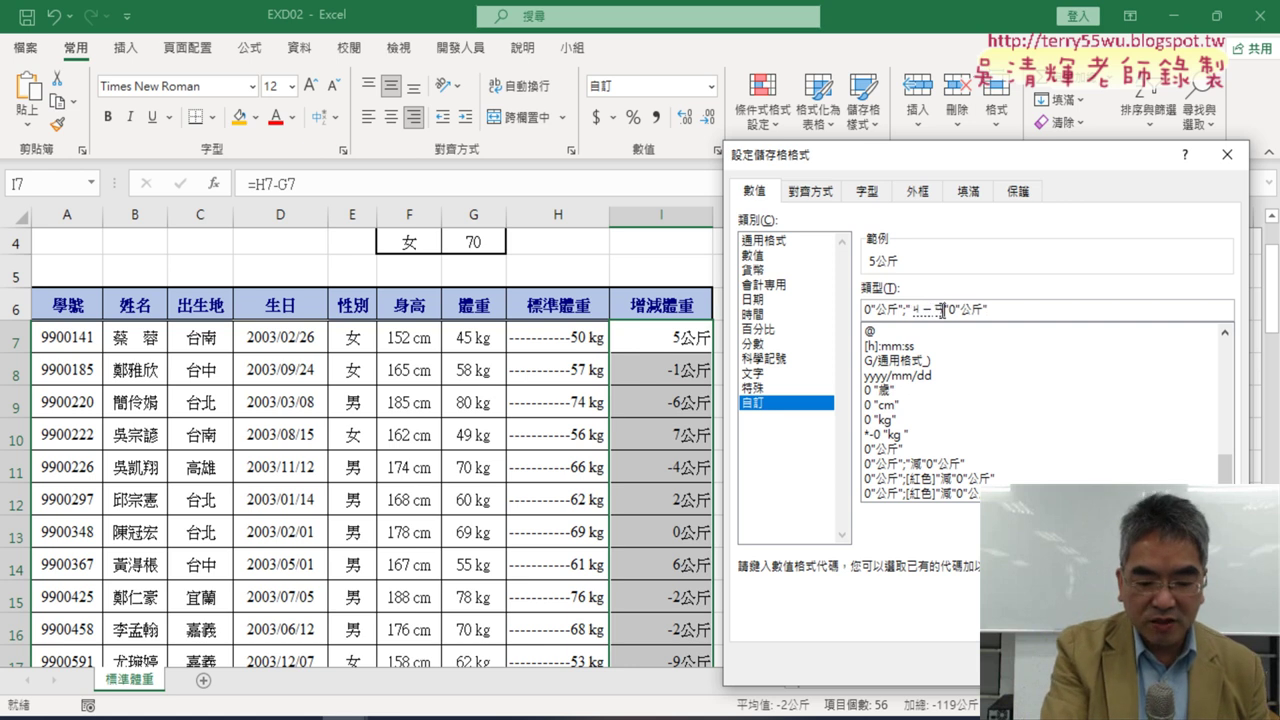
type("減")
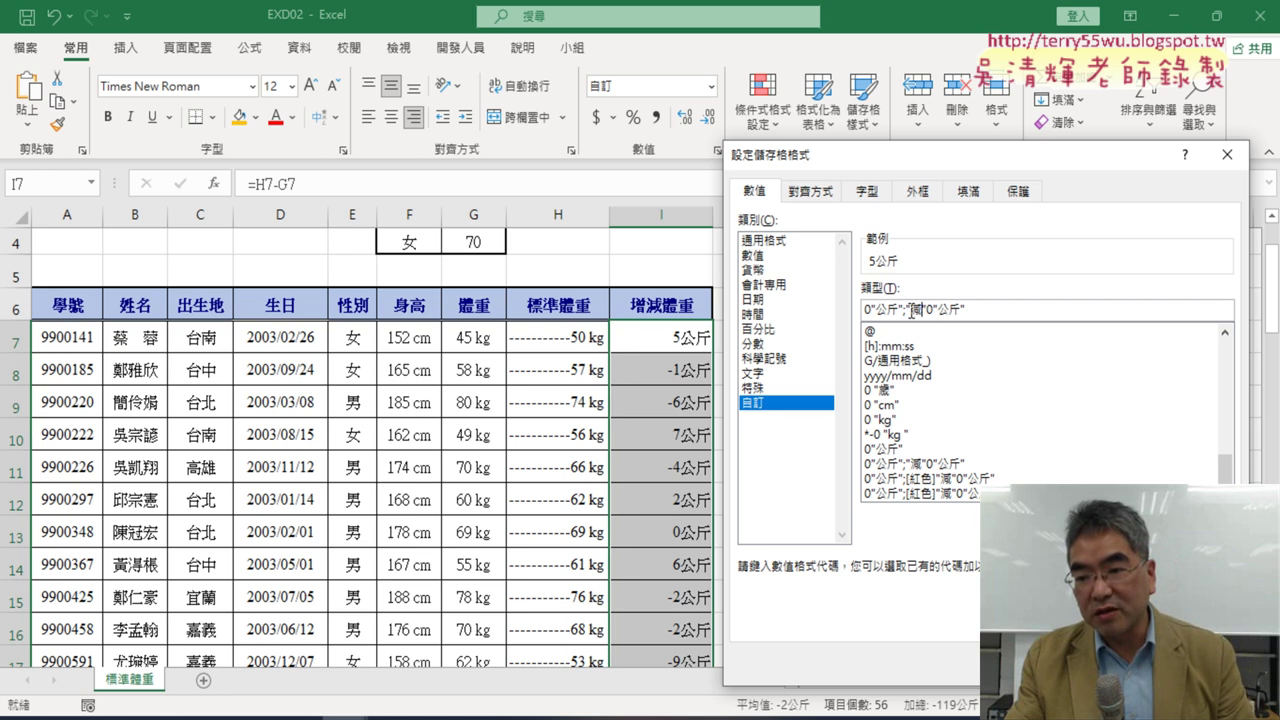
mouse_move(910, 311)
left_mouse_down()
mouse_move(975, 311)
mouse_move(850, 310)
mouse_move(988, 310)
left_mouse_up()
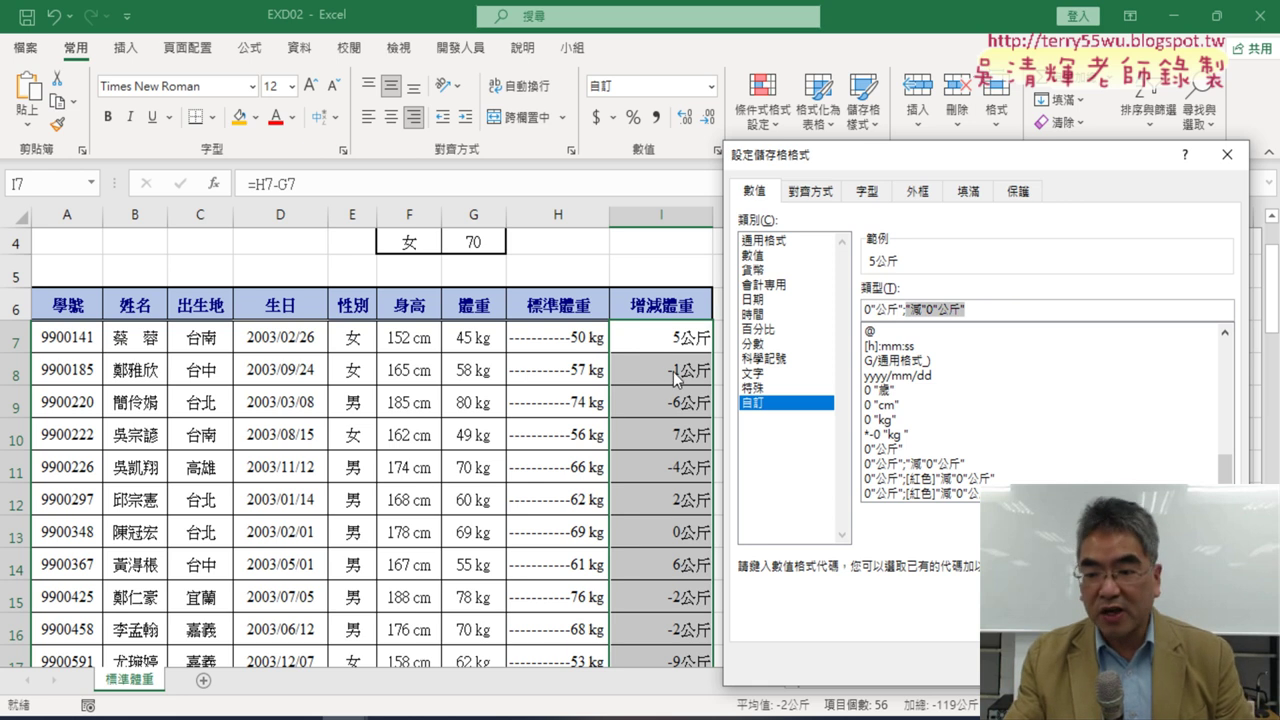
key("Return")
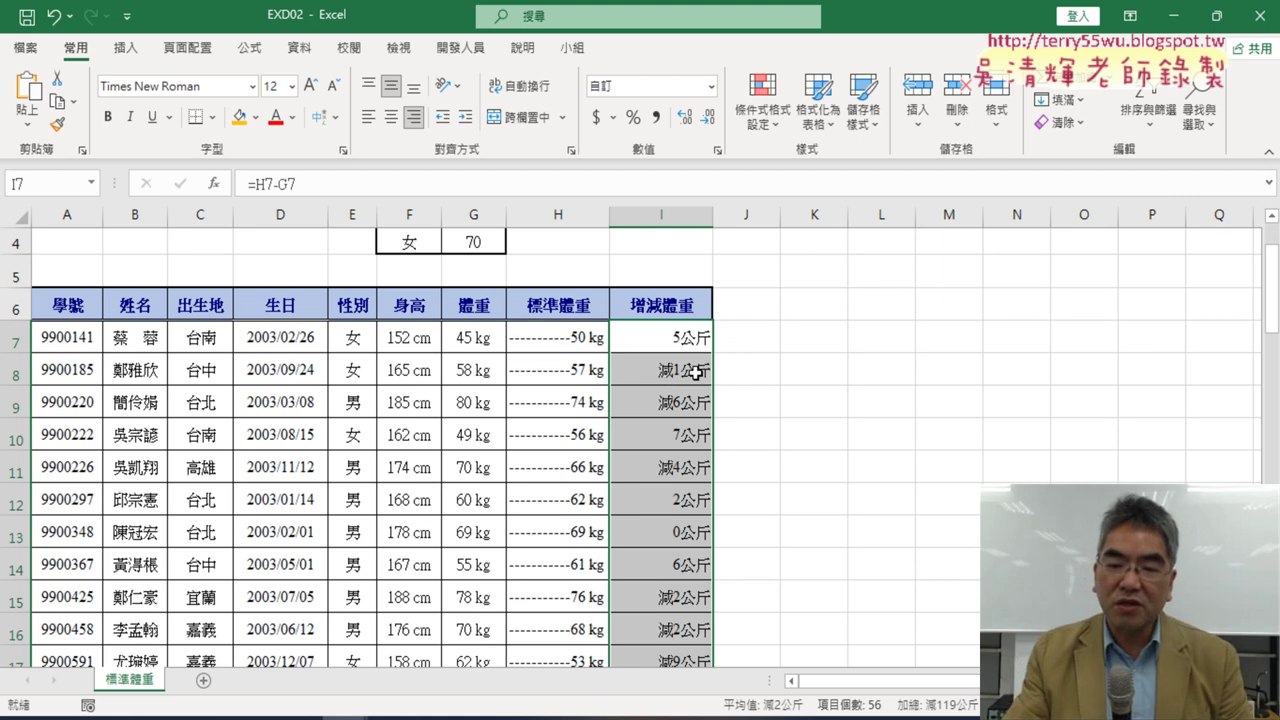
Step: Insert [紅色] before "減" in the custom code so negative weight changes show red
right_click(697, 375)
left_click(760, 588)
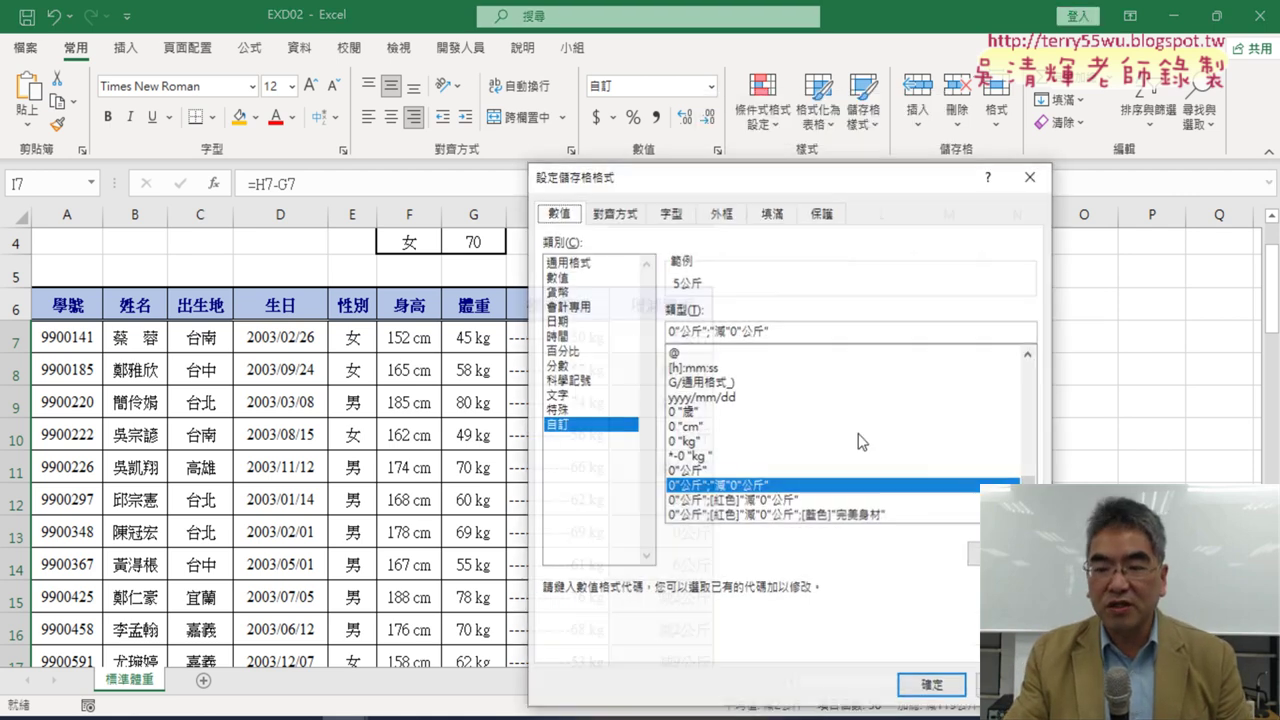
left_click_drag(830, 185, 1040, 118)
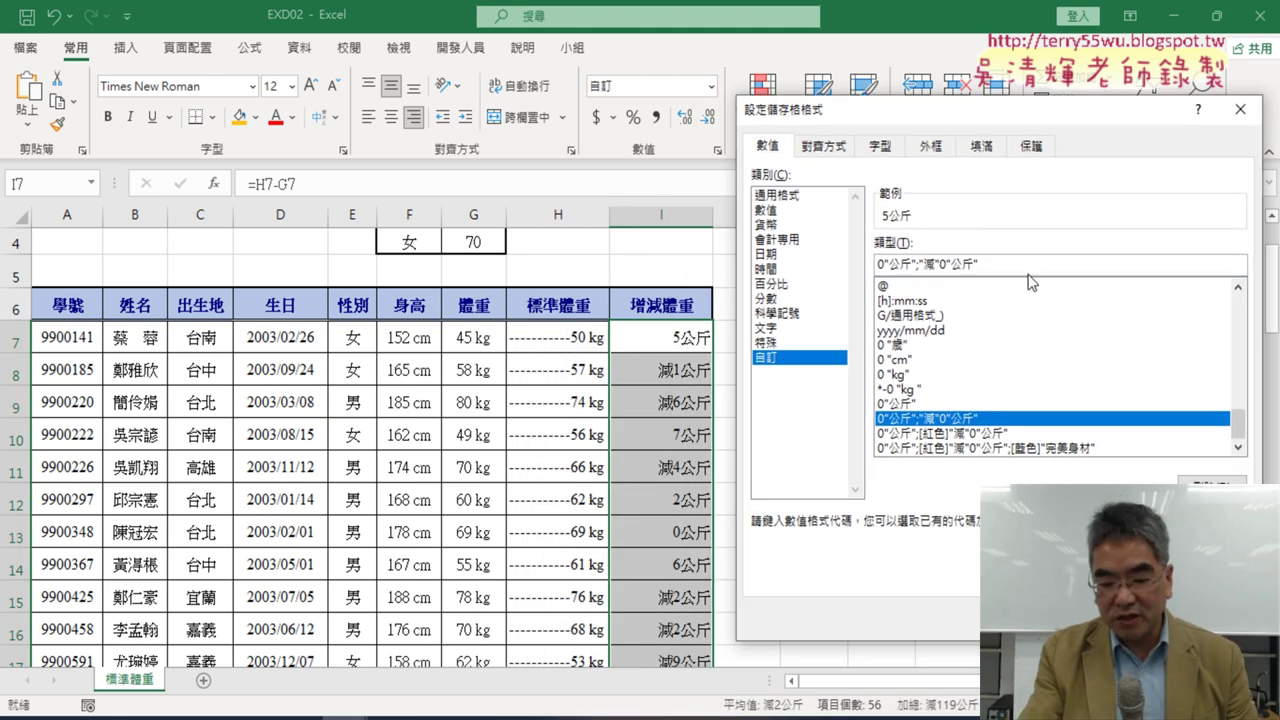
type("[]")
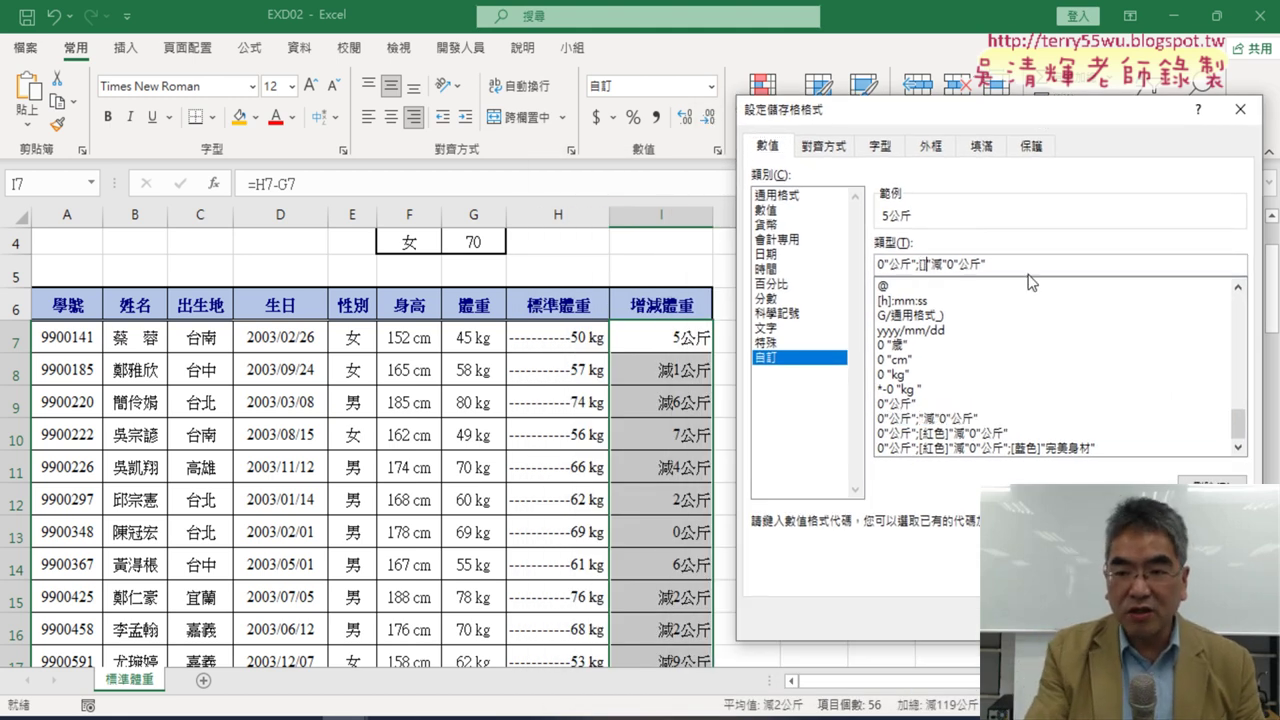
key("Left")
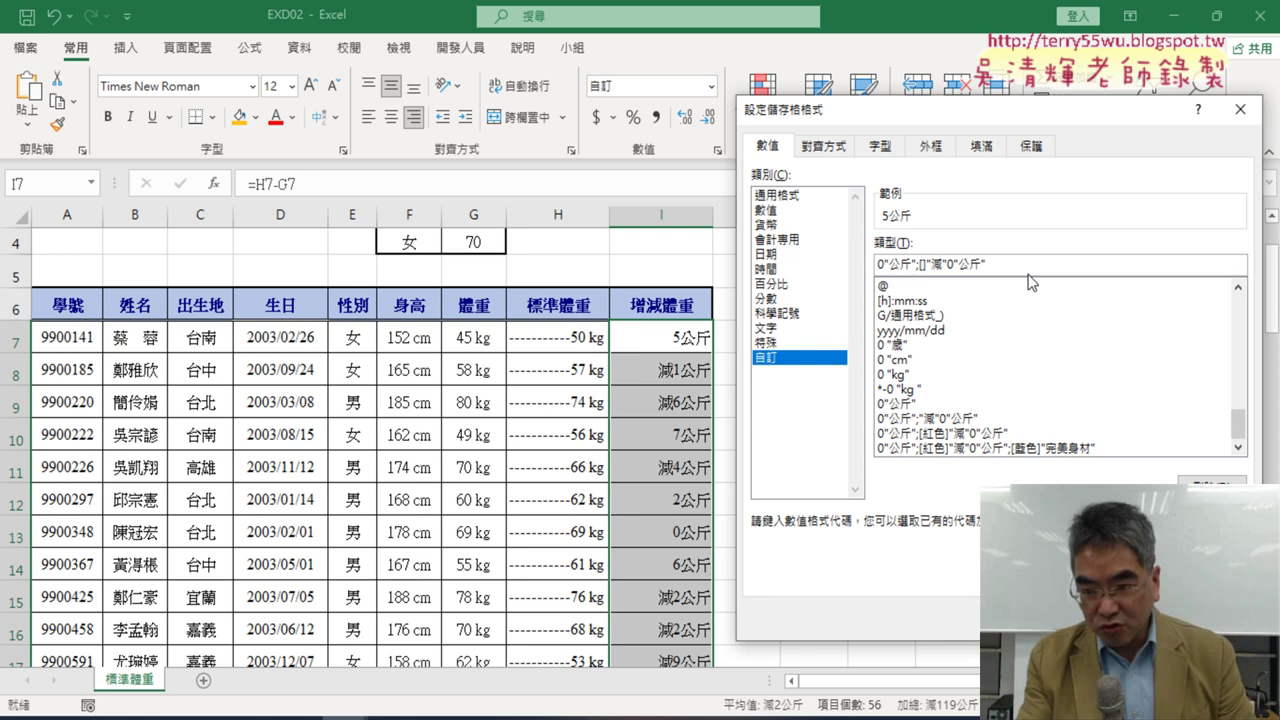
type("ㄏ")
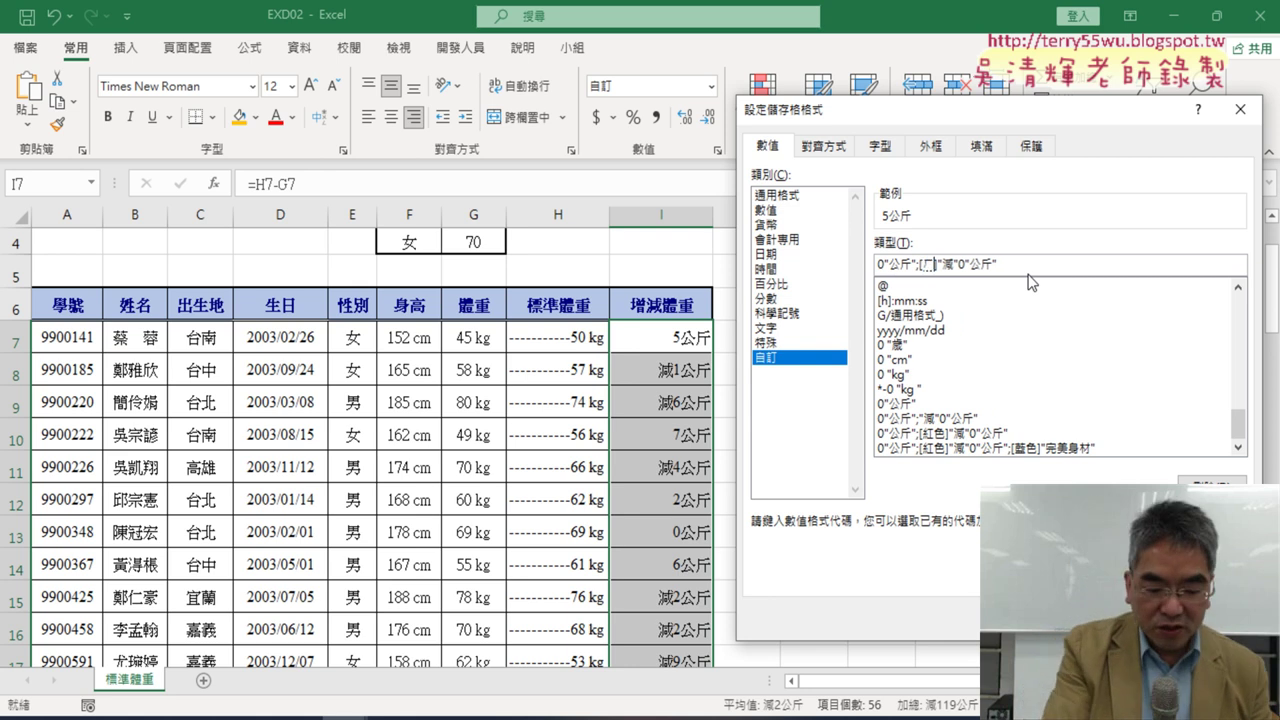
type("ㄨㄥˊ")
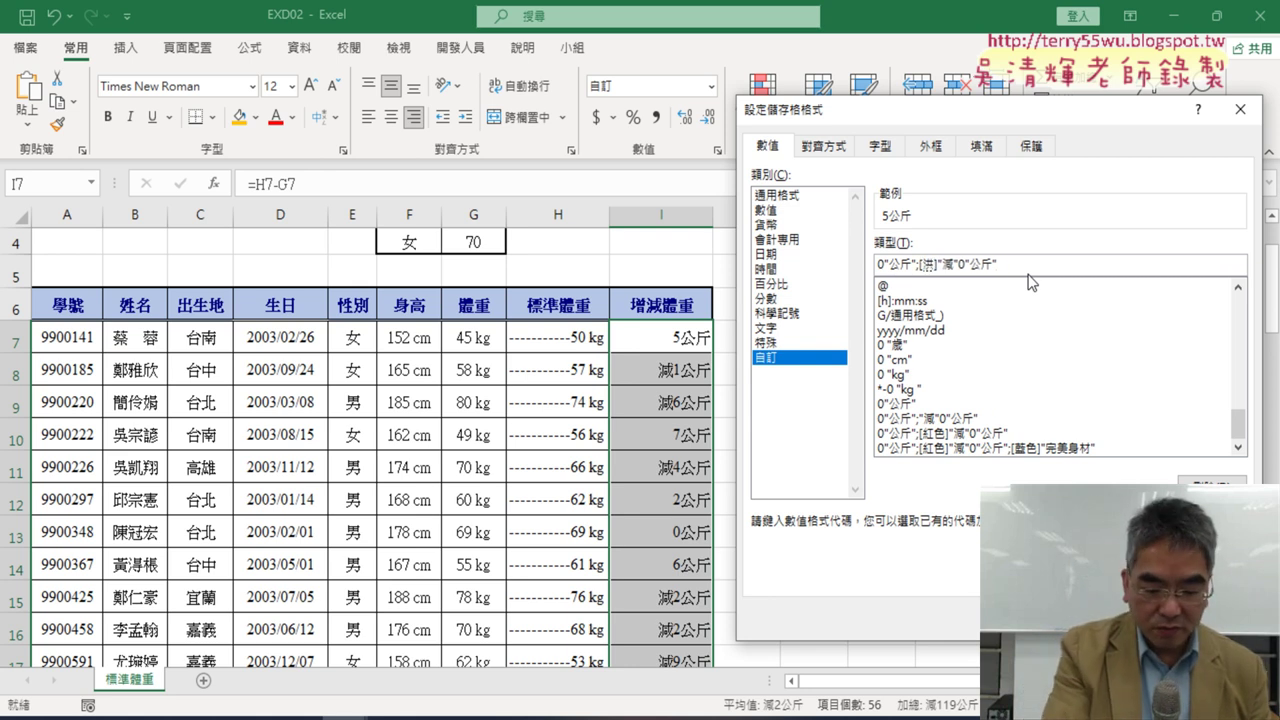
type("ㄙㄜˋ")
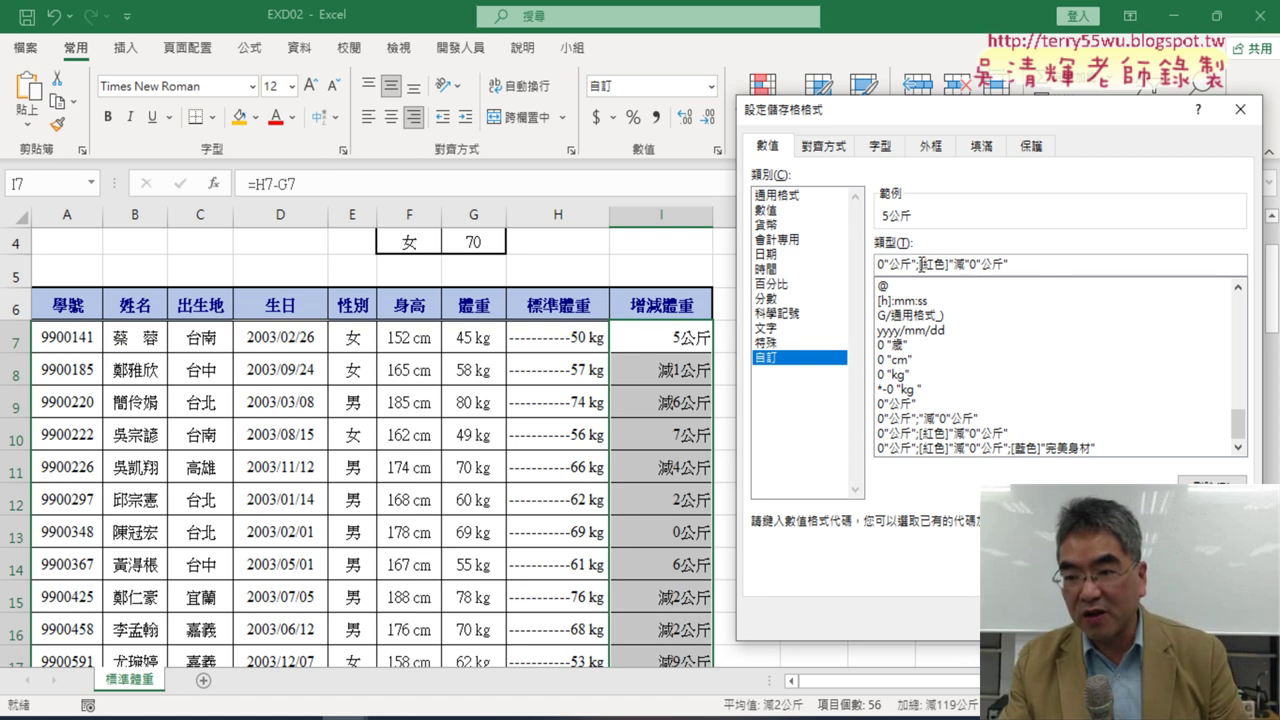
left_click(1028, 267)
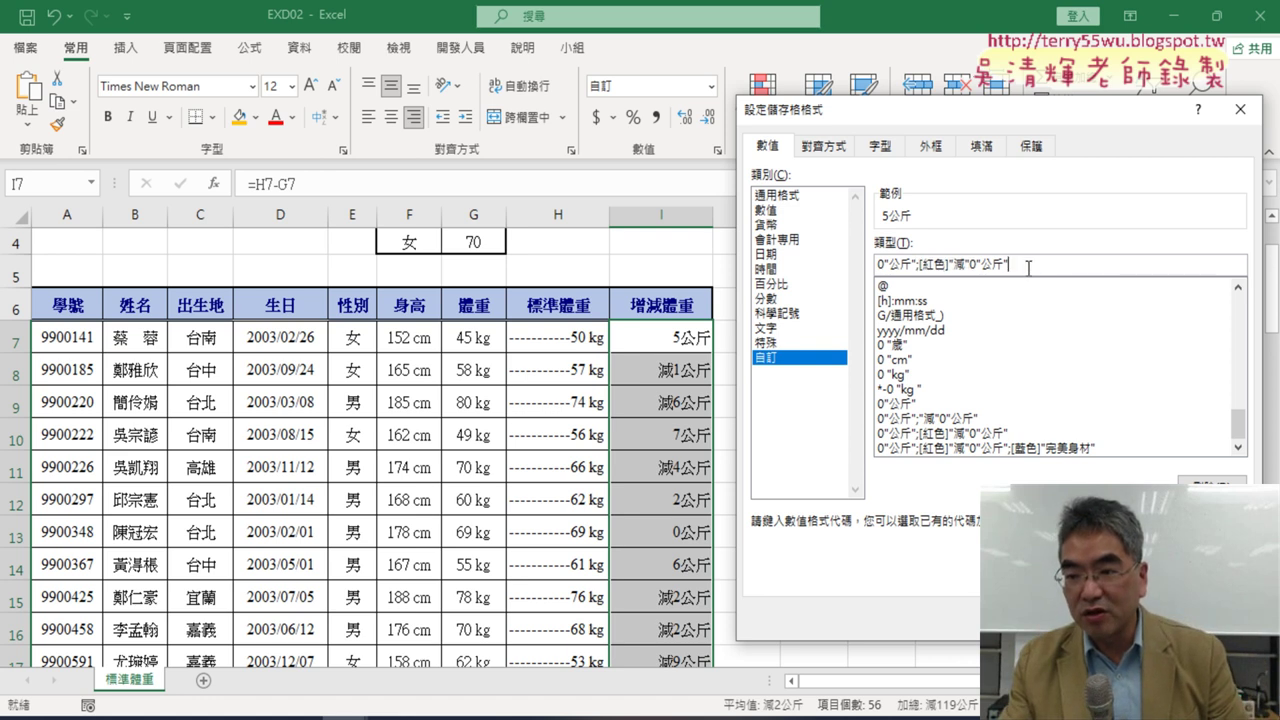
left_click_drag(919, 264, 1028, 268)
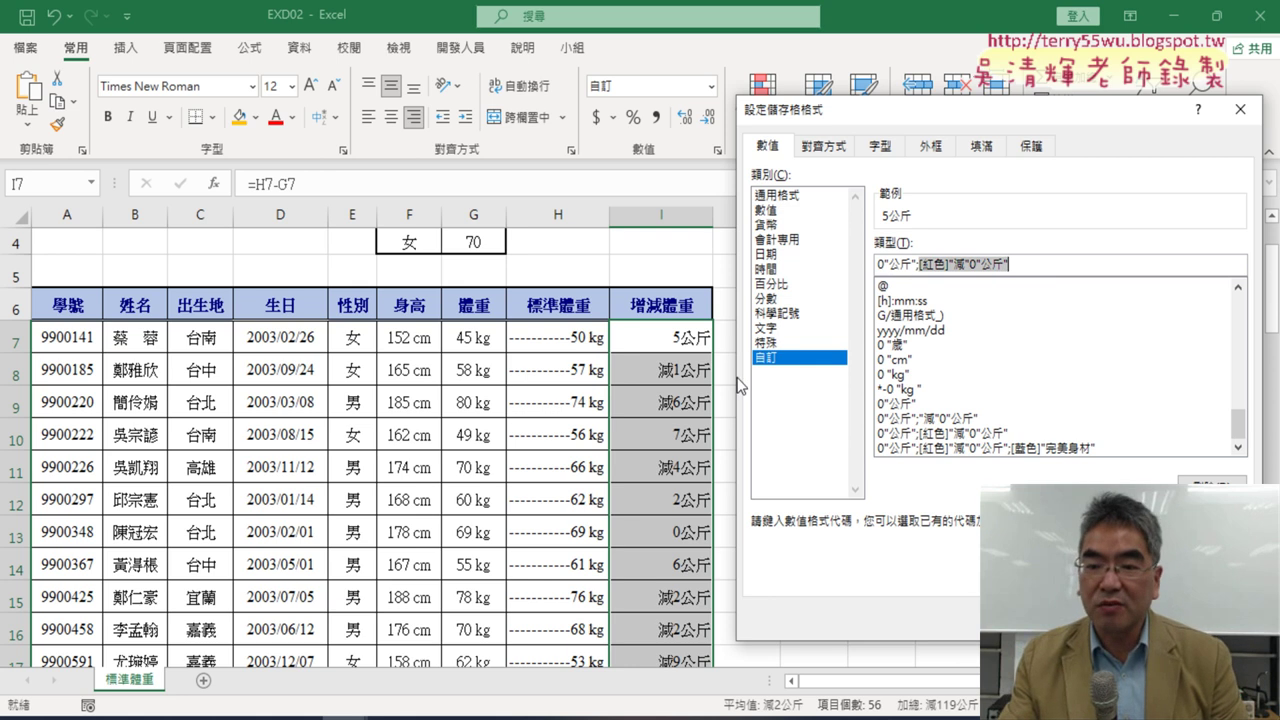
key("Return")
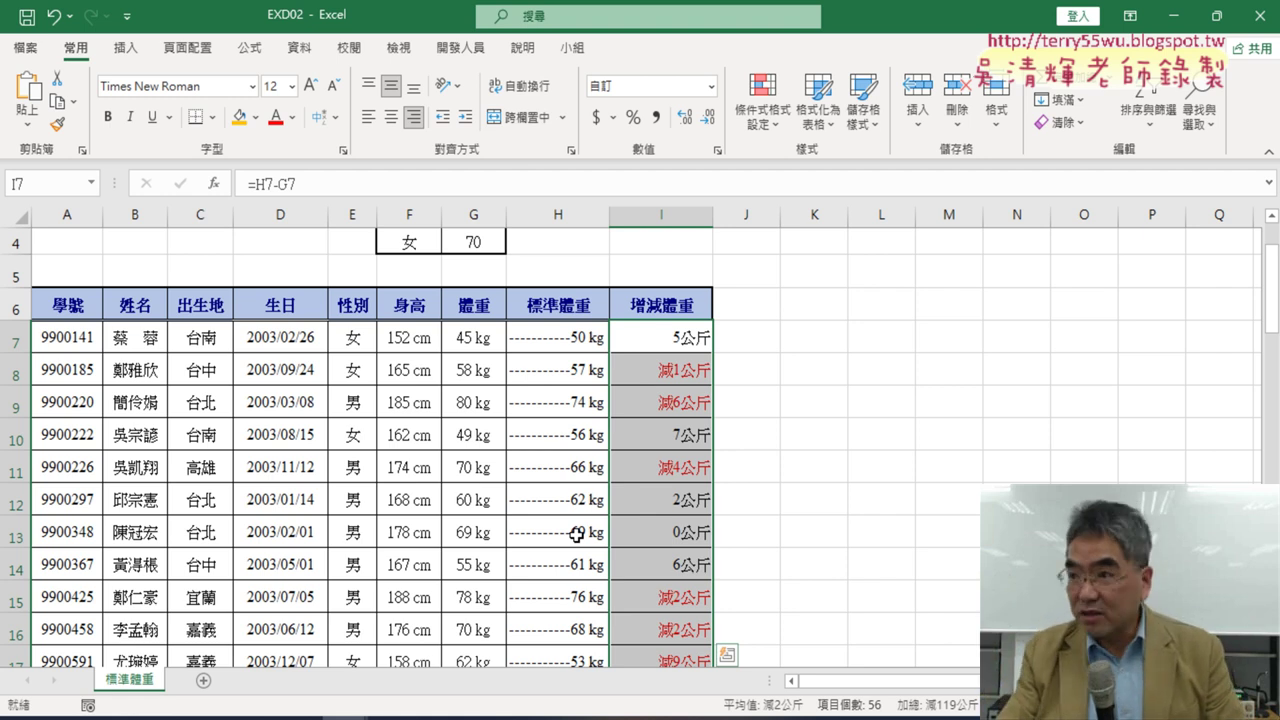
right_click(672, 356)
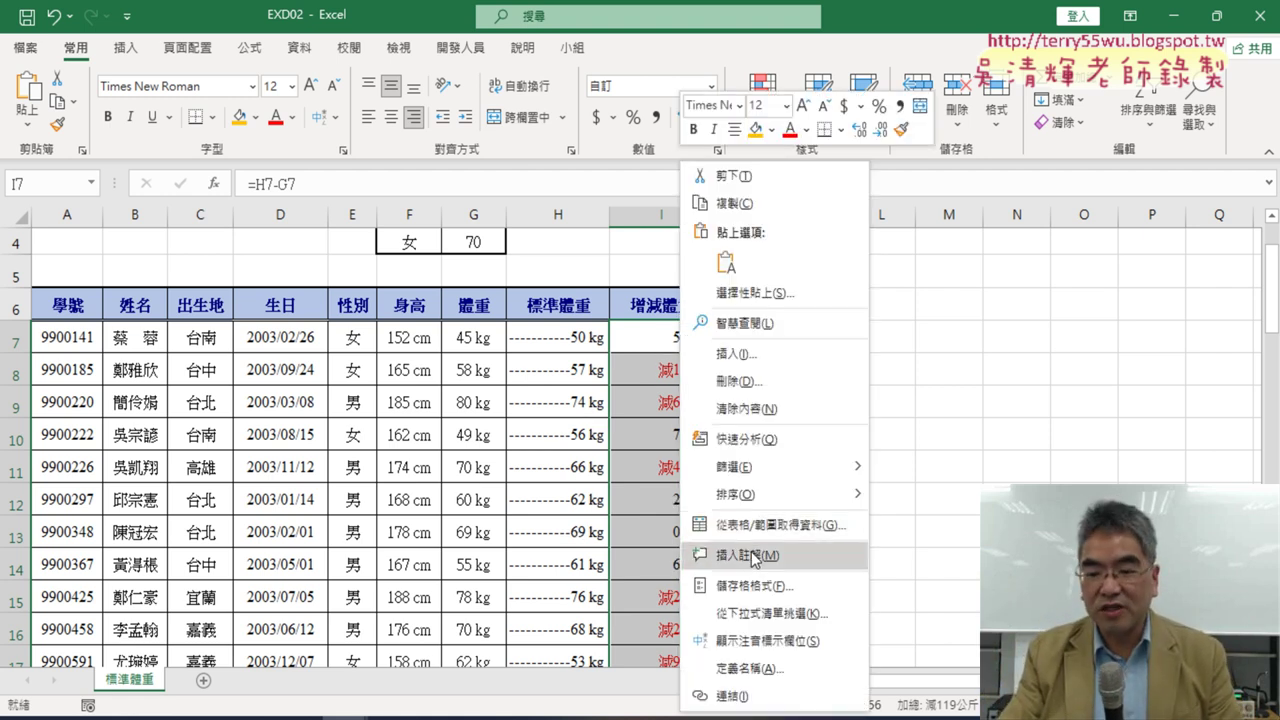
Step: Reopen Format Cells and start a third code section with a copied [紅色] colour tag
left_click(763, 588)
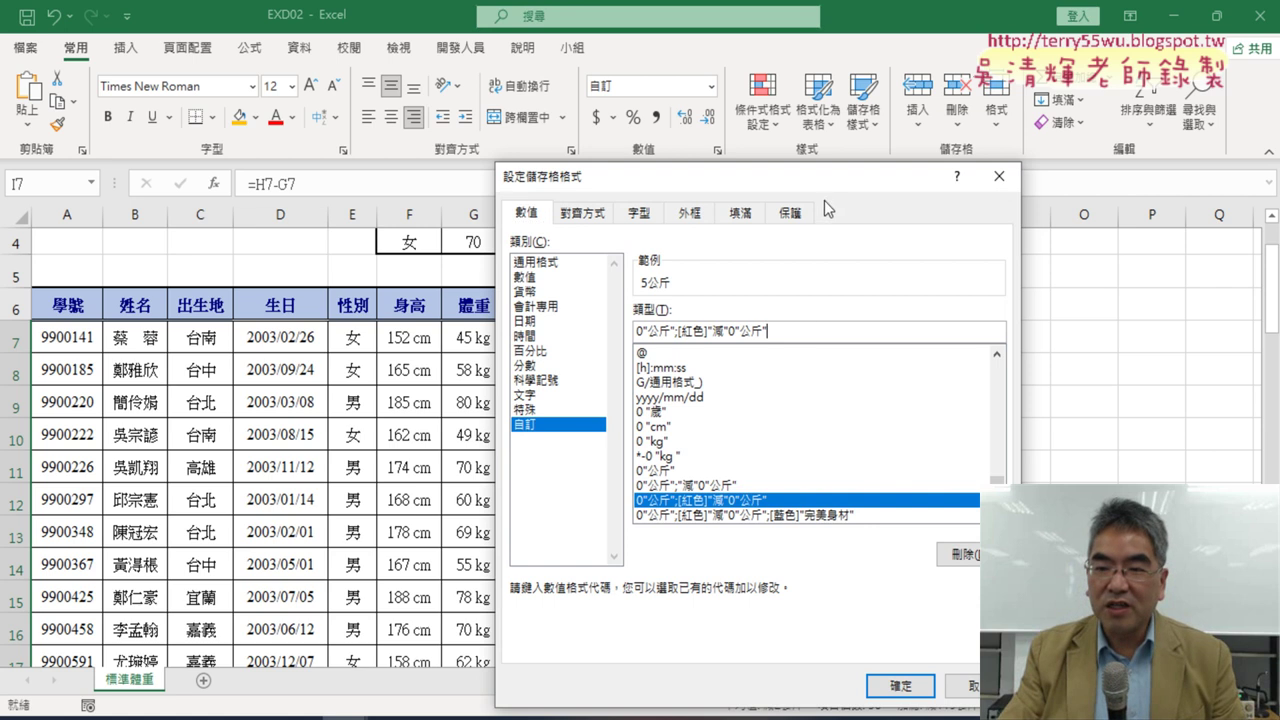
left_click_drag(832, 195, 1080, 150)
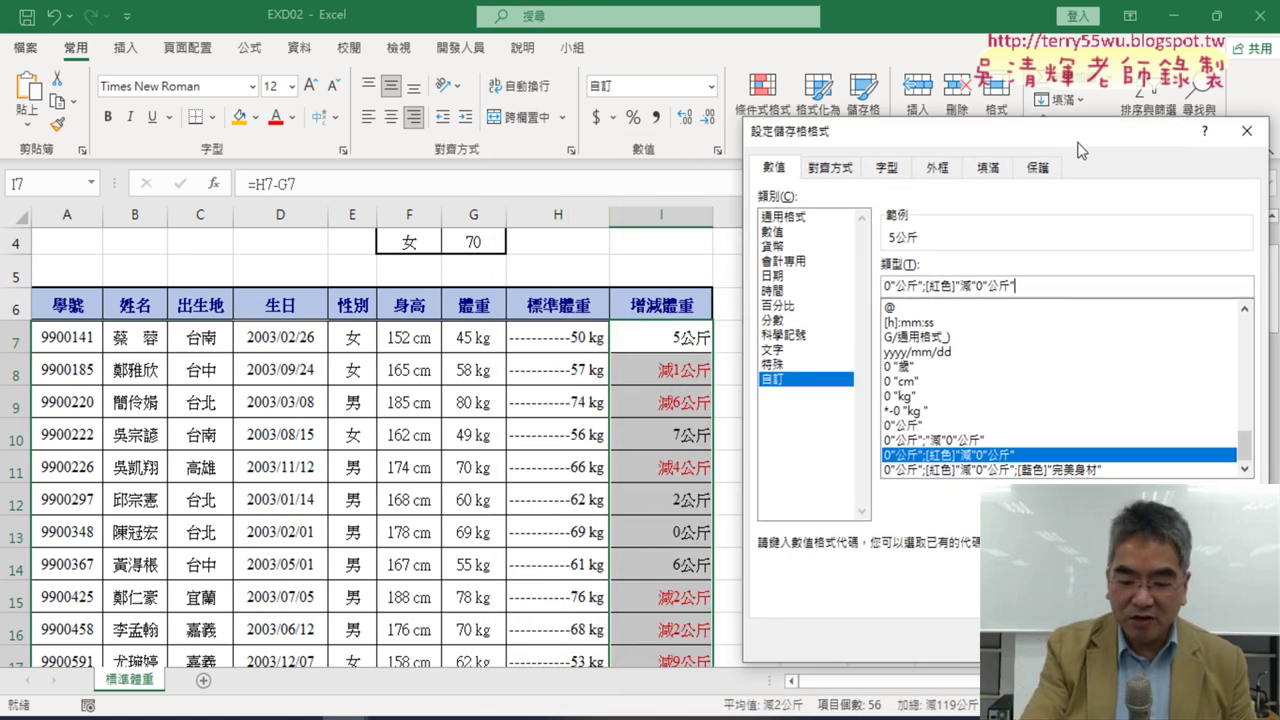
type(";")
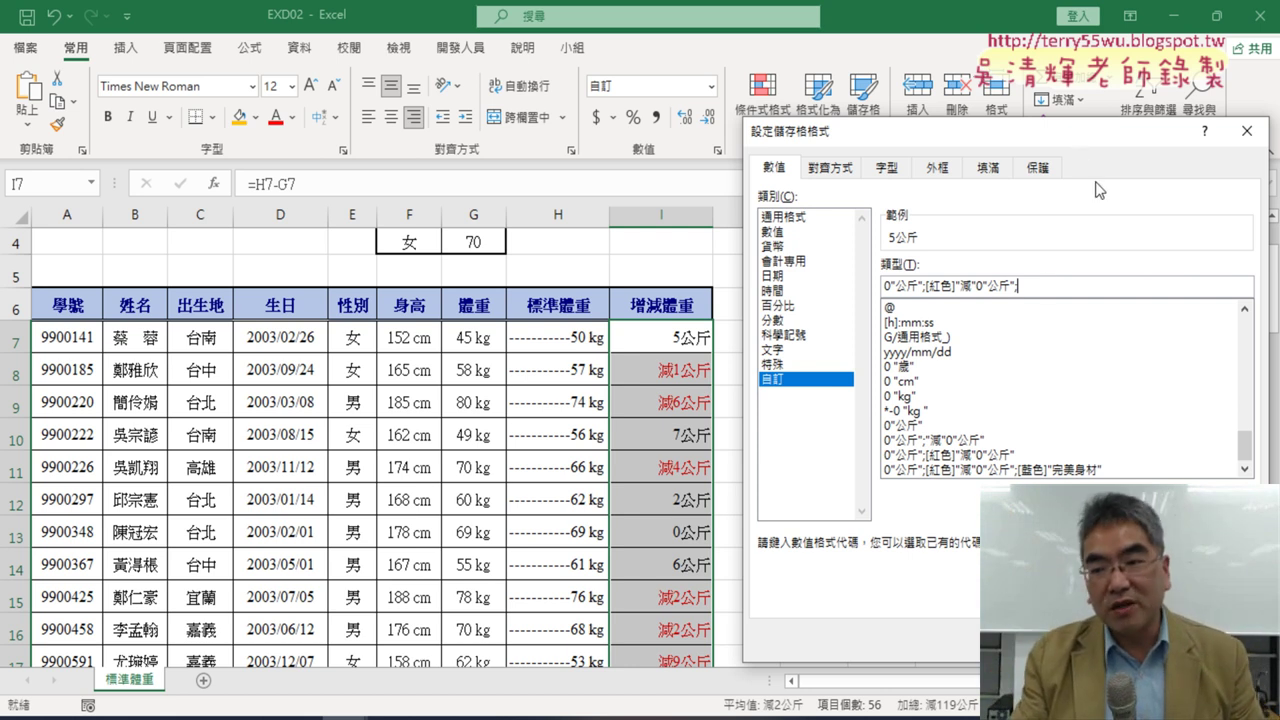
double_click(938, 287)
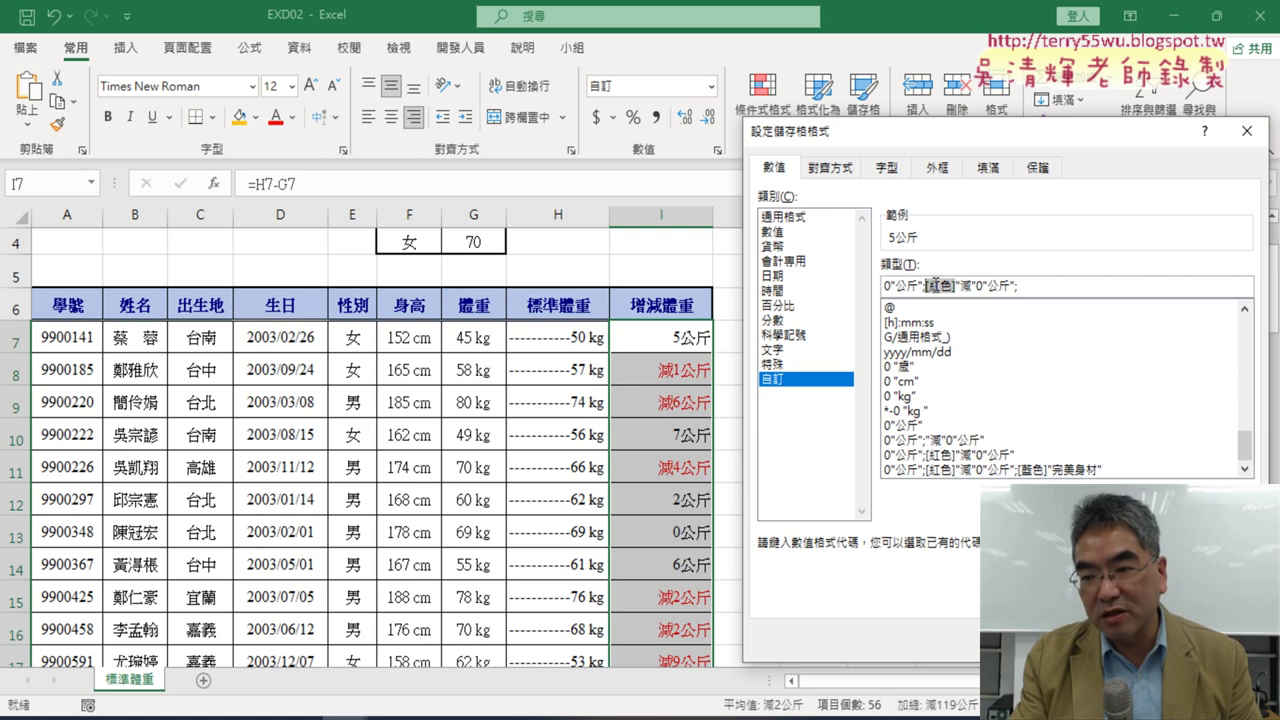
right_click(935, 286)
left_click(993, 328)
left_click(1050, 288)
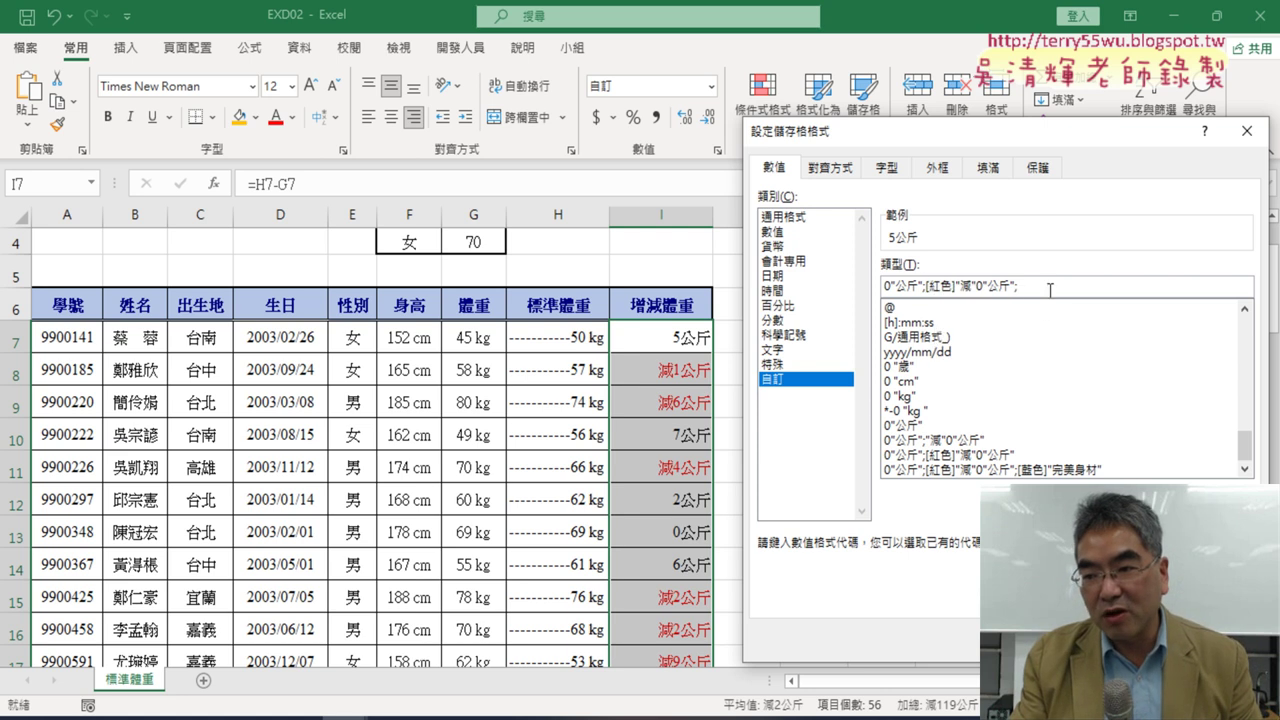
key("ctrl+v")
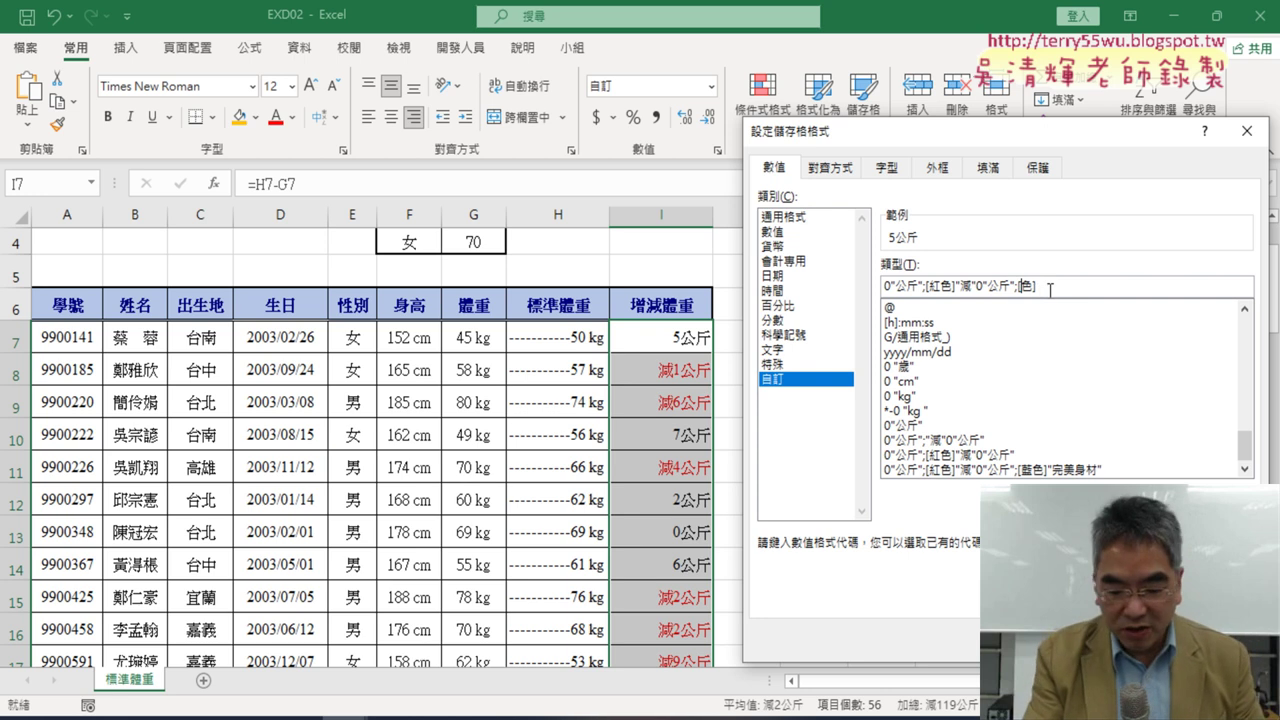
Step: Make the zero section [藍色]"完美身材", checking it against the PDF requirements
type("藍")
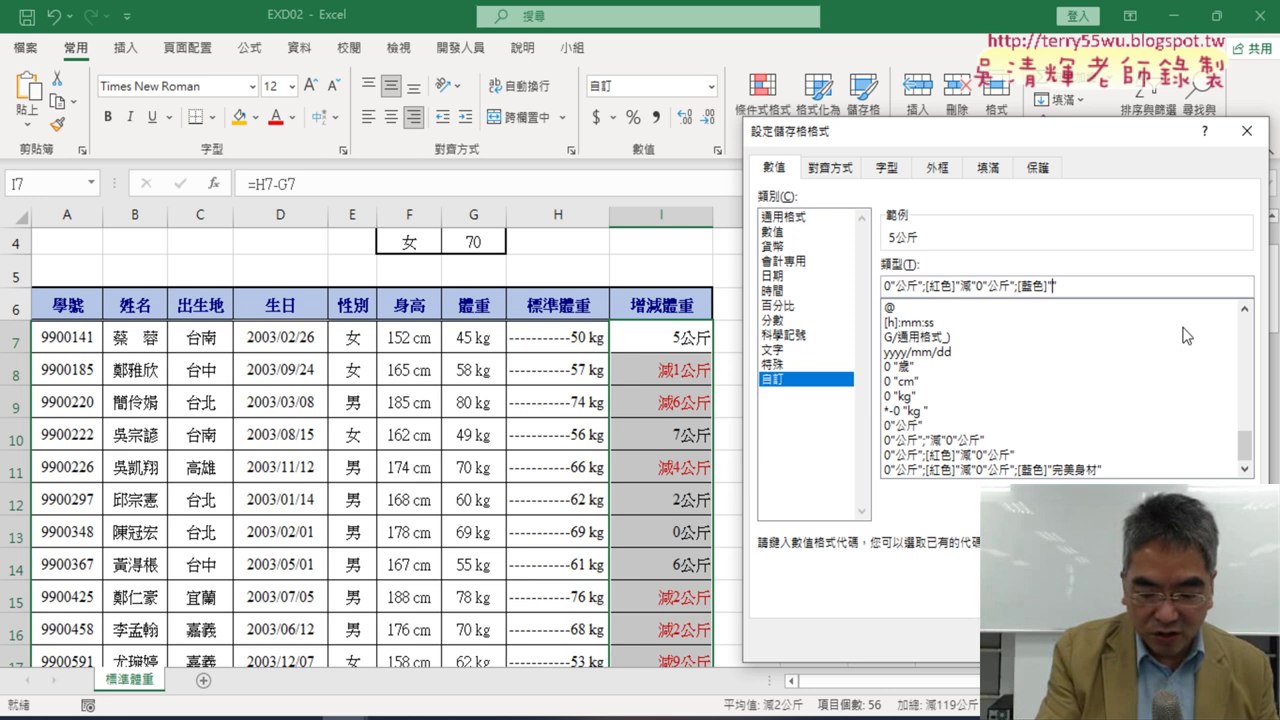
type("完")
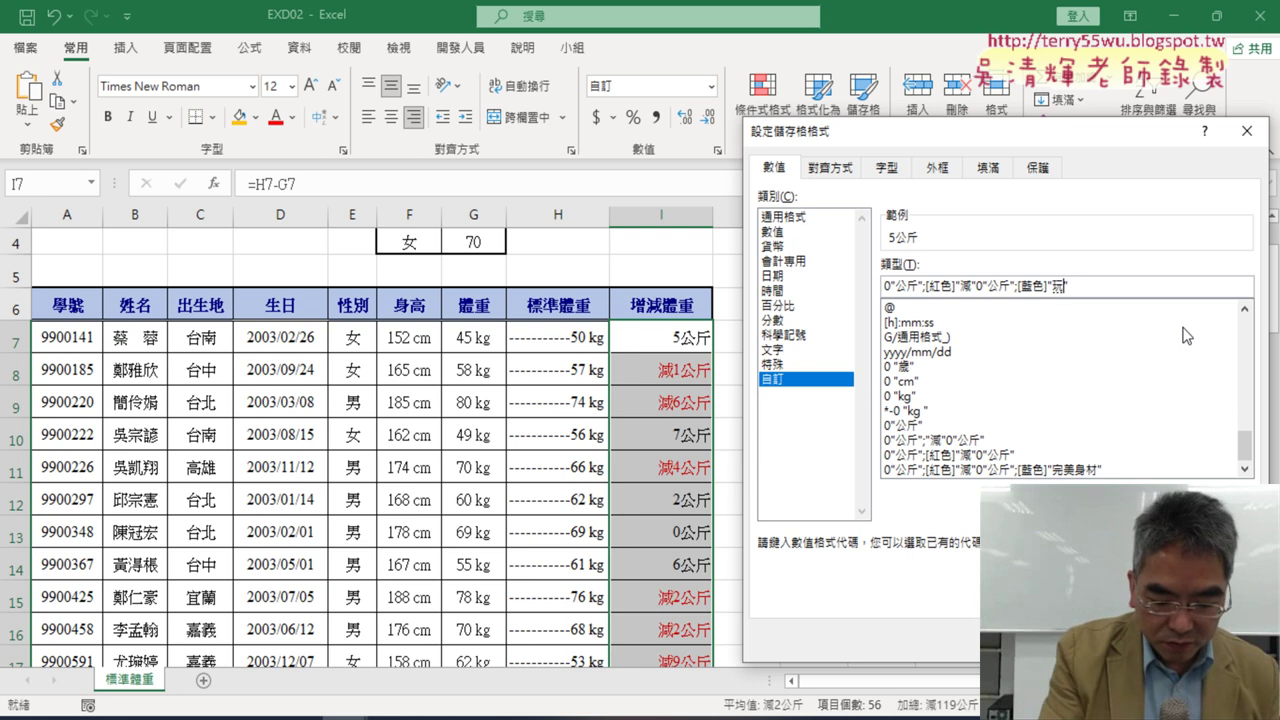
type("美ㄕㄣ")
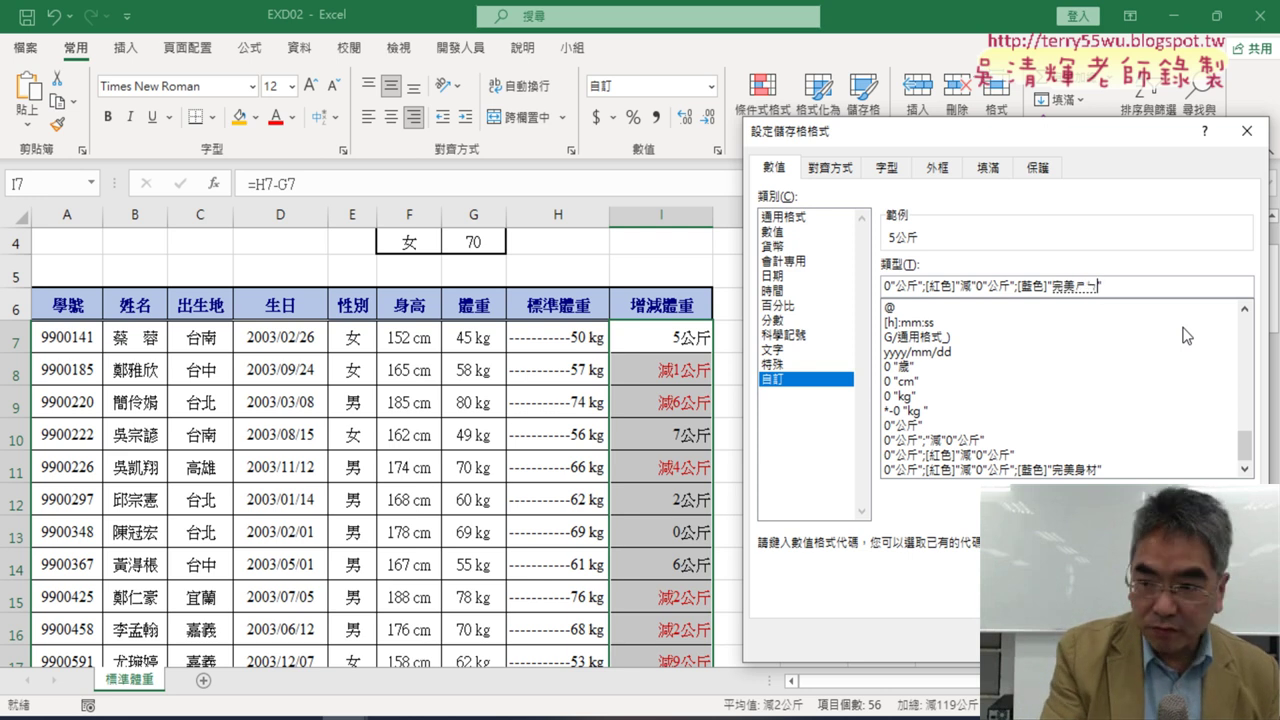
type("深ㄘㄞ")
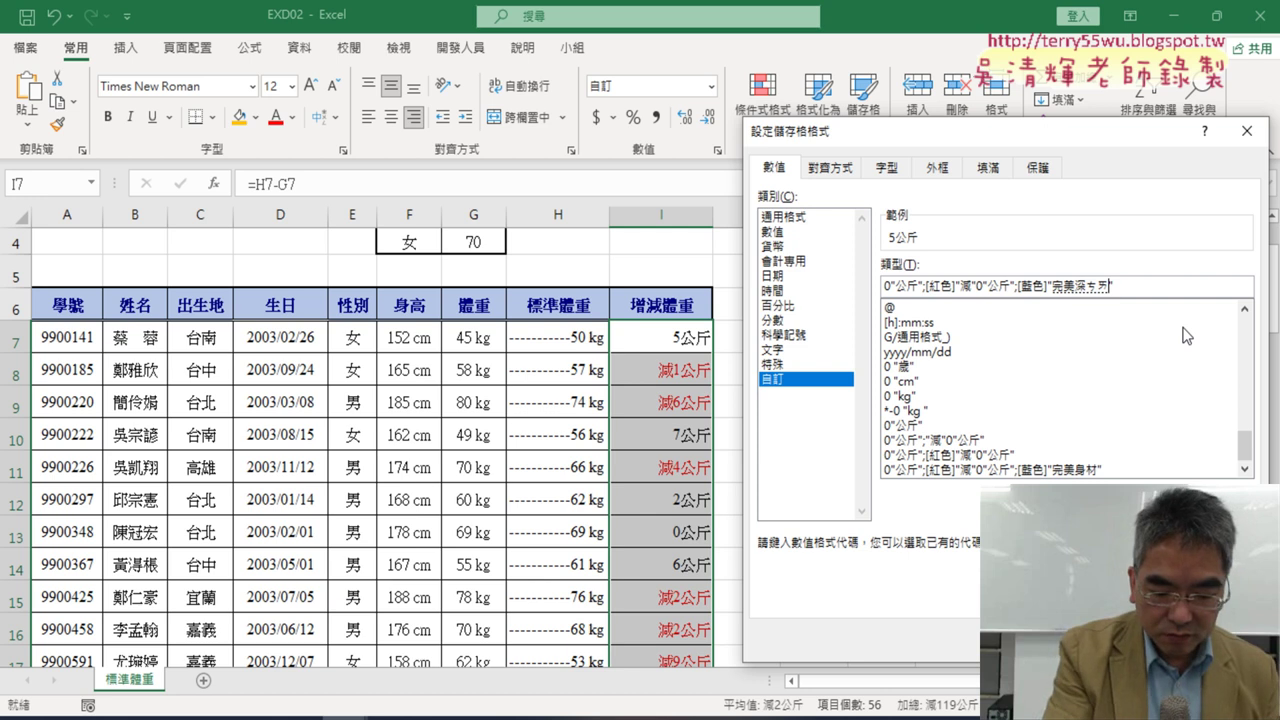
type("身材")
key("Return")
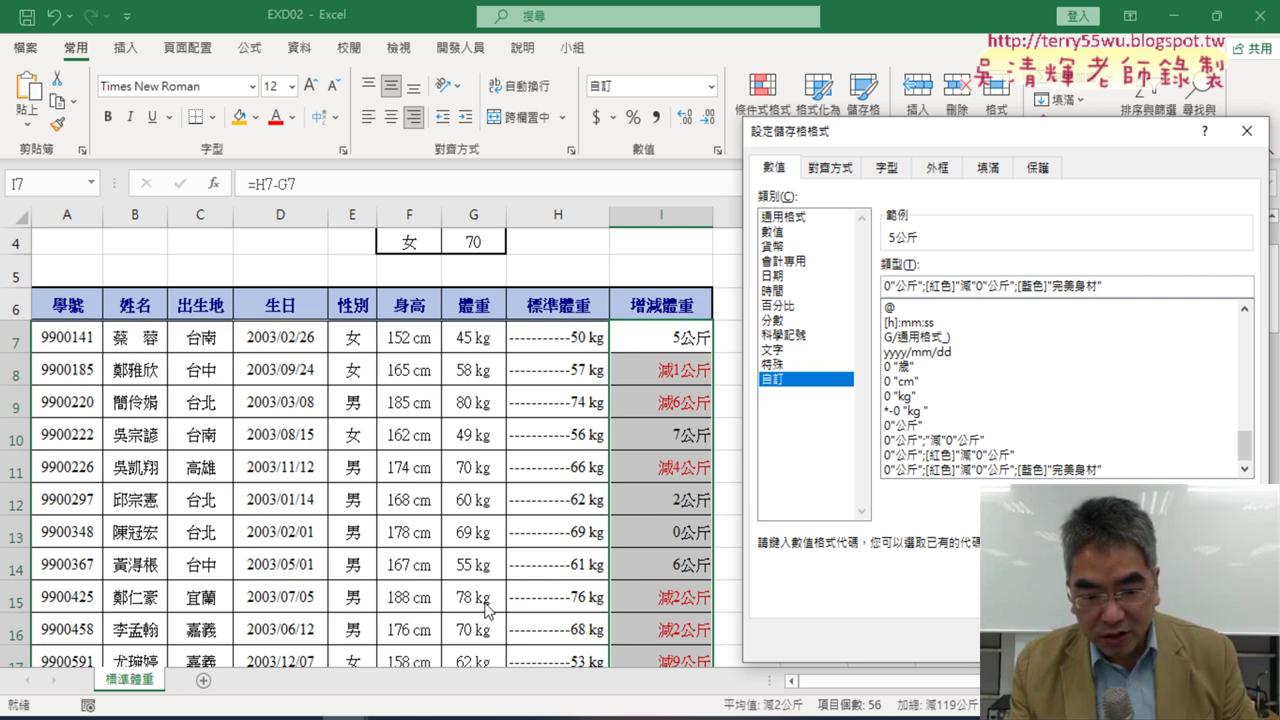
key("alt+Tab")
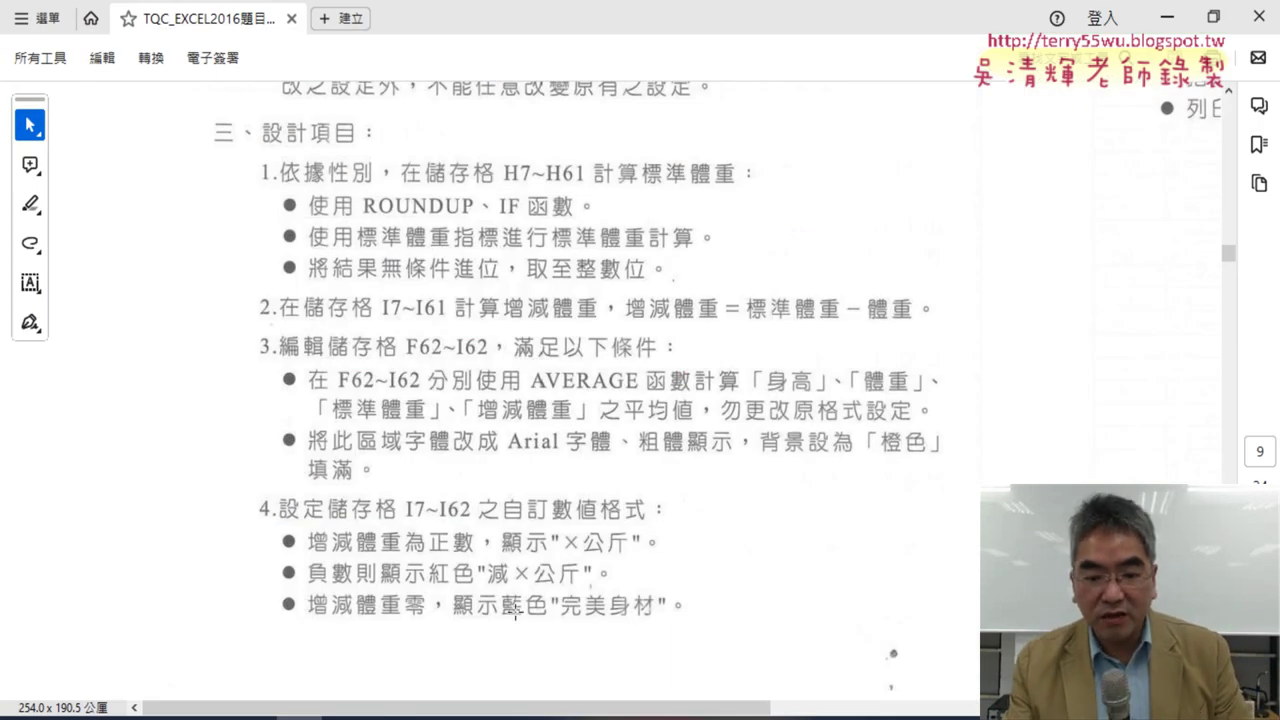
left_click(1170, 12)
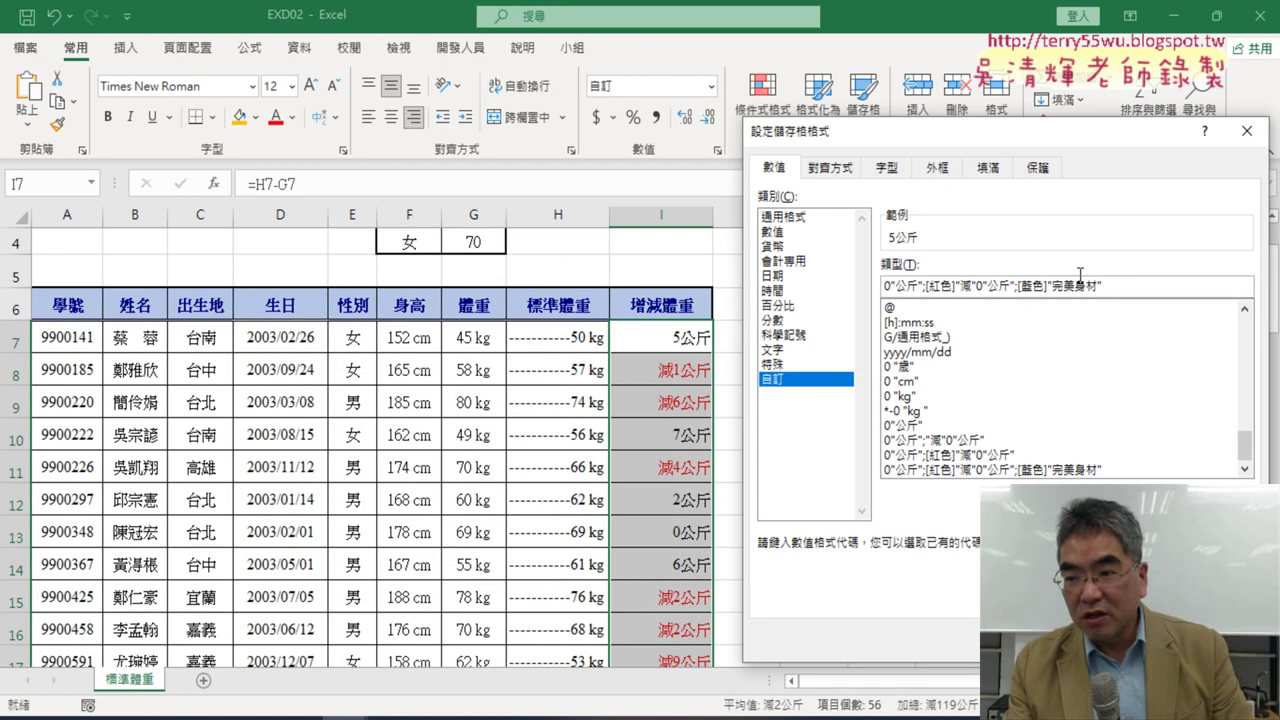
Step: Apply the custom format so zero shows blue 完美身材 and negatives red 減, then verify the code
left_click_drag(1020, 287, 1102, 287)
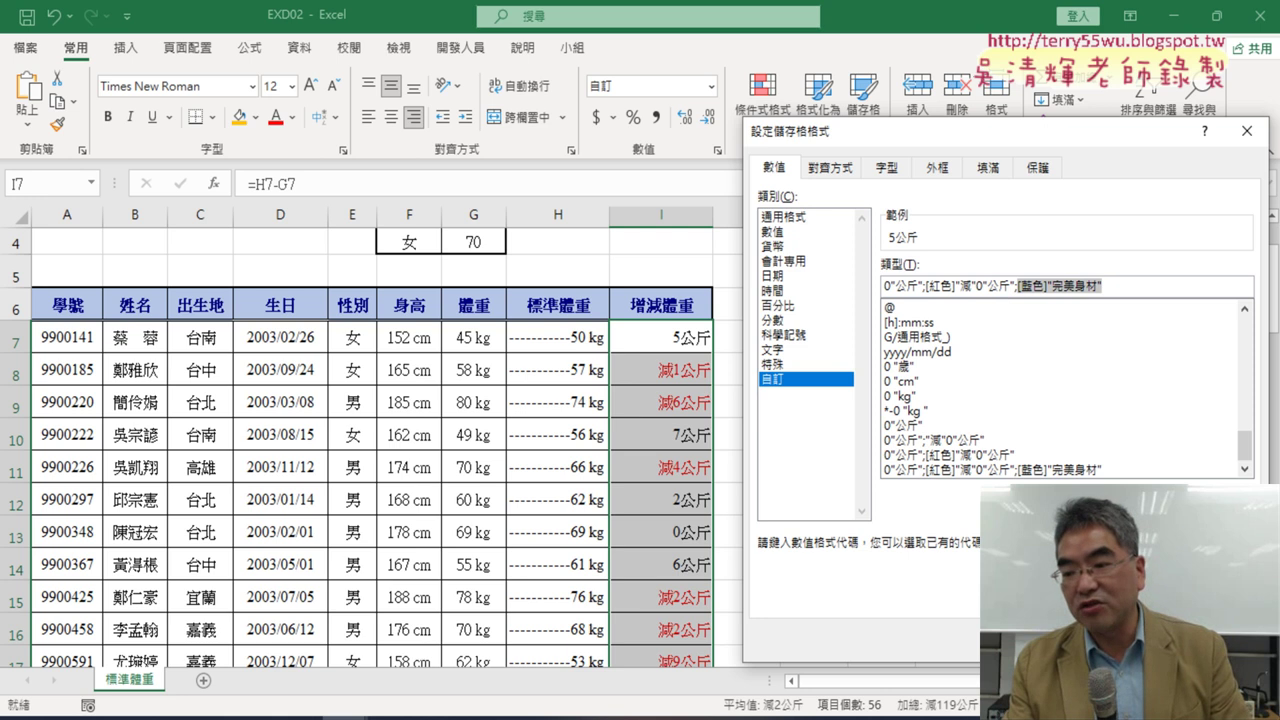
key("Return")
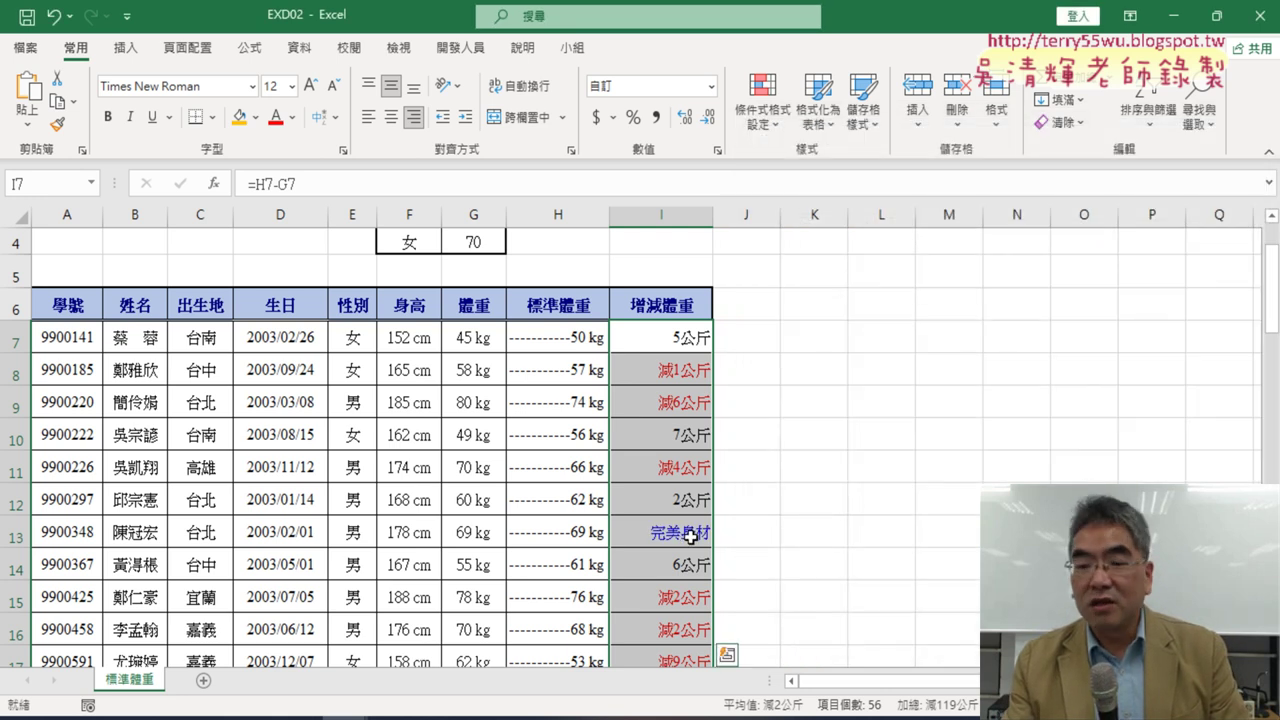
right_click(690, 395)
left_click(779, 588)
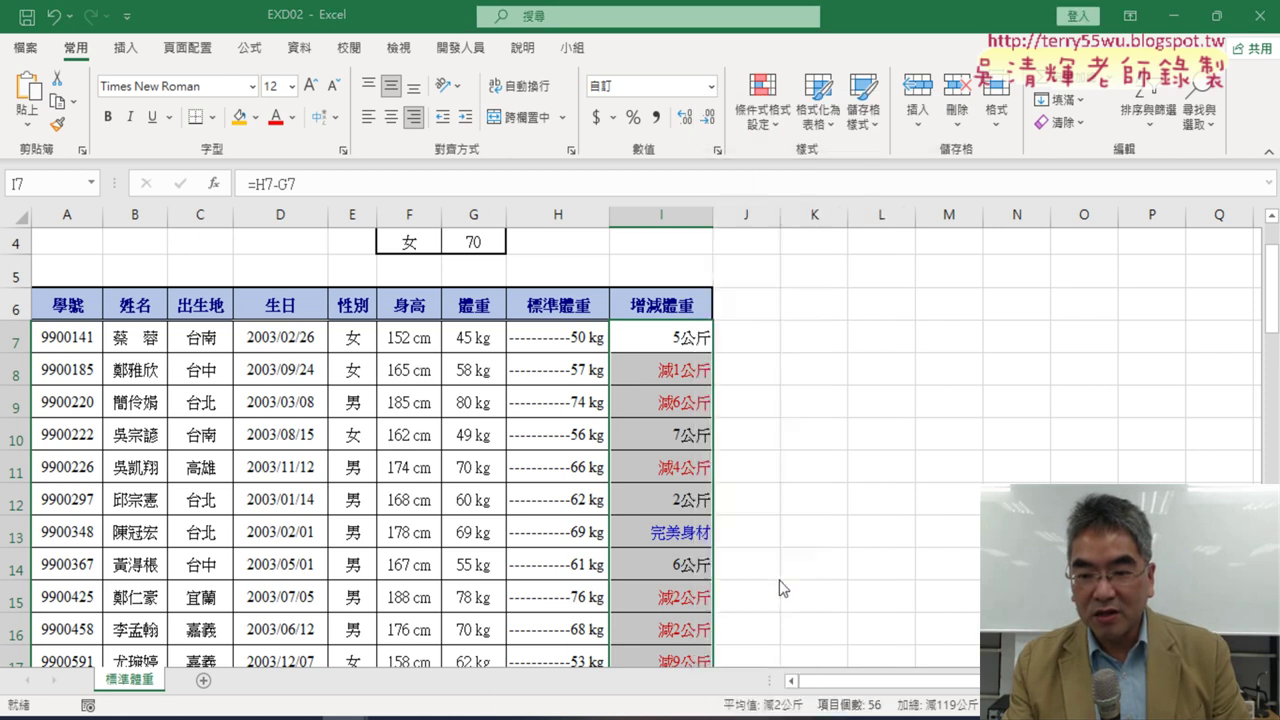
key("ctrl+1")
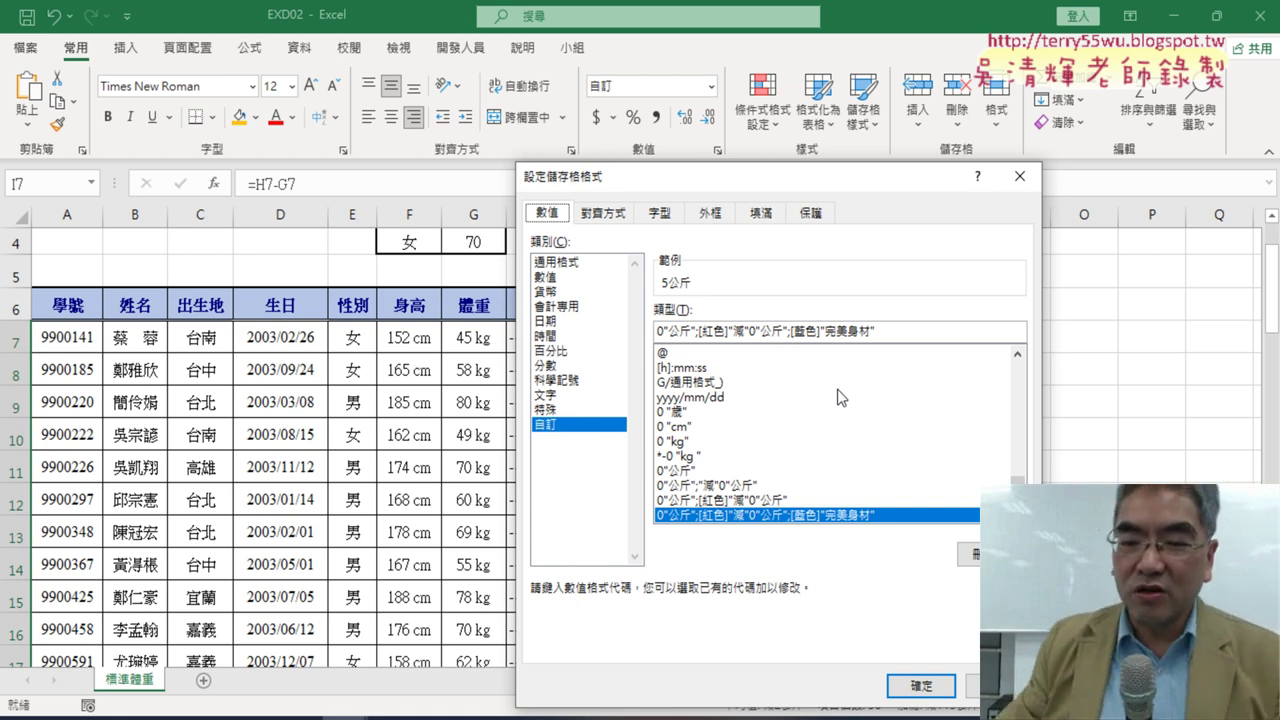
left_click(926, 692)
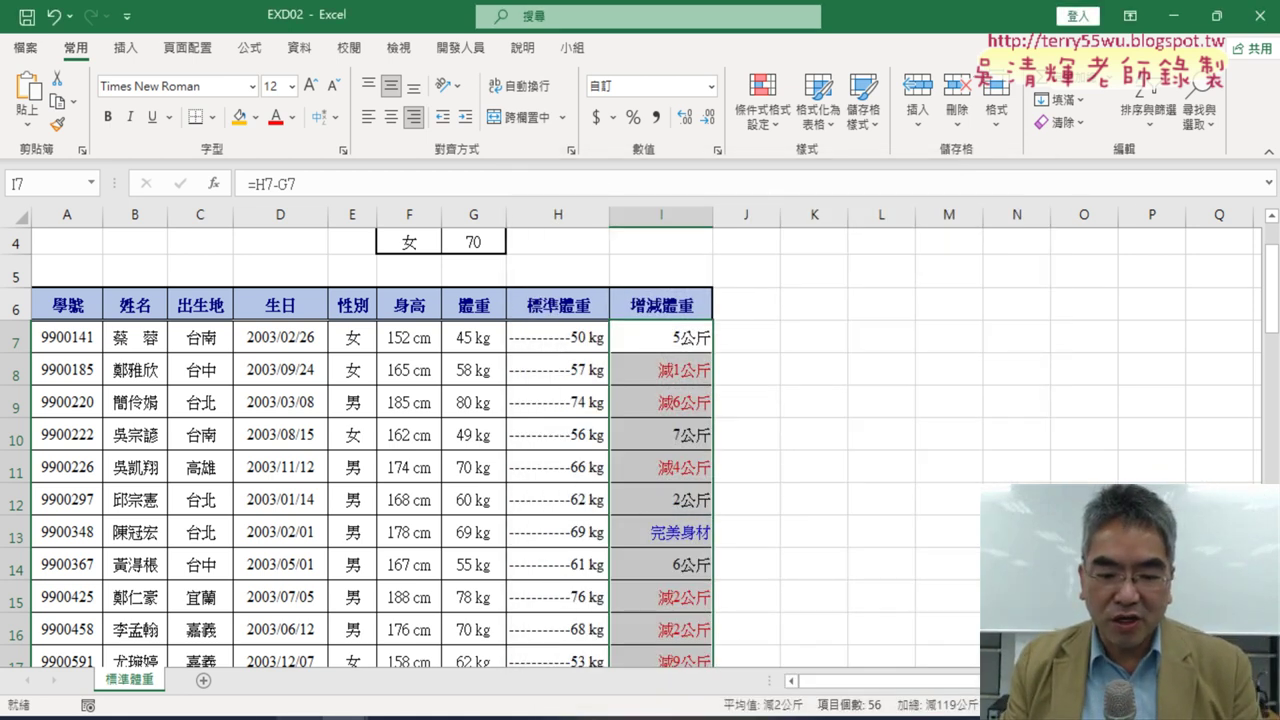
Step: Read items 5 and 6 in the exercise PDF: naming A6~I62 學生名冊 and print settings
key("alt+Tab")
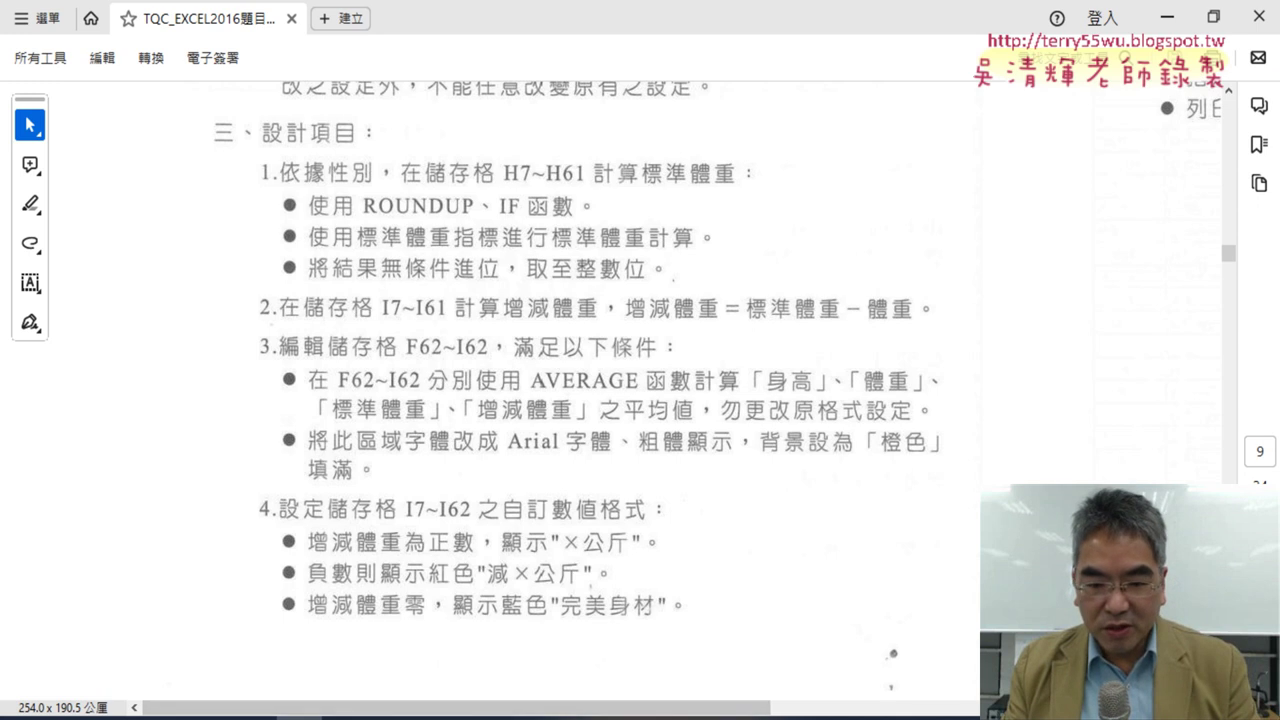
scroll(585, 627, "right", 10)
scroll(959, 558, "up", 1)
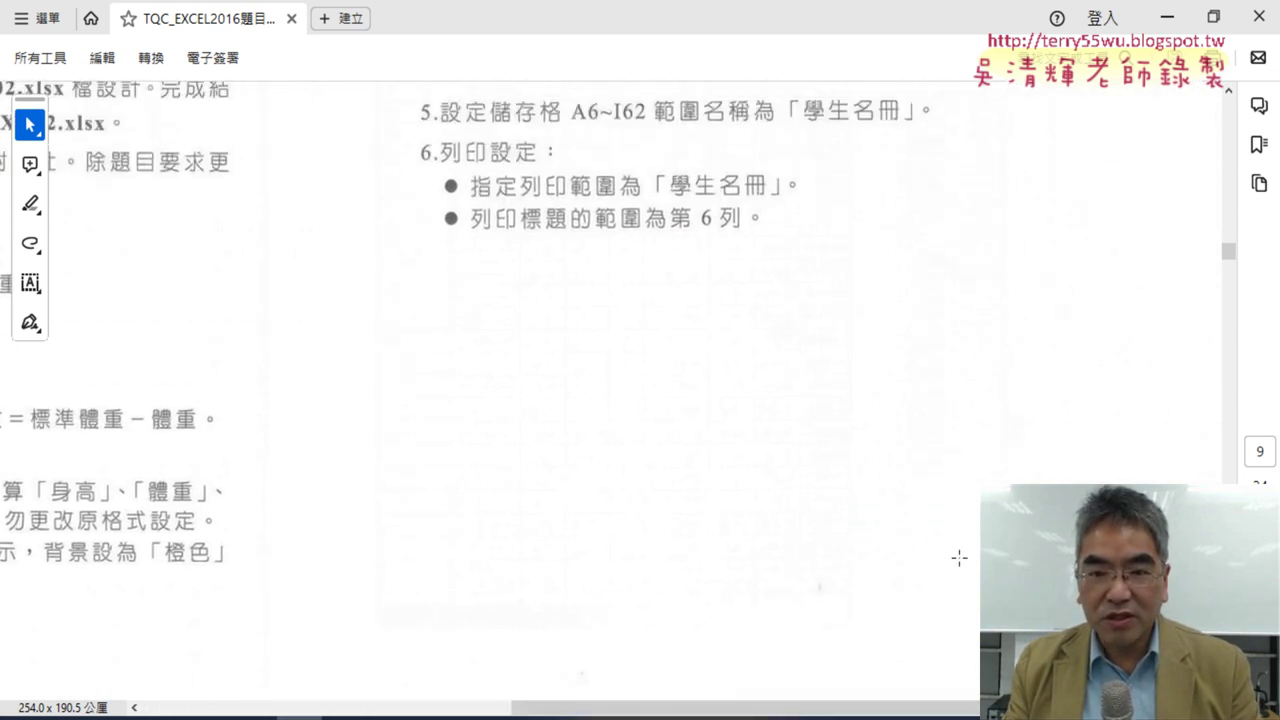
scroll(959, 558, "up", 2)
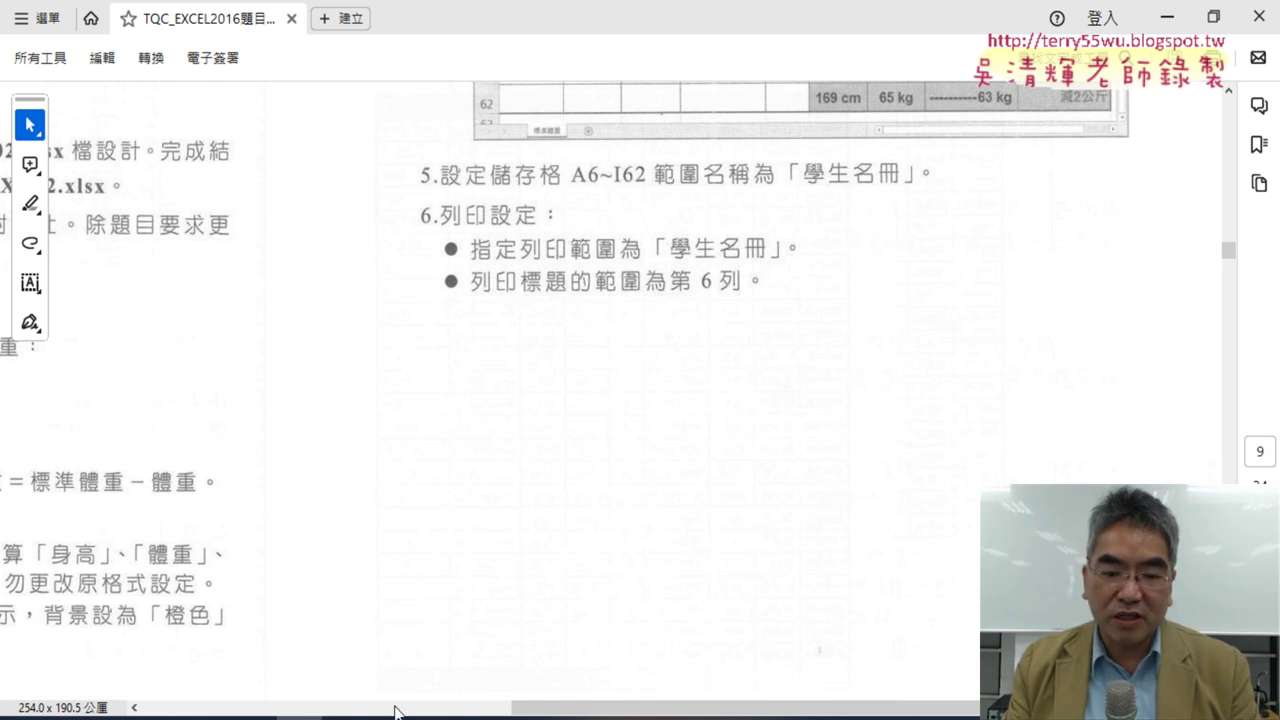
Step: Back in EXD02, select the student table from A6 to I62
mouse_move(343, 714)
left_click(287, 686)
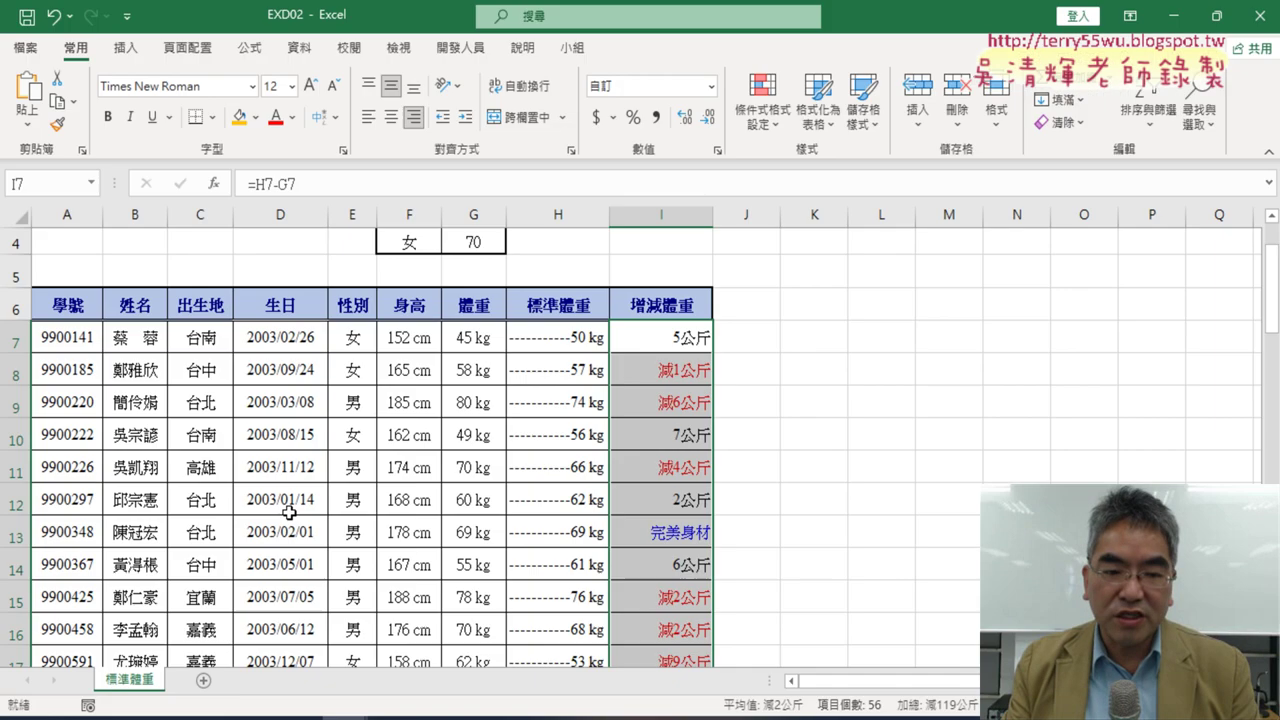
left_click(38, 307)
scroll(420, 423, "down", 5)
scroll(530, 512, "down", 10)
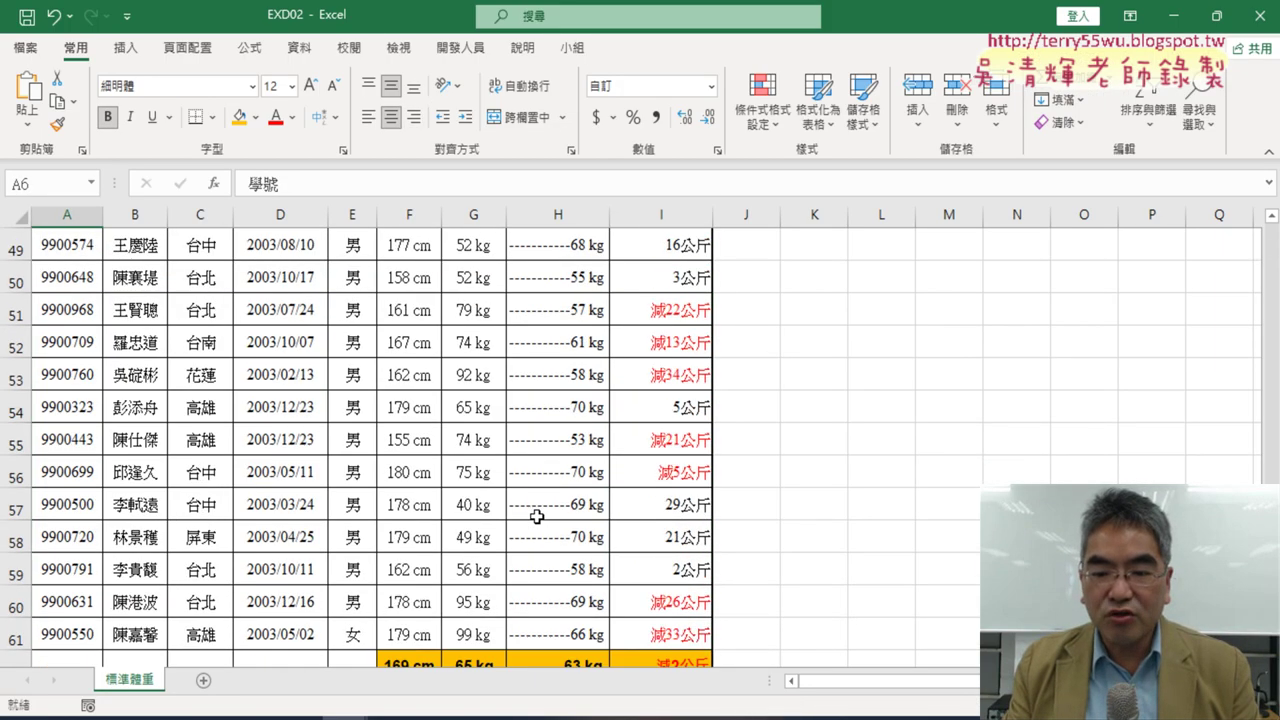
scroll(537, 516, "down", 4)
scroll(709, 372, "up", 2)
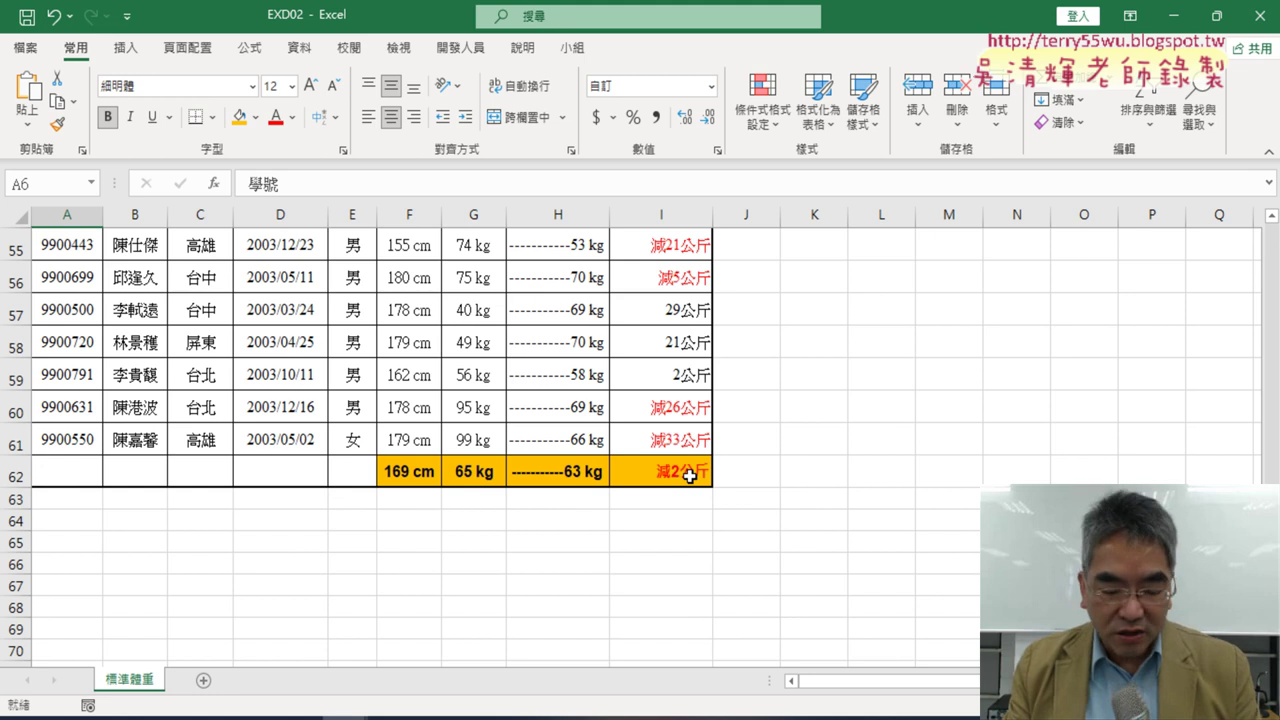
left_click(690, 476, "shift")
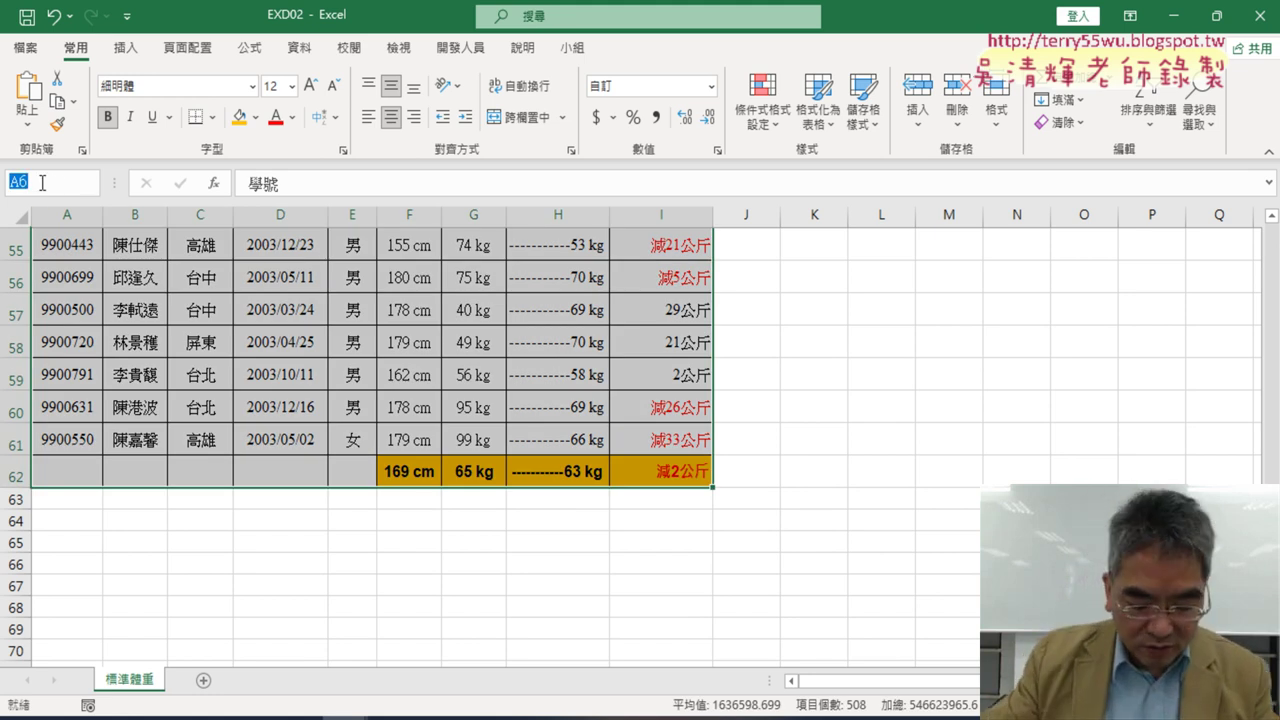
Step: Enter 學生名冊 in the Name Box to name the selected range
key("BackSpace")
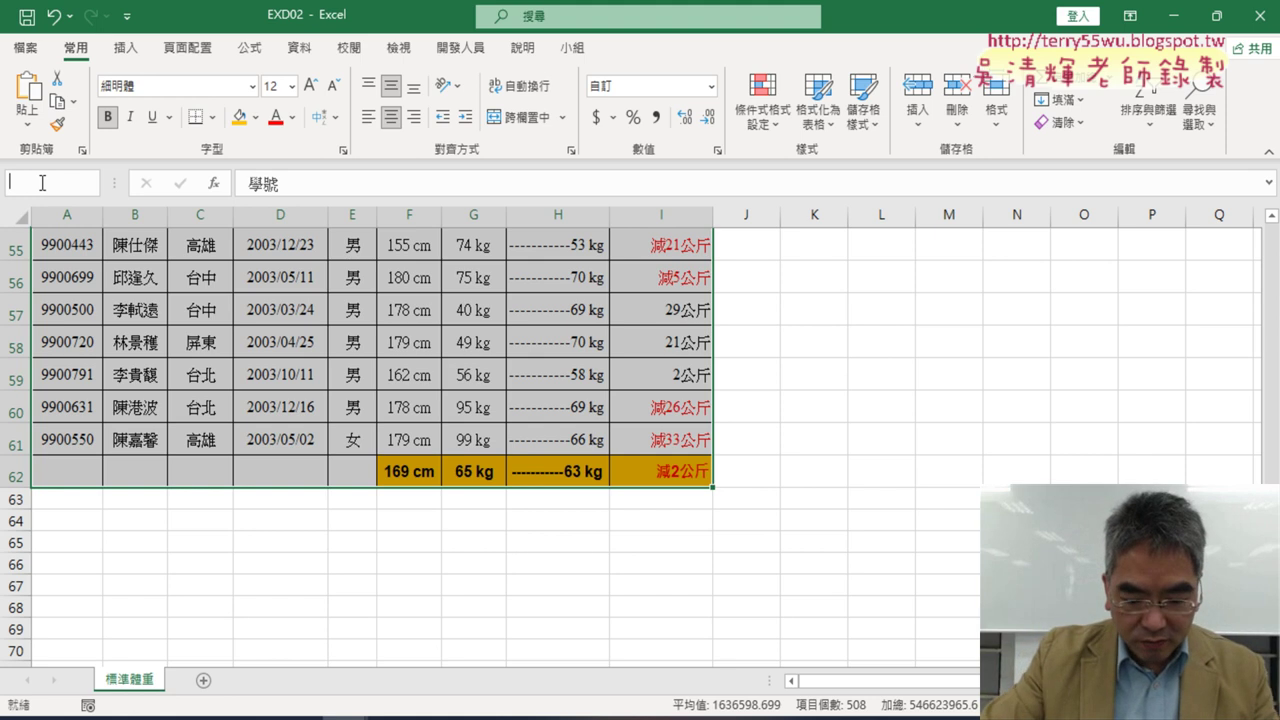
type("學生")
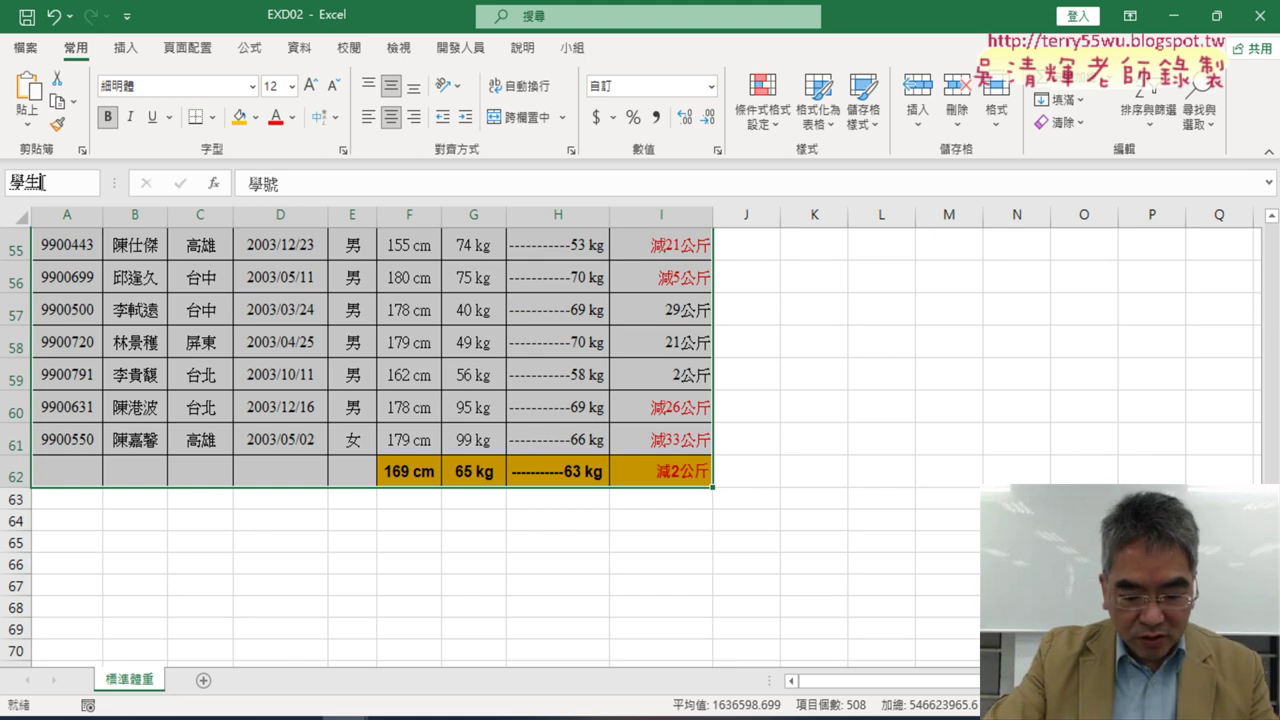
type("姓")
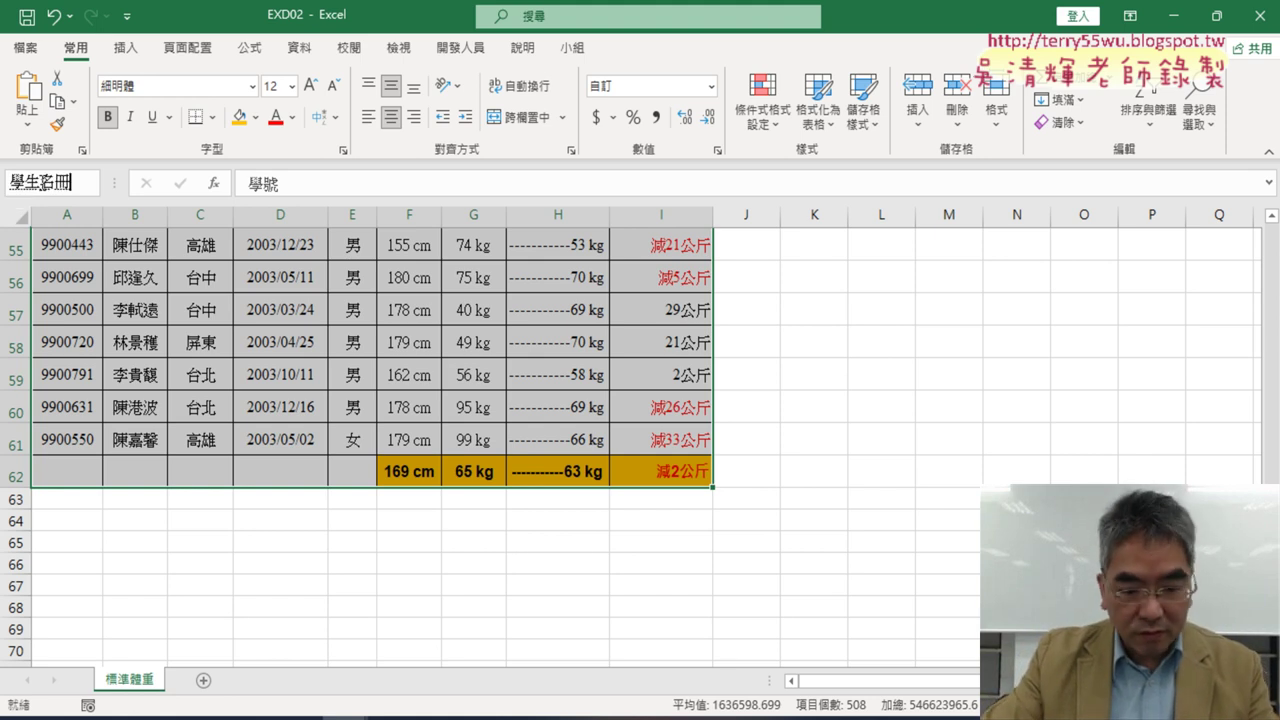
key("Return")
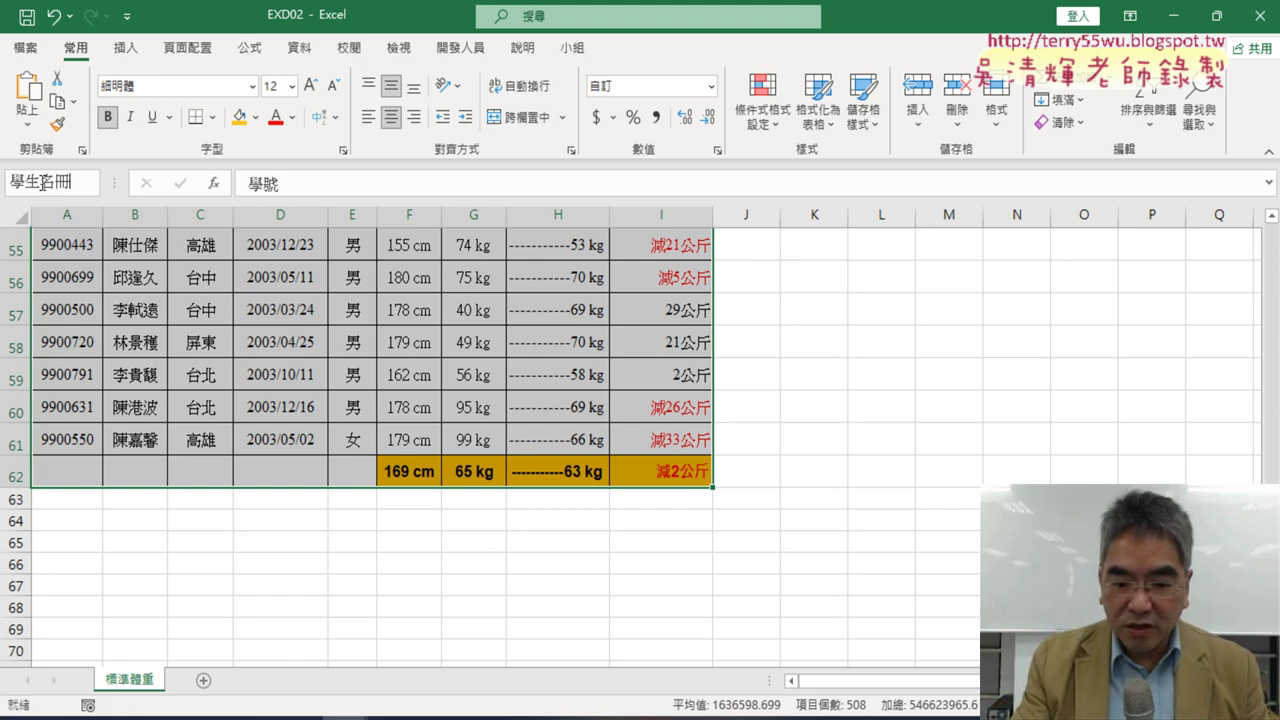
key("Return")
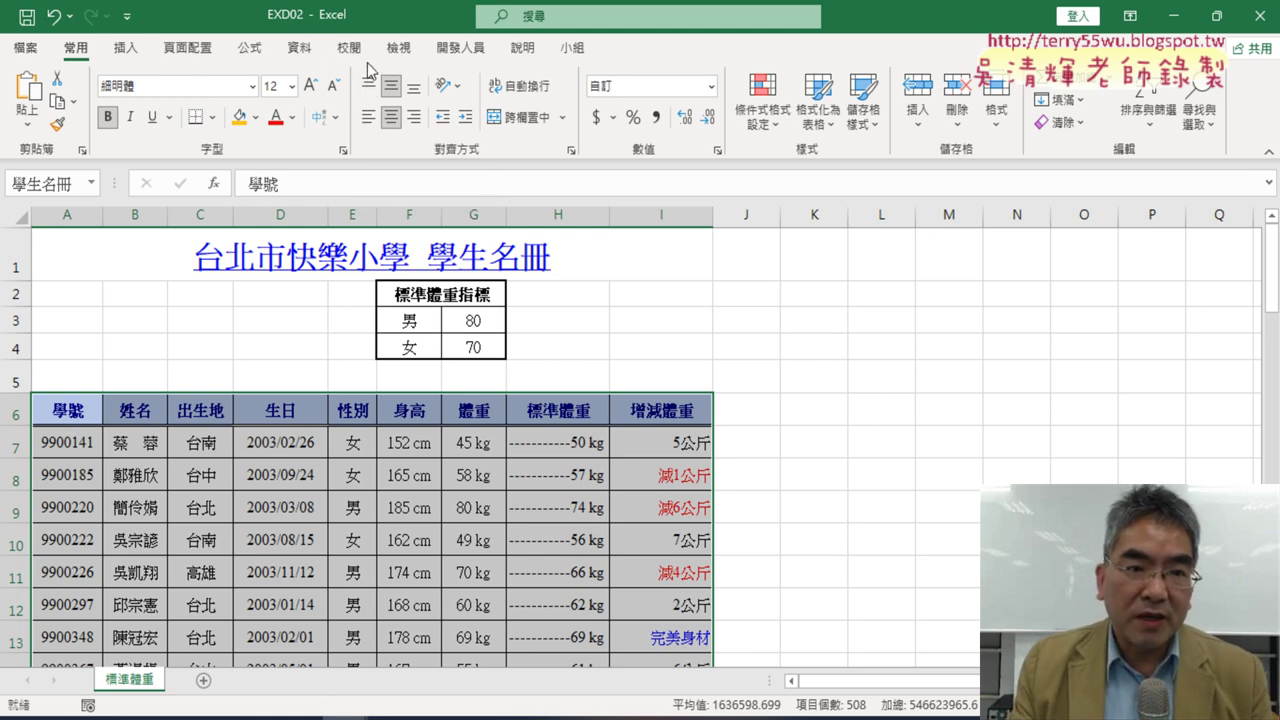
Step: Open the Page Setup dialog from the 頁面配置 ribbon's 版面設定 group
left_click(188, 48)
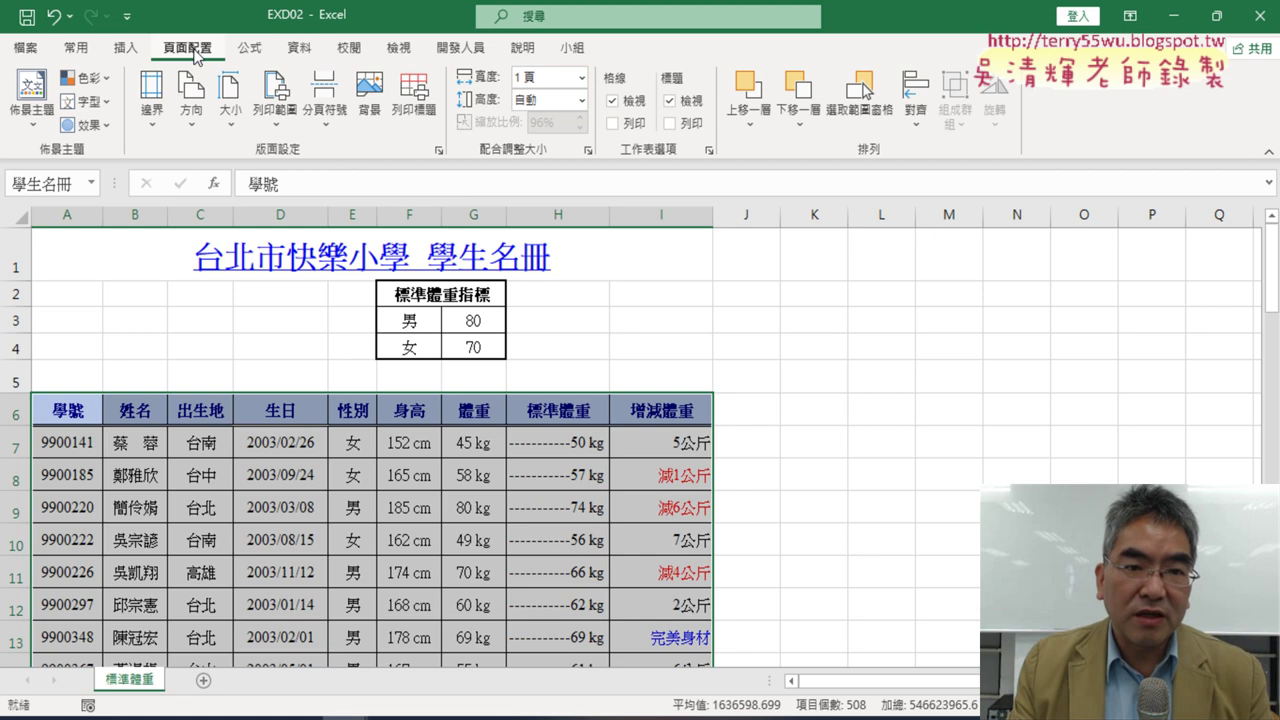
left_click(440, 156)
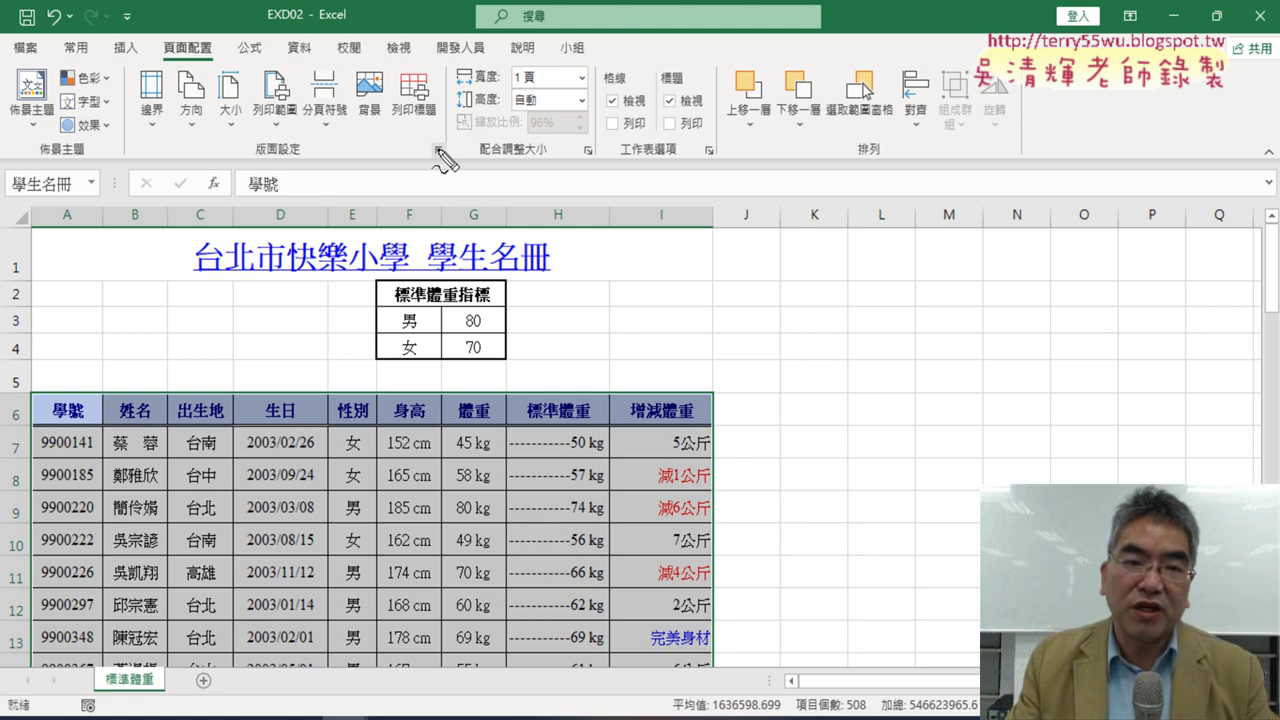
left_click_drag(434, 177, 470, 176)
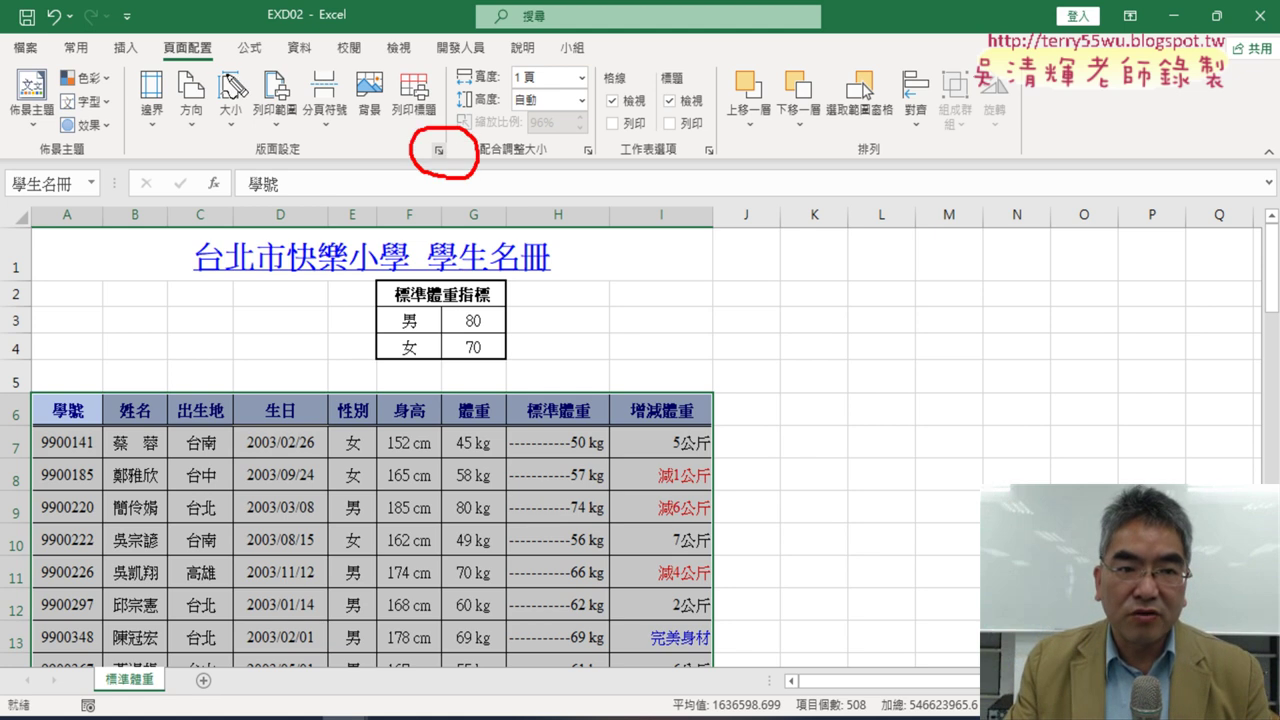
left_click_drag(190, 68, 416, 126)
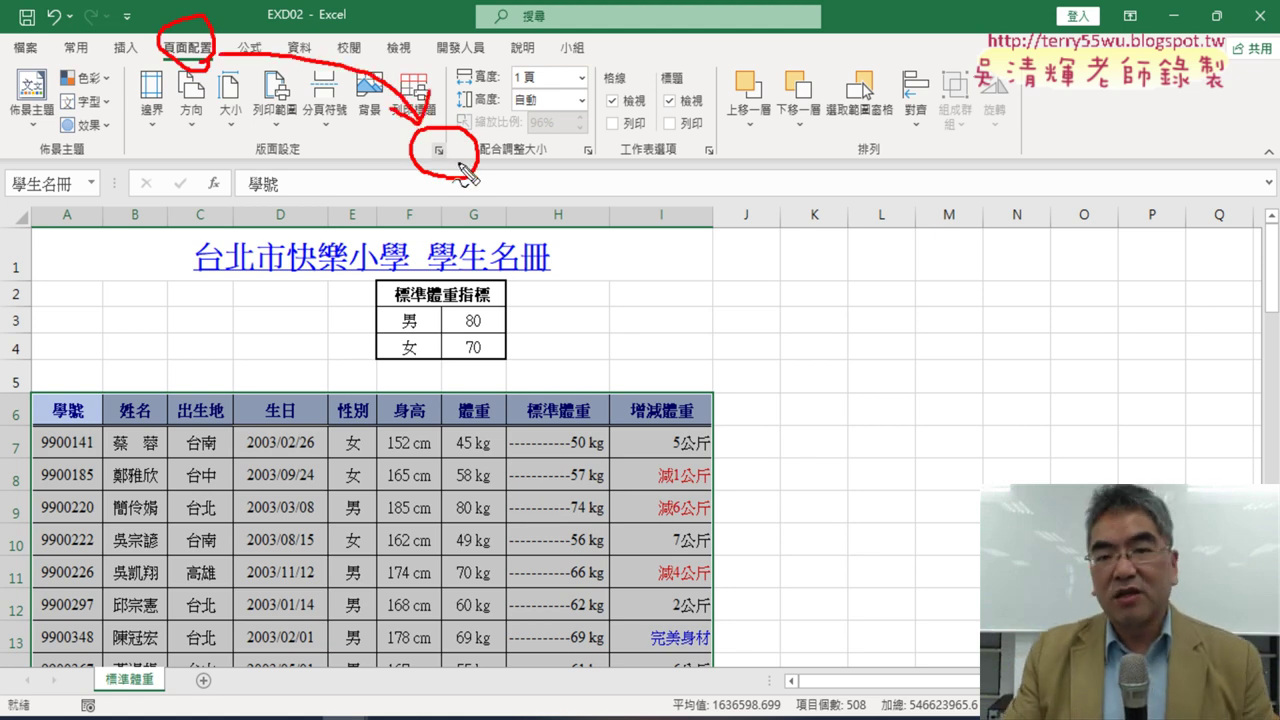
key("Escape")
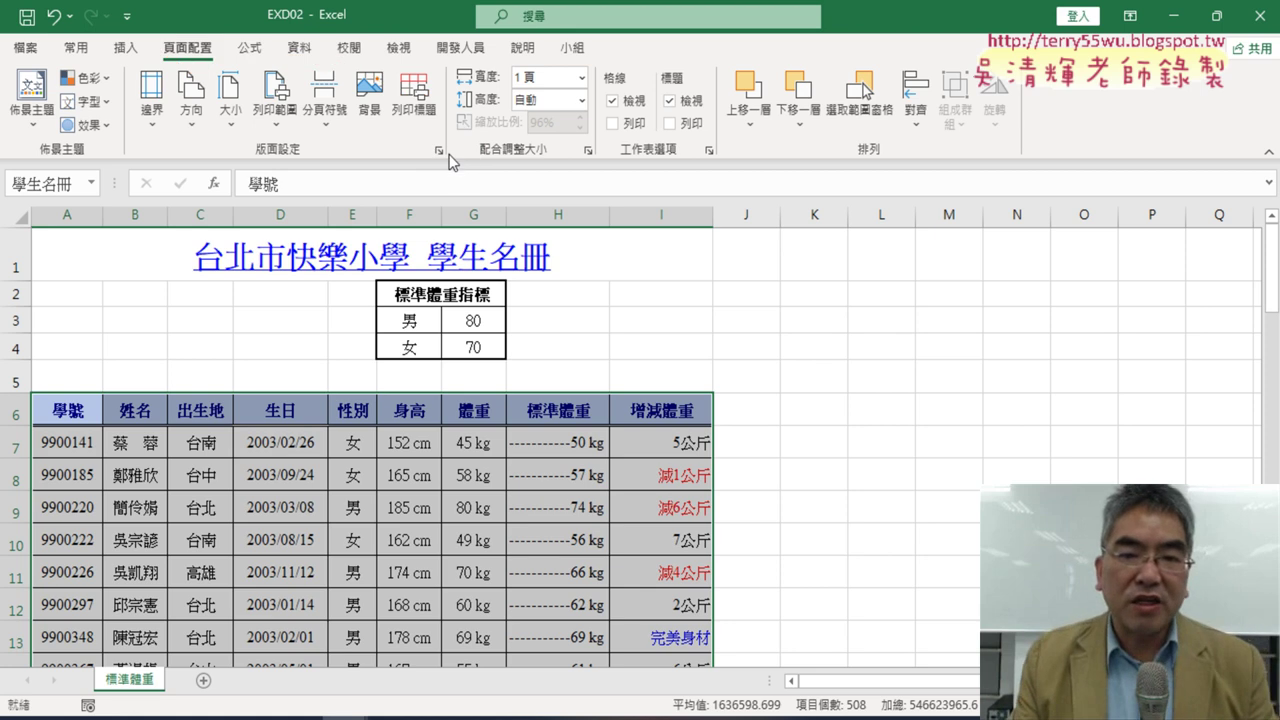
left_click(439, 151)
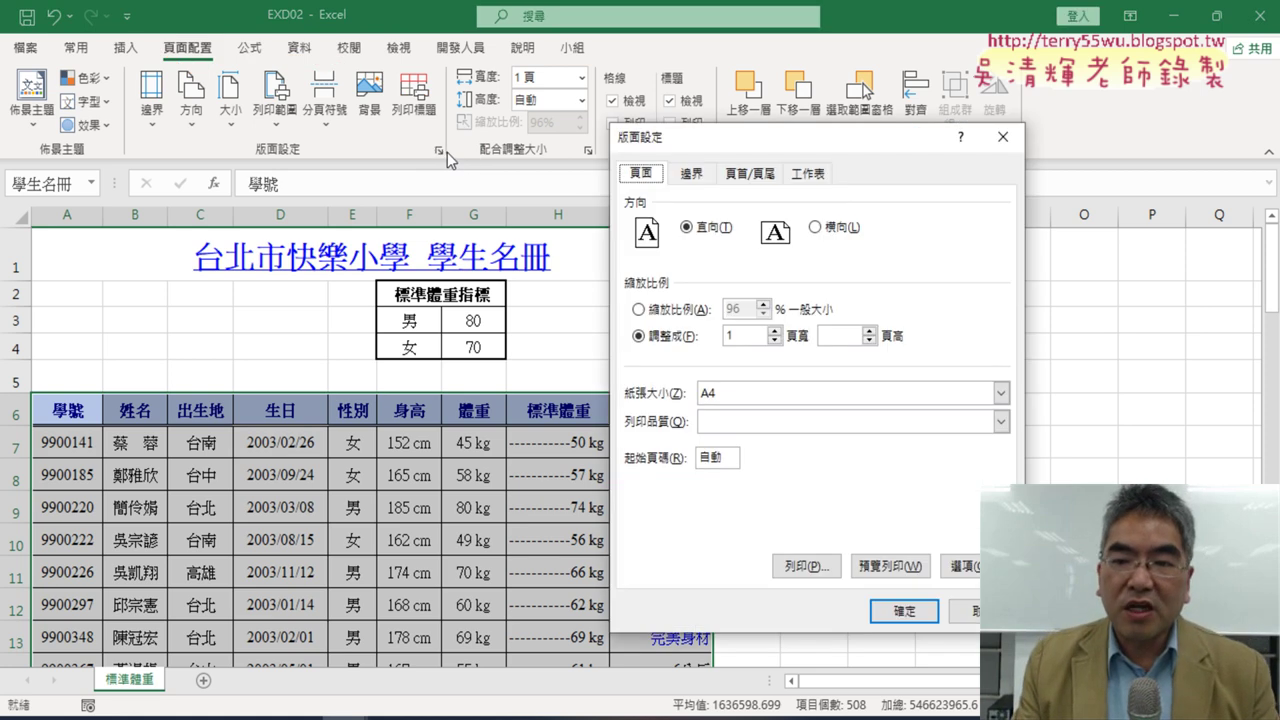
Step: Paste the name 學生名冊 into the 列印範圍 box, checking it against the PDF instructions
left_click(810, 174)
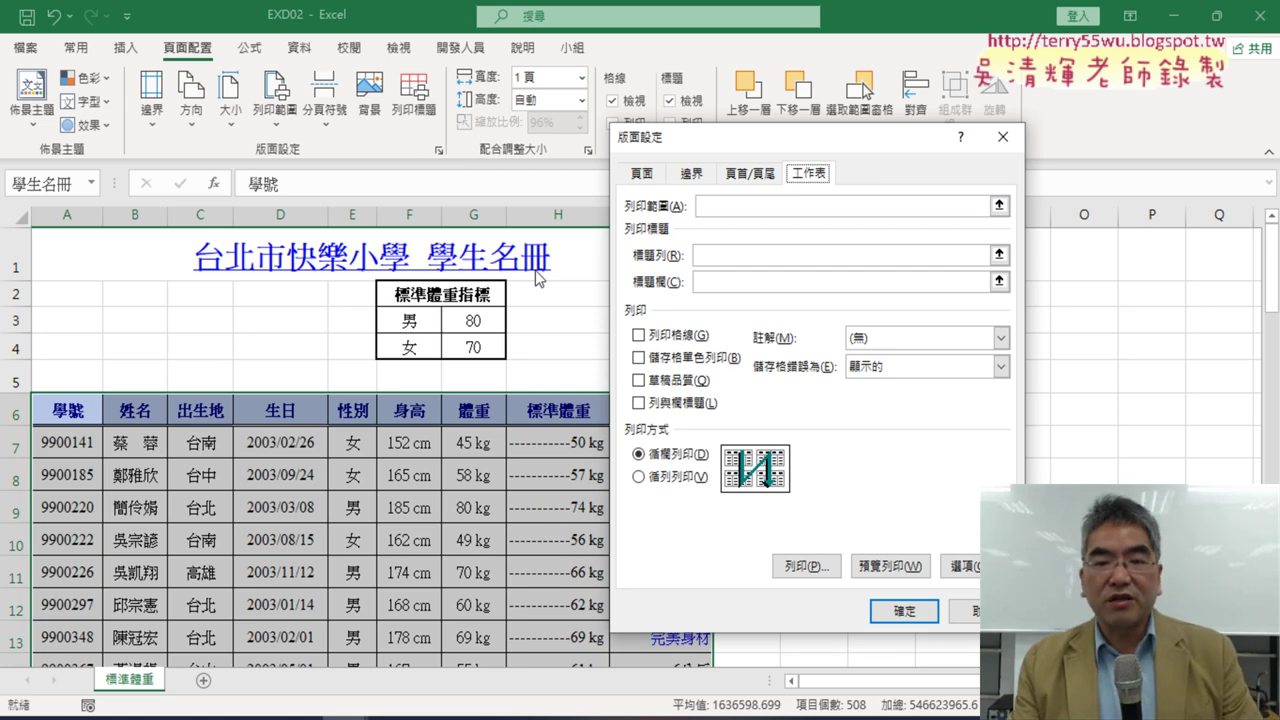
left_click(744, 203)
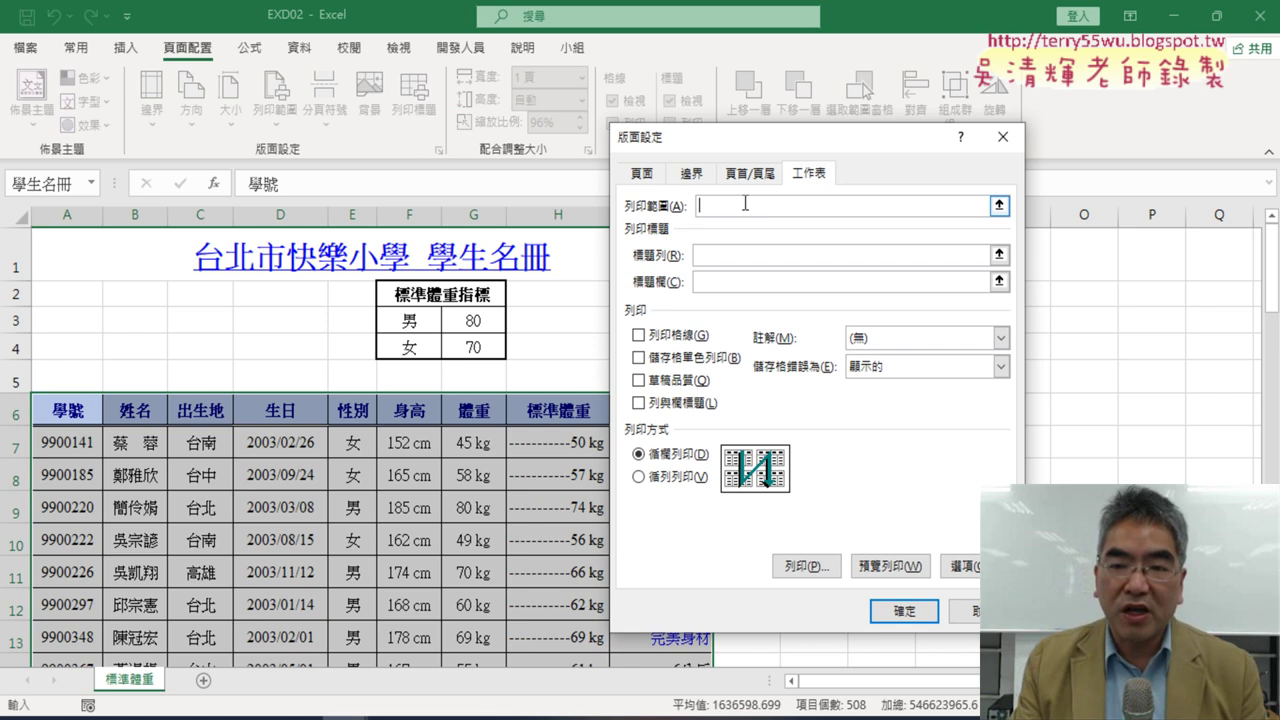
key("F3")
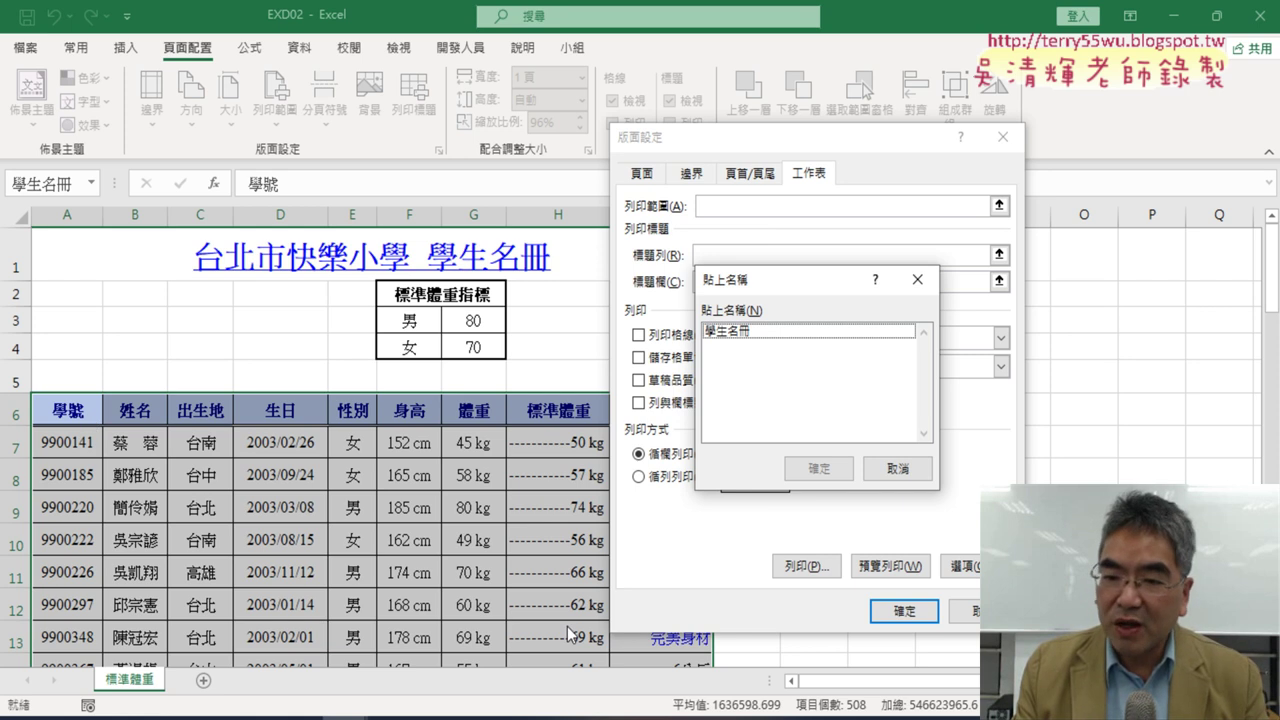
left_click(760, 331)
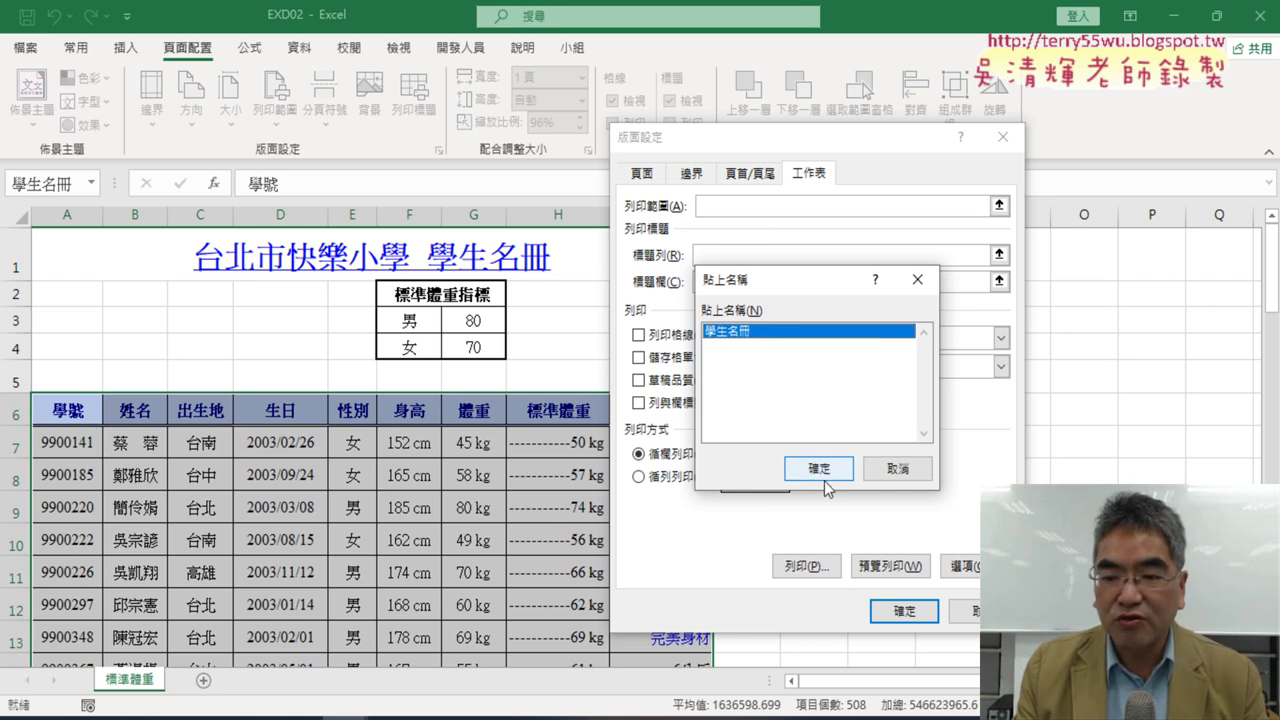
left_click(818, 468)
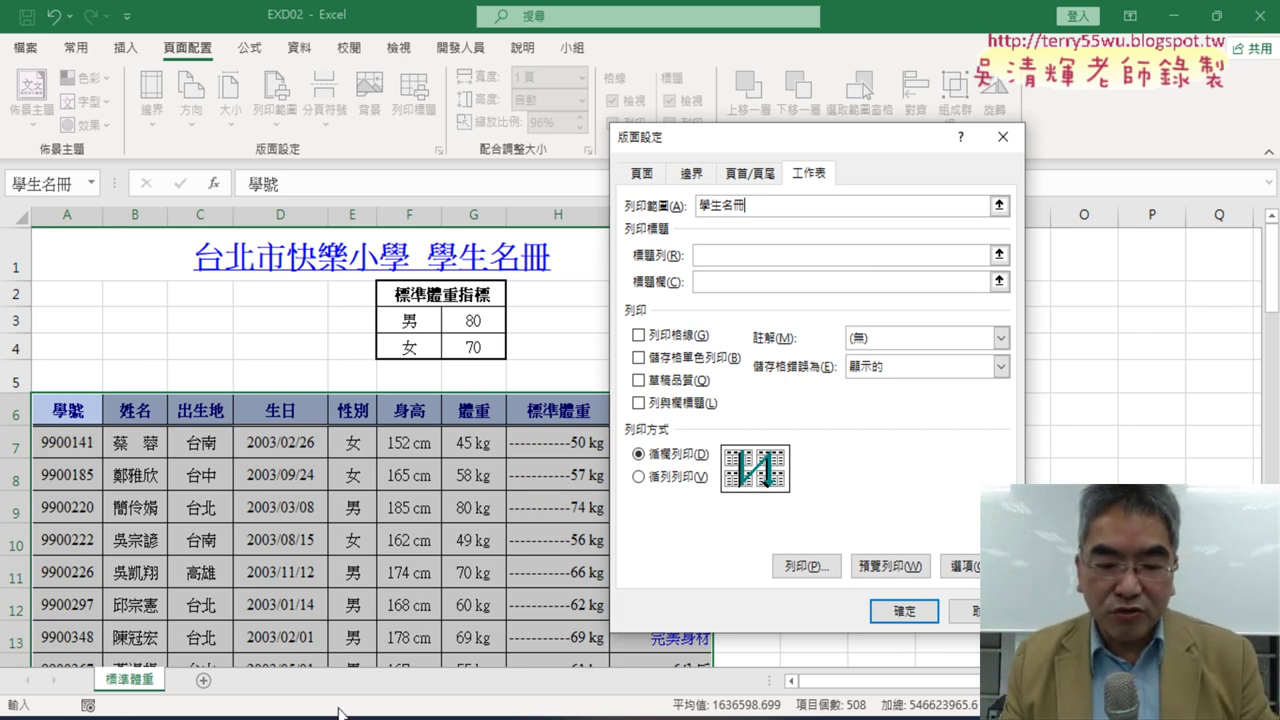
key("alt+Tab")
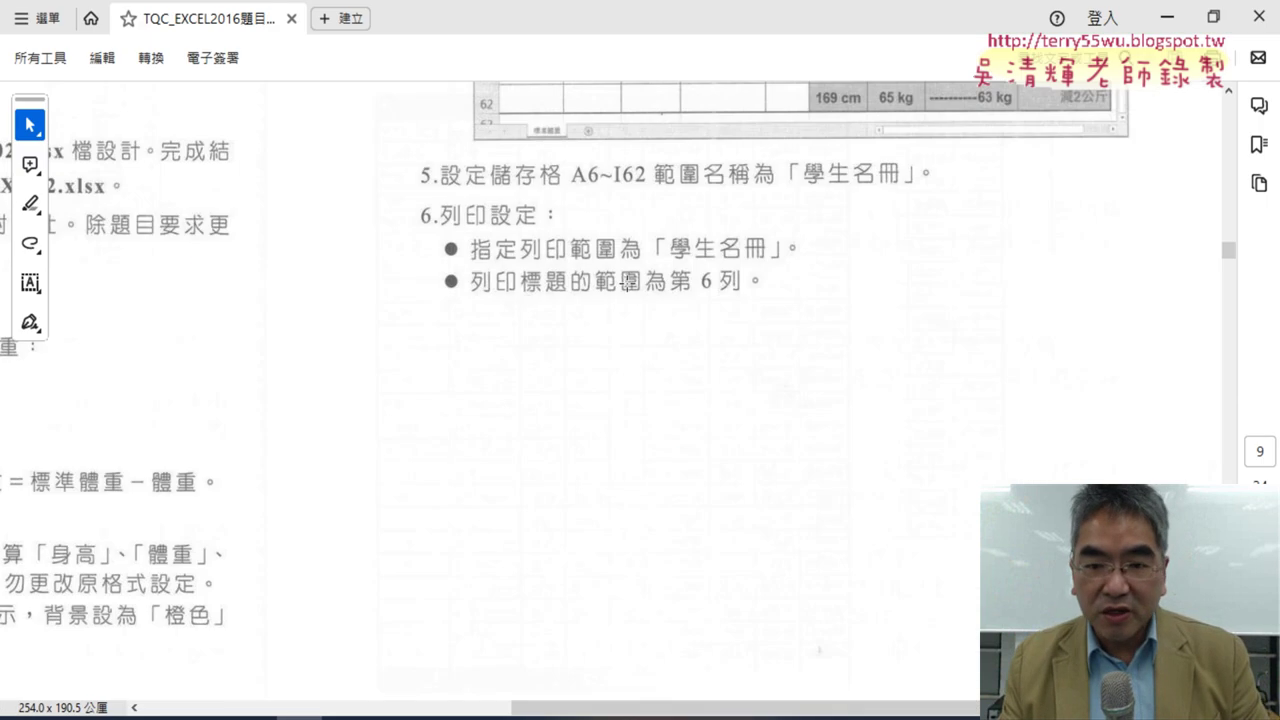
left_click(1166, 17)
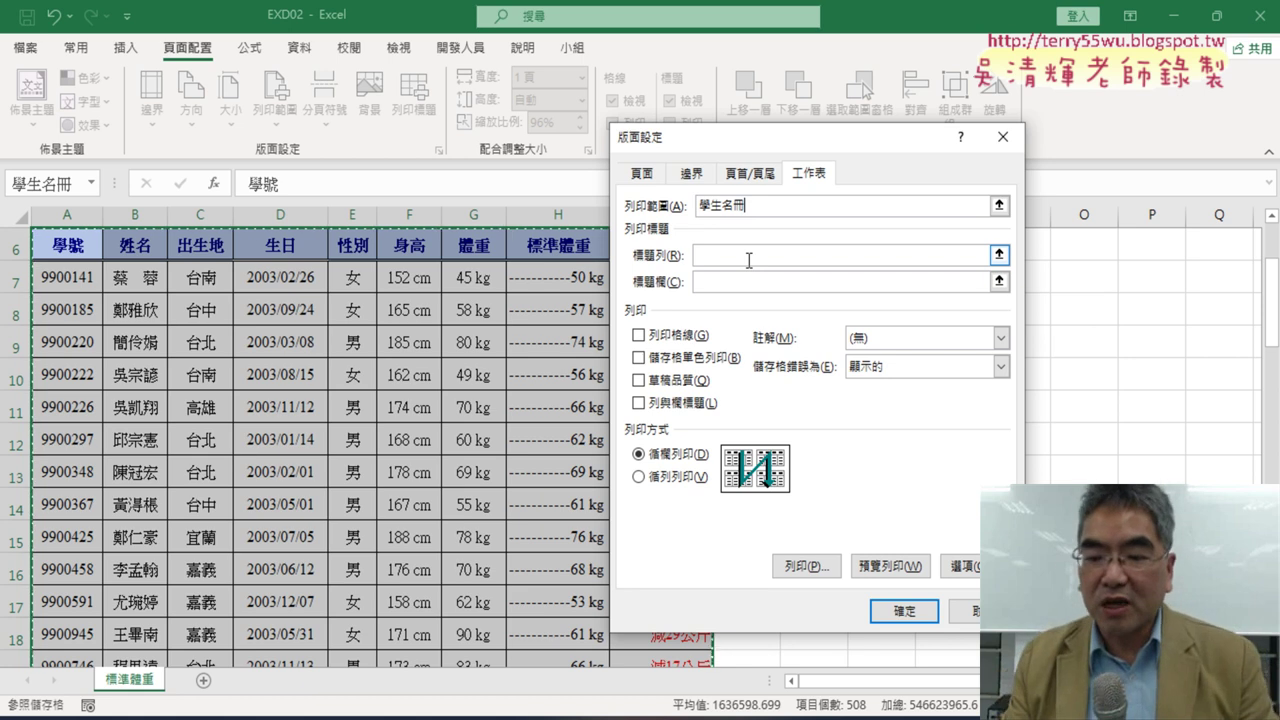
Step: Preview the printout and page through both pages of the 學生名冊 table
left_click(889, 567)
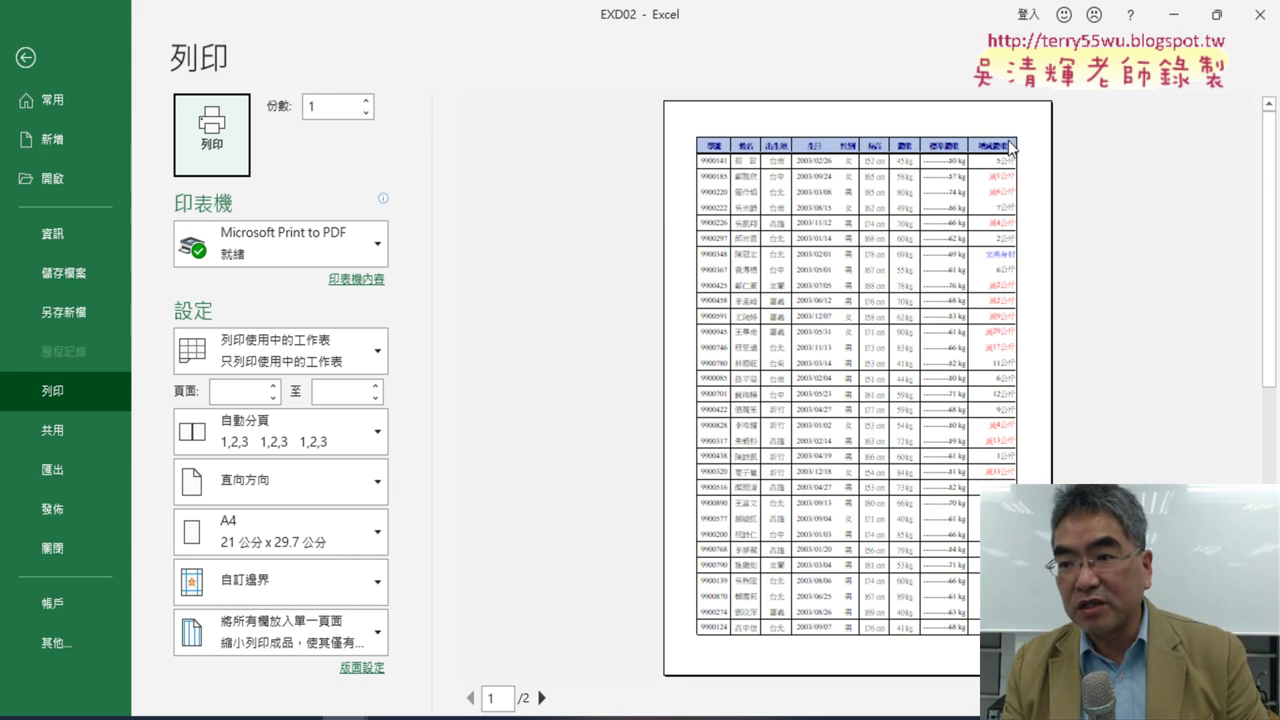
left_click(543, 698)
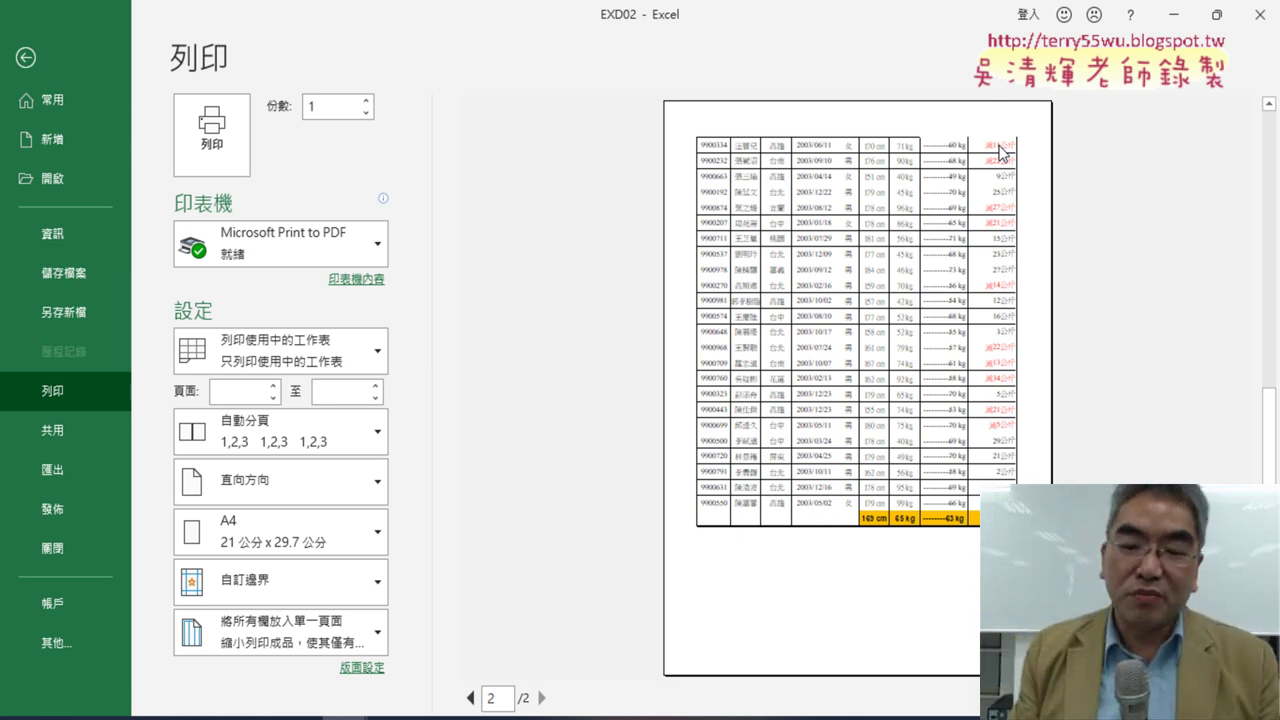
left_click(470, 698)
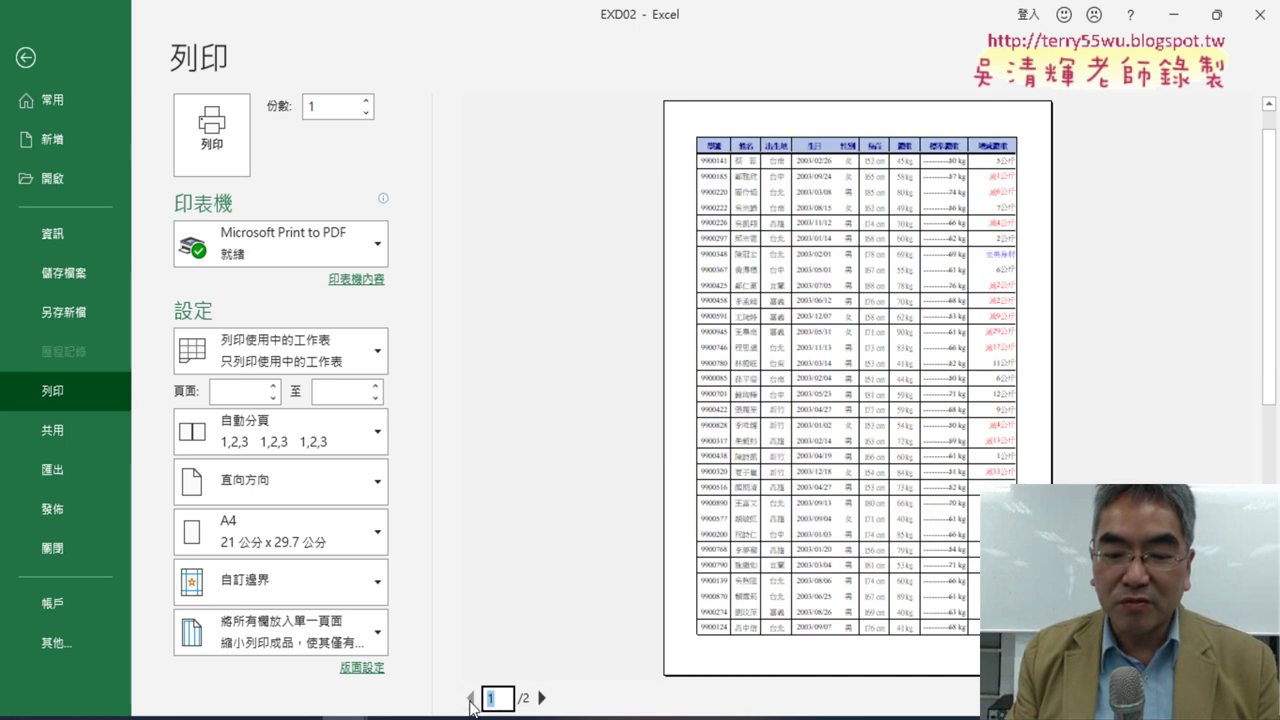
Step: Leave the print preview and return to the worksheet
left_click(363, 670)
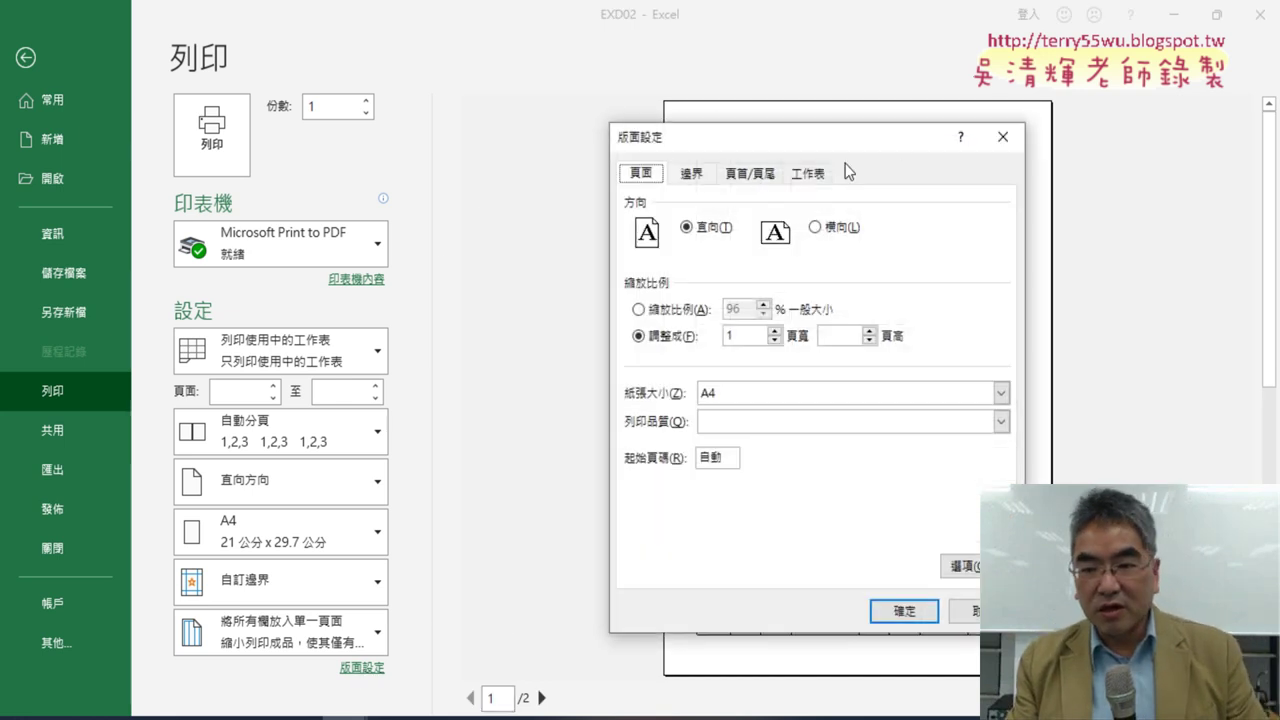
left_click(810, 175)
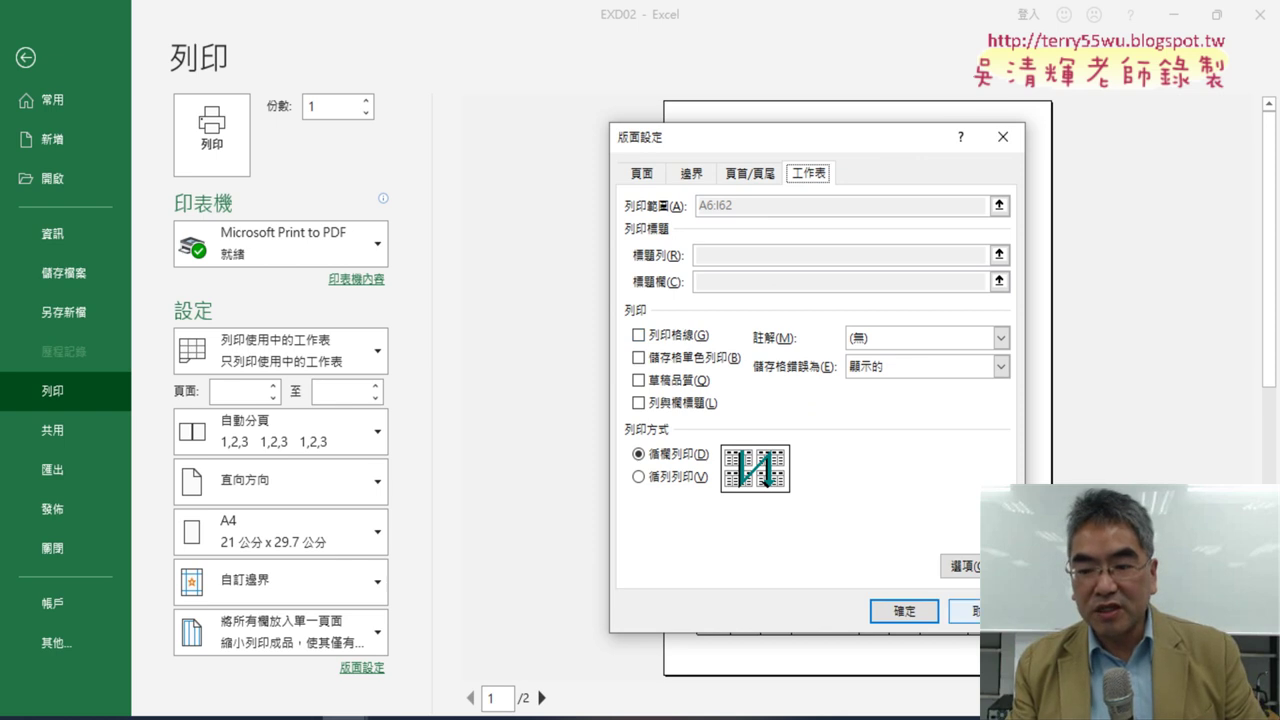
left_click(963, 611)
left_click(33, 57)
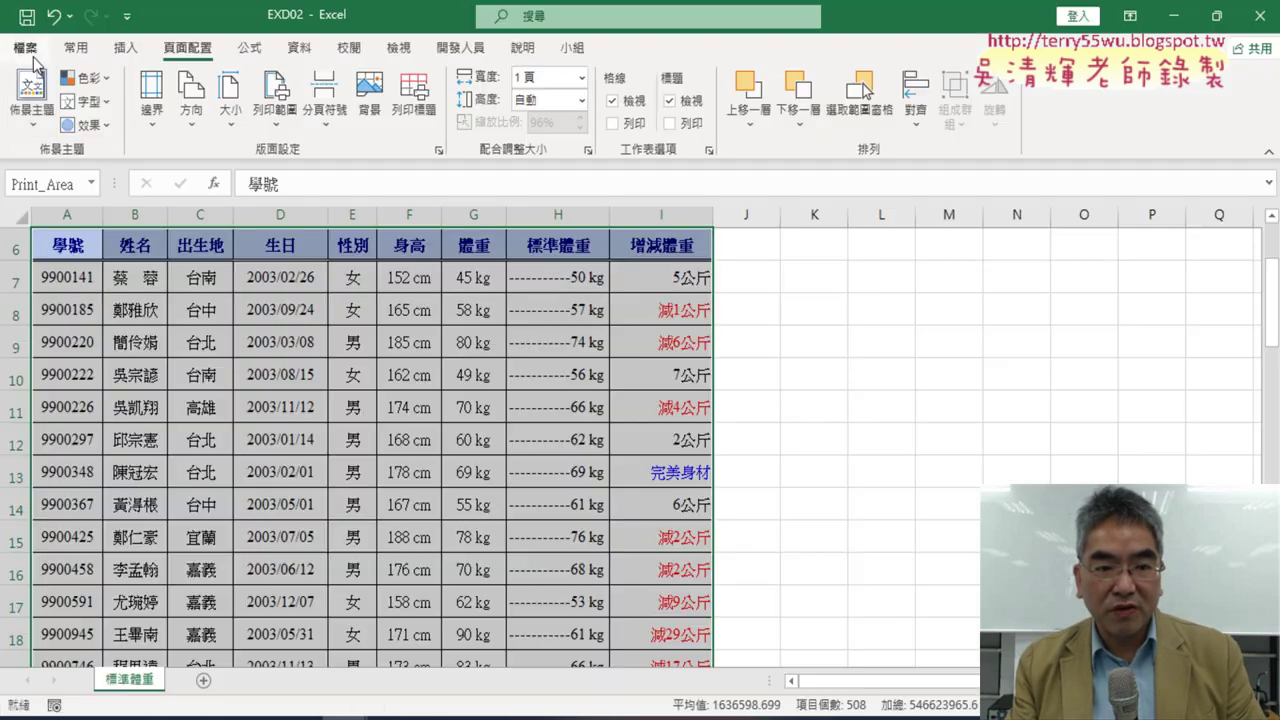
Step: Set row 6 ($6:$6) as the 標題列 repeating title row and preview the printout
left_click(438, 151)
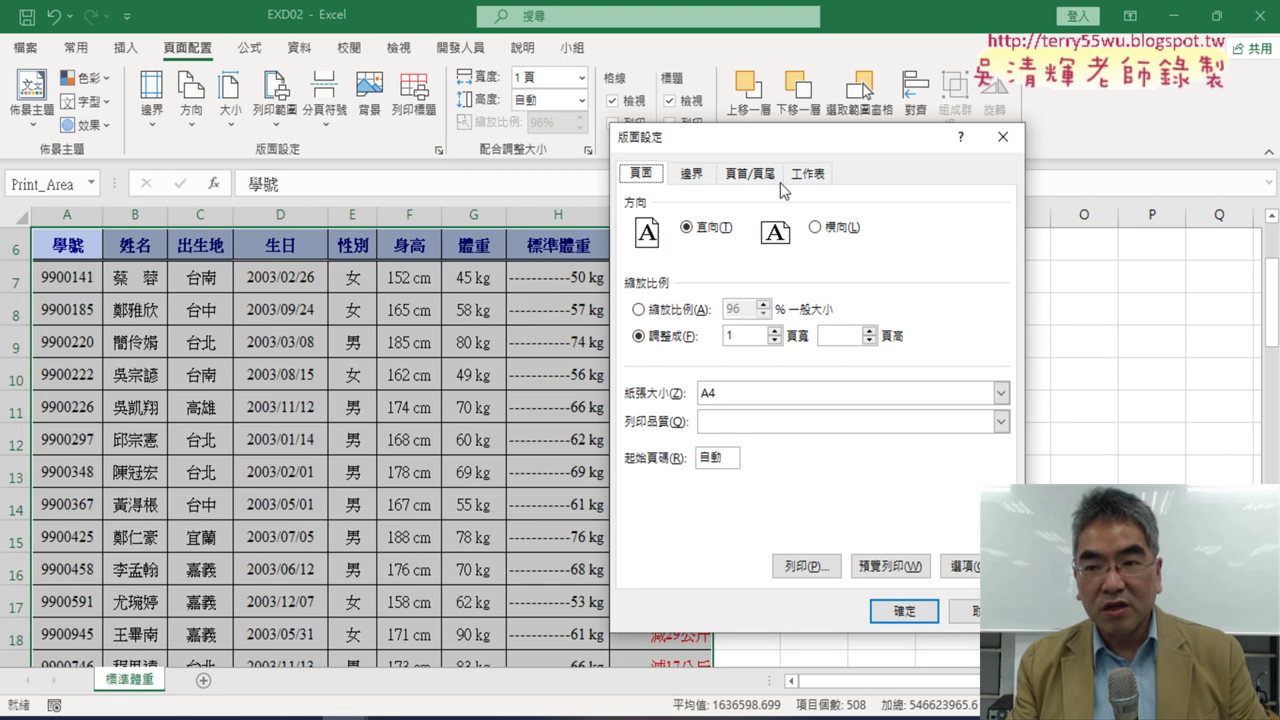
left_click(813, 179)
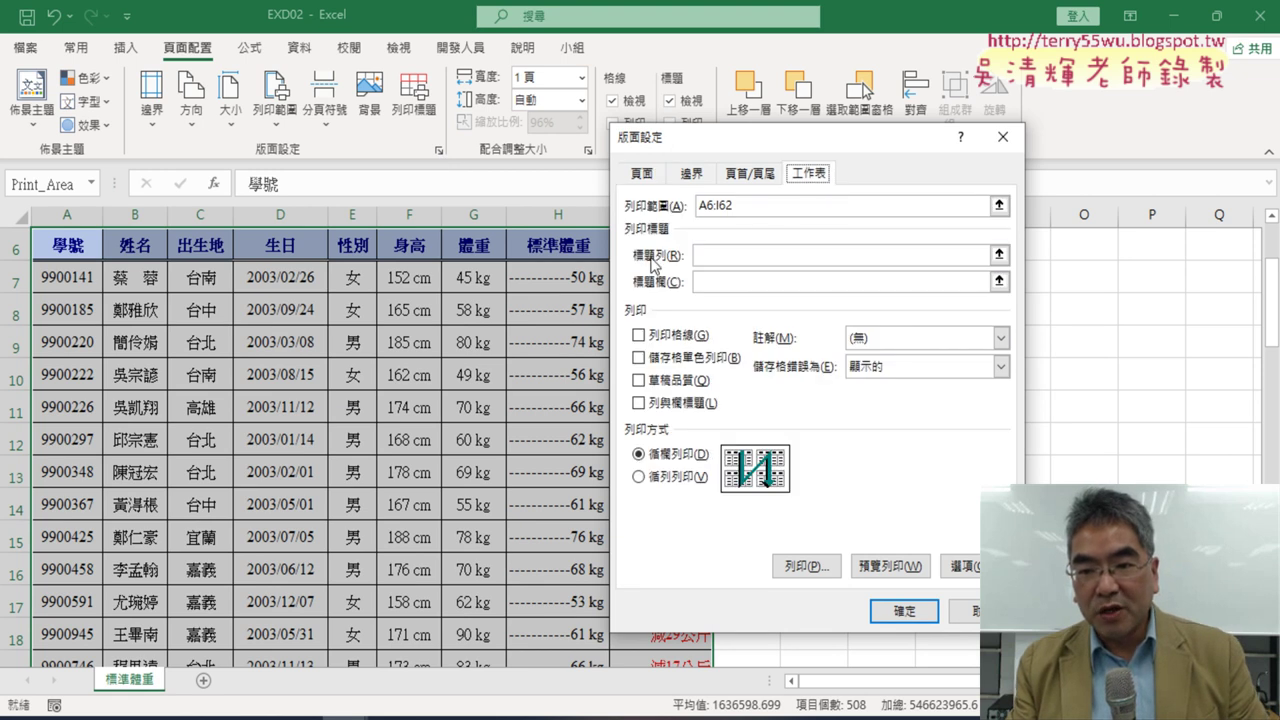
left_click_drag(779, 146, 883, 147)
left_click(900, 255)
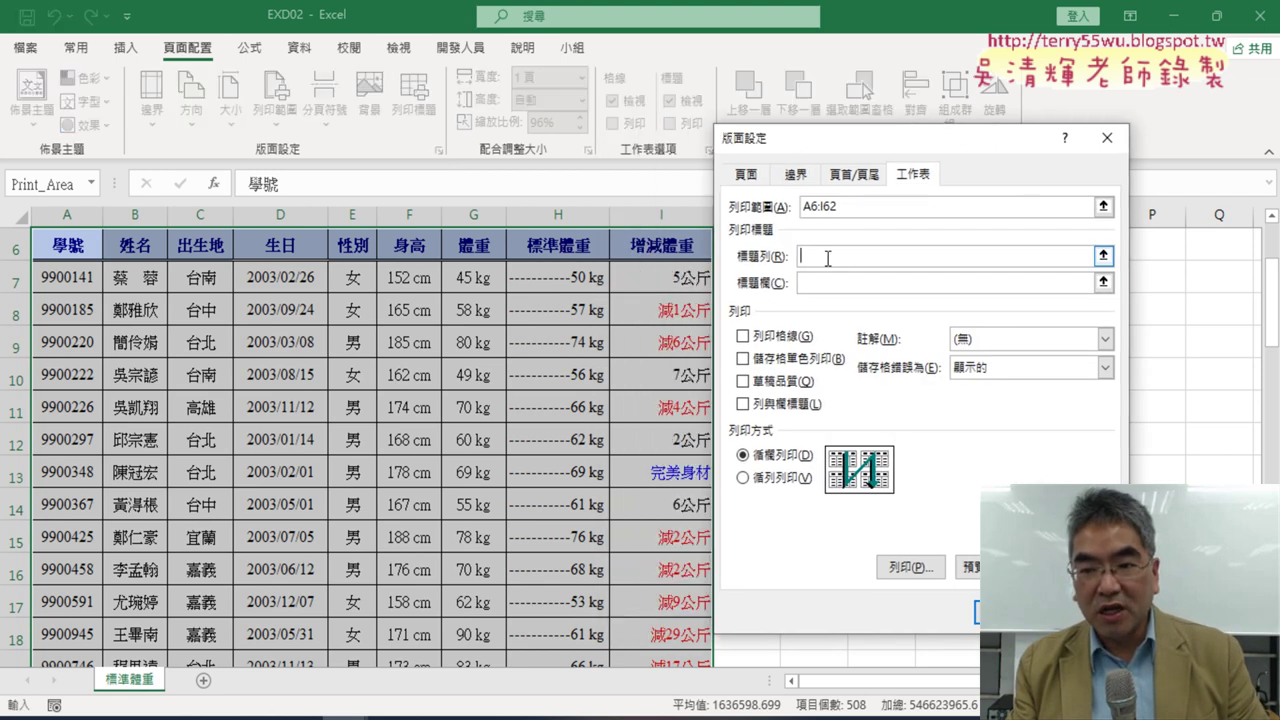
left_click(14, 246)
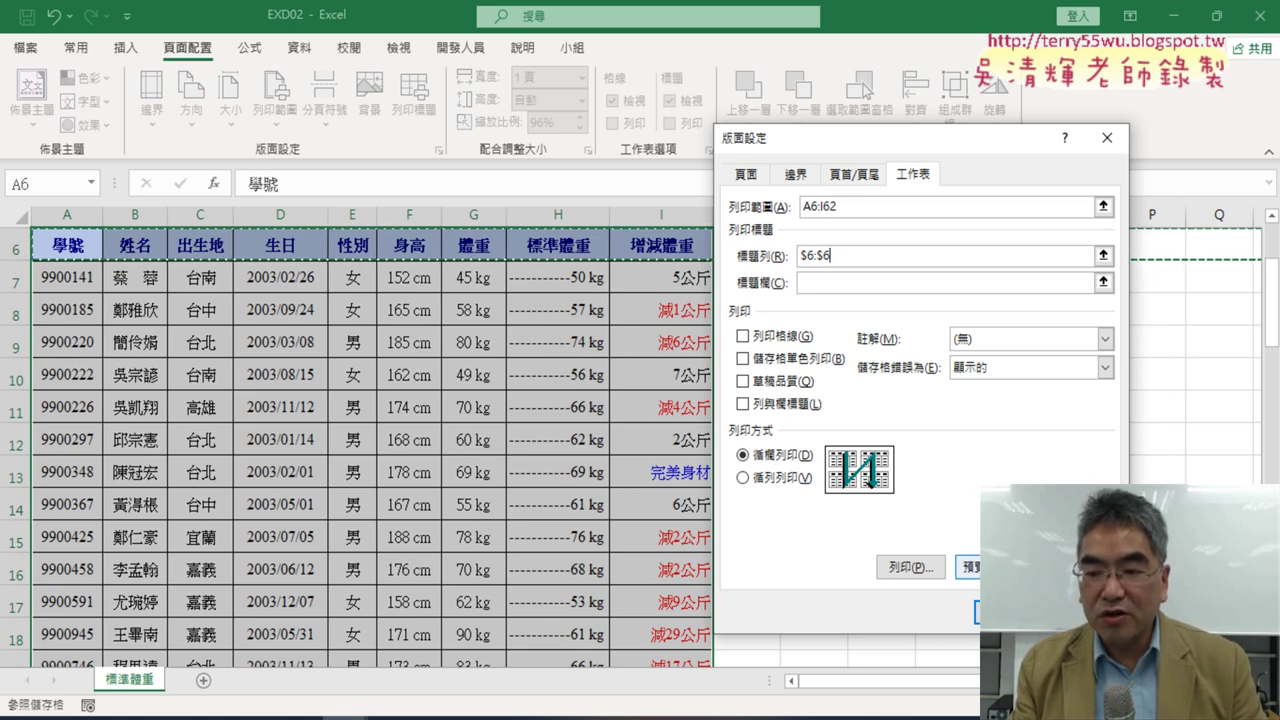
left_click(968, 567)
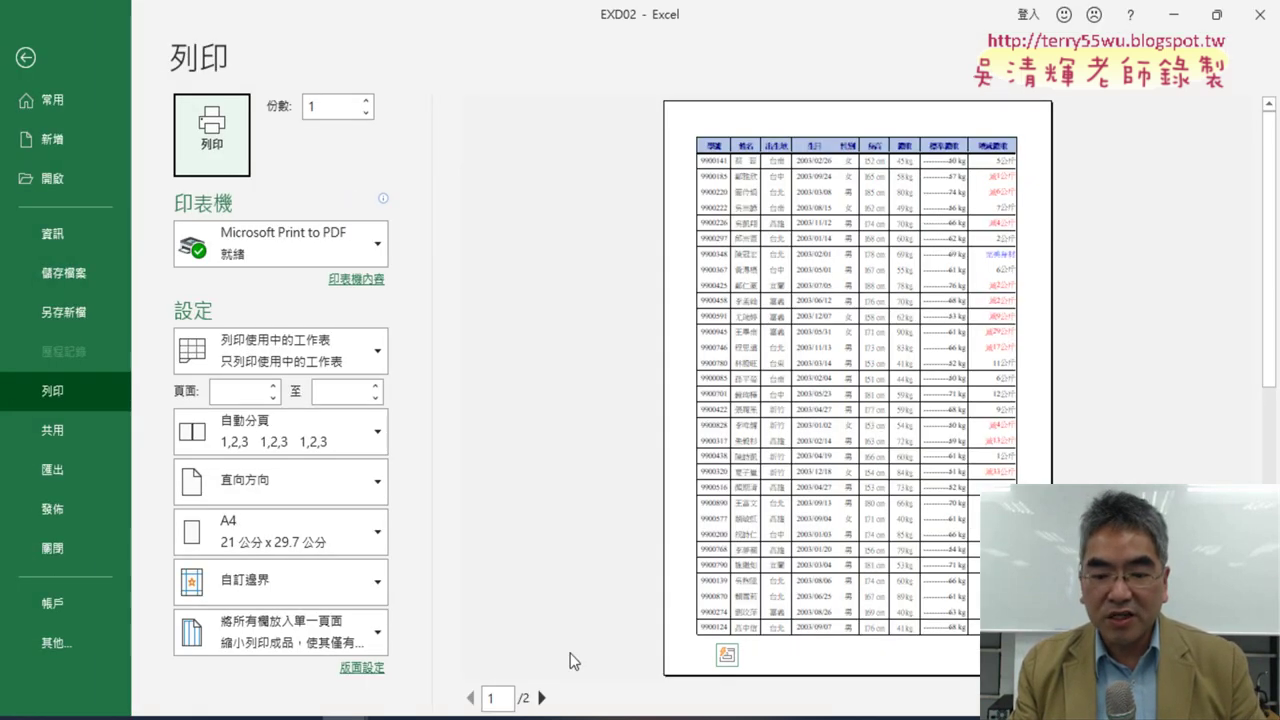
Step: Check that page 2 repeats the column headings, then exit the preview
left_click(543, 700)
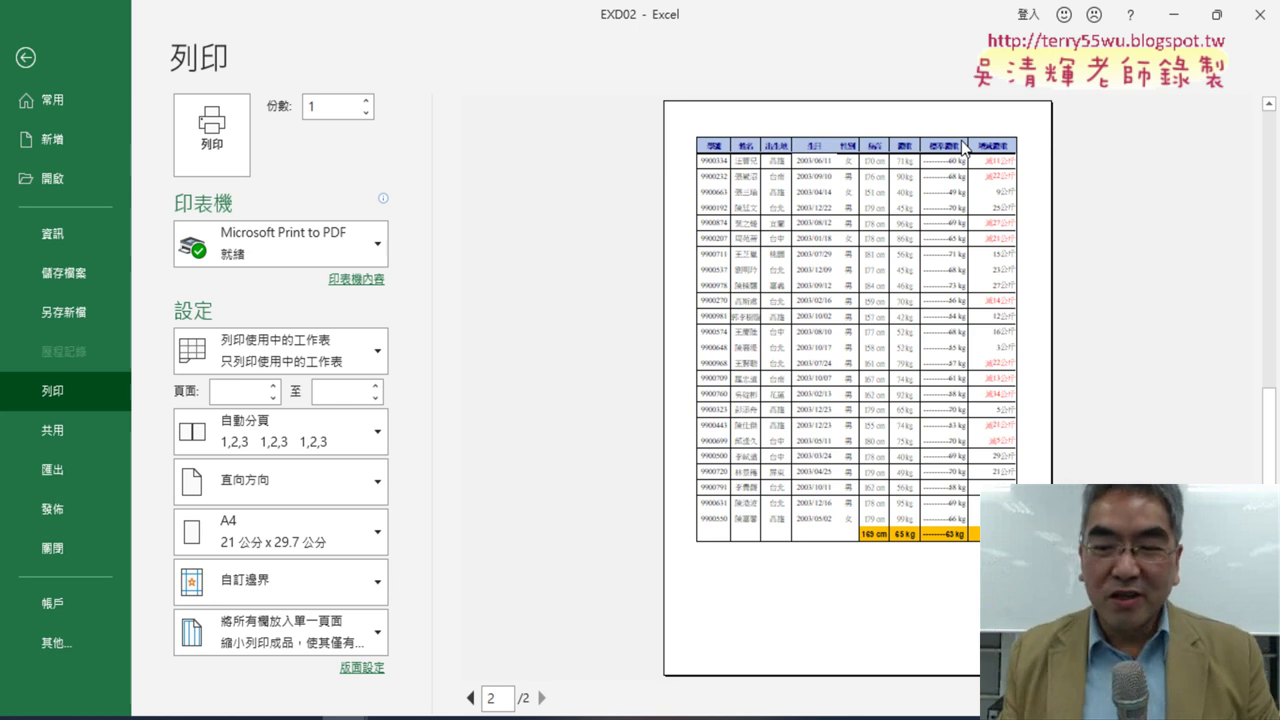
left_click(28, 62)
Step: Use 另存新檔 to save the workbook as EXA202 in the 202 folder
left_click(39, 43)
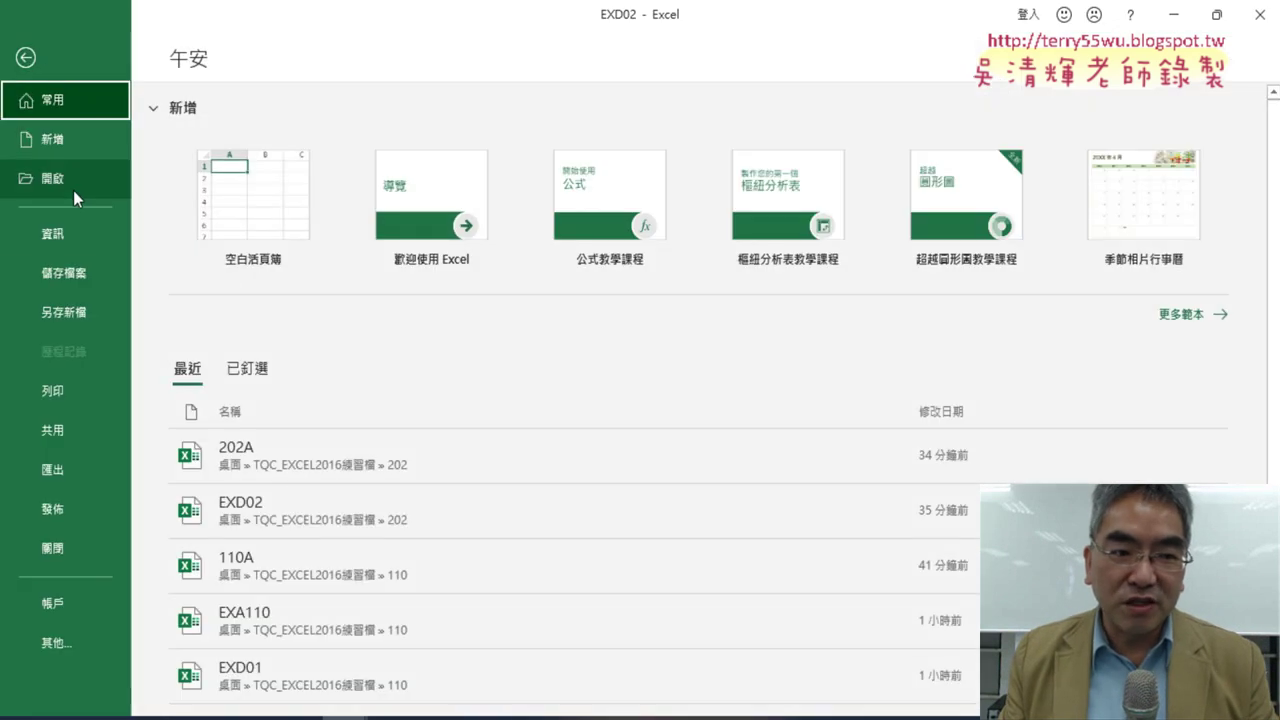
left_click(98, 314)
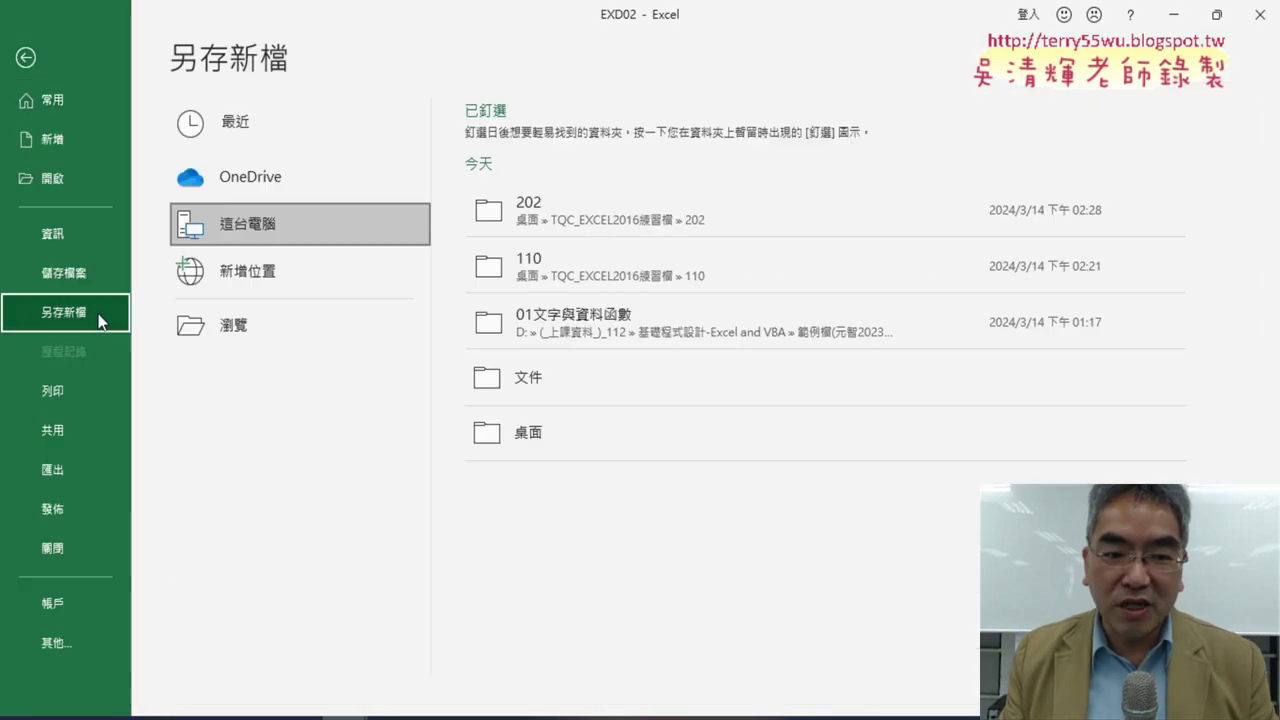
left_click(282, 328)
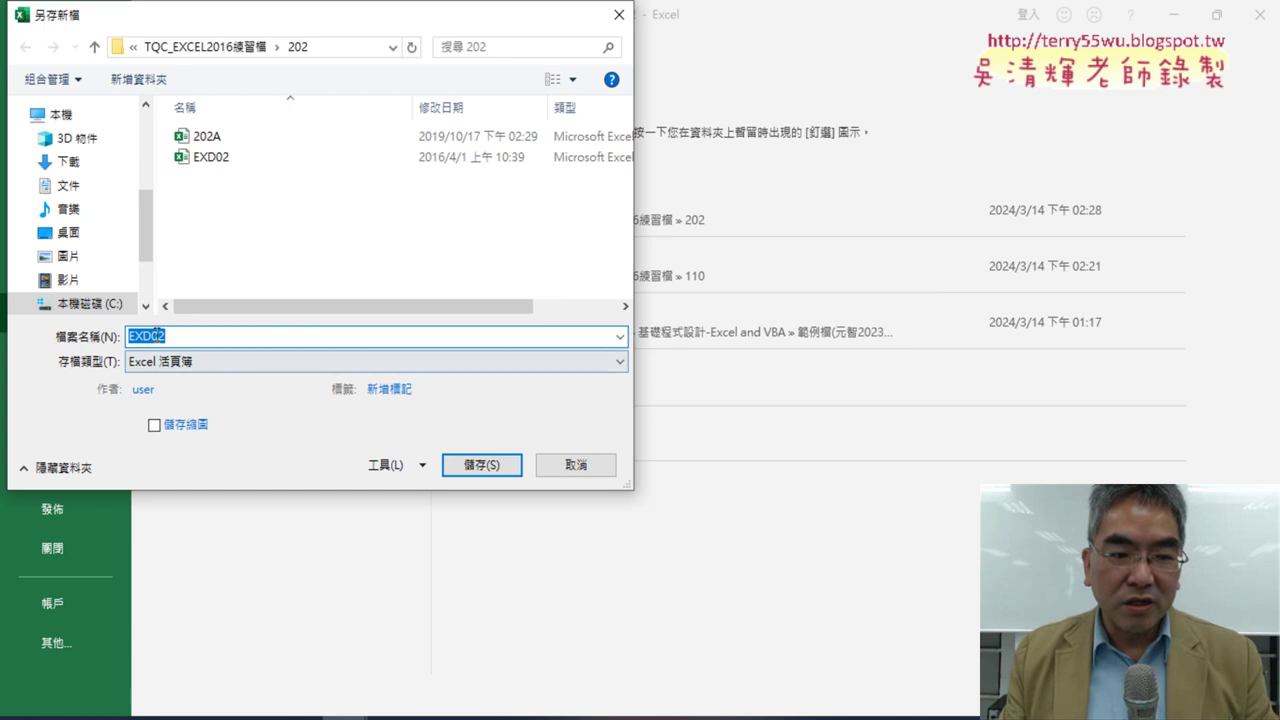
type("A")
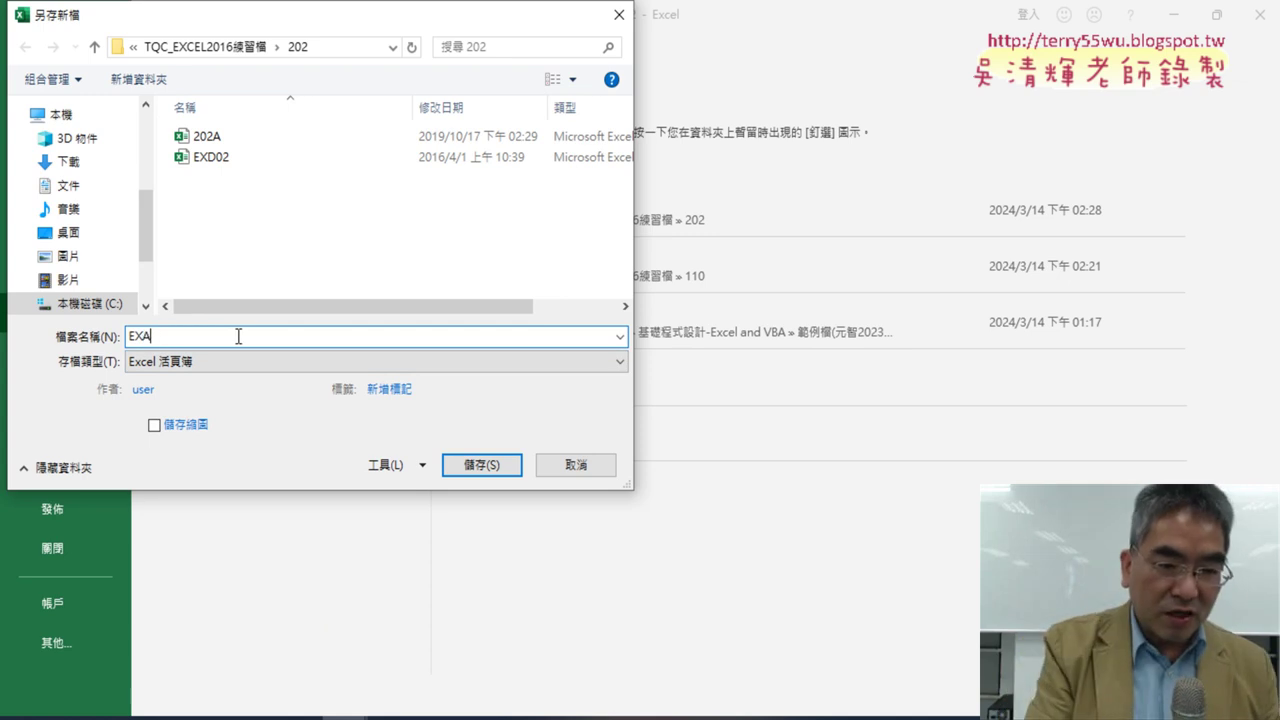
type("202")
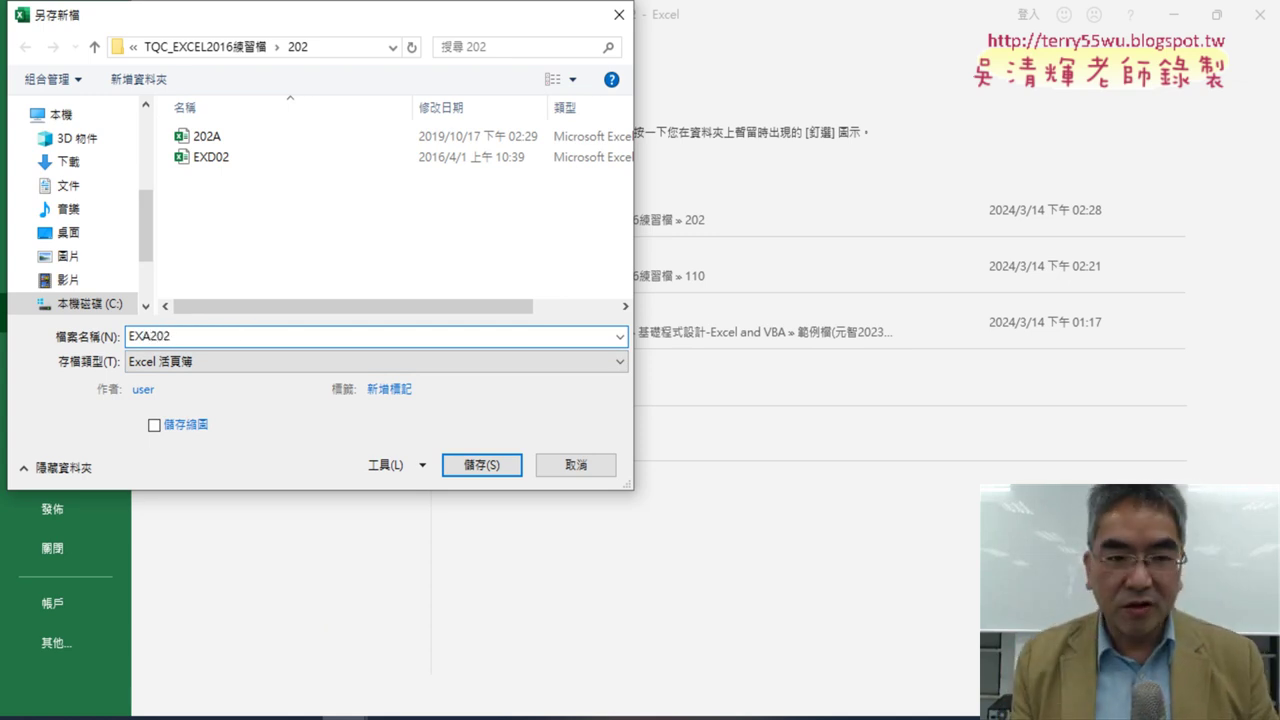
key("Return")
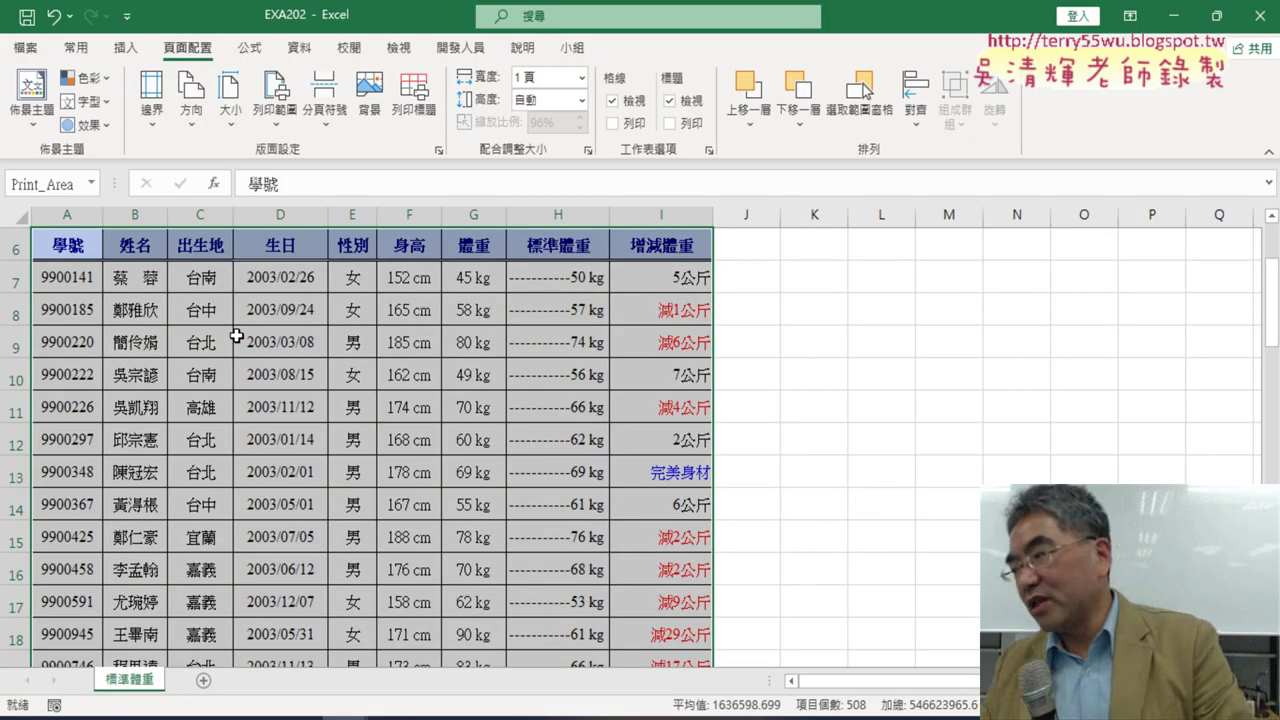